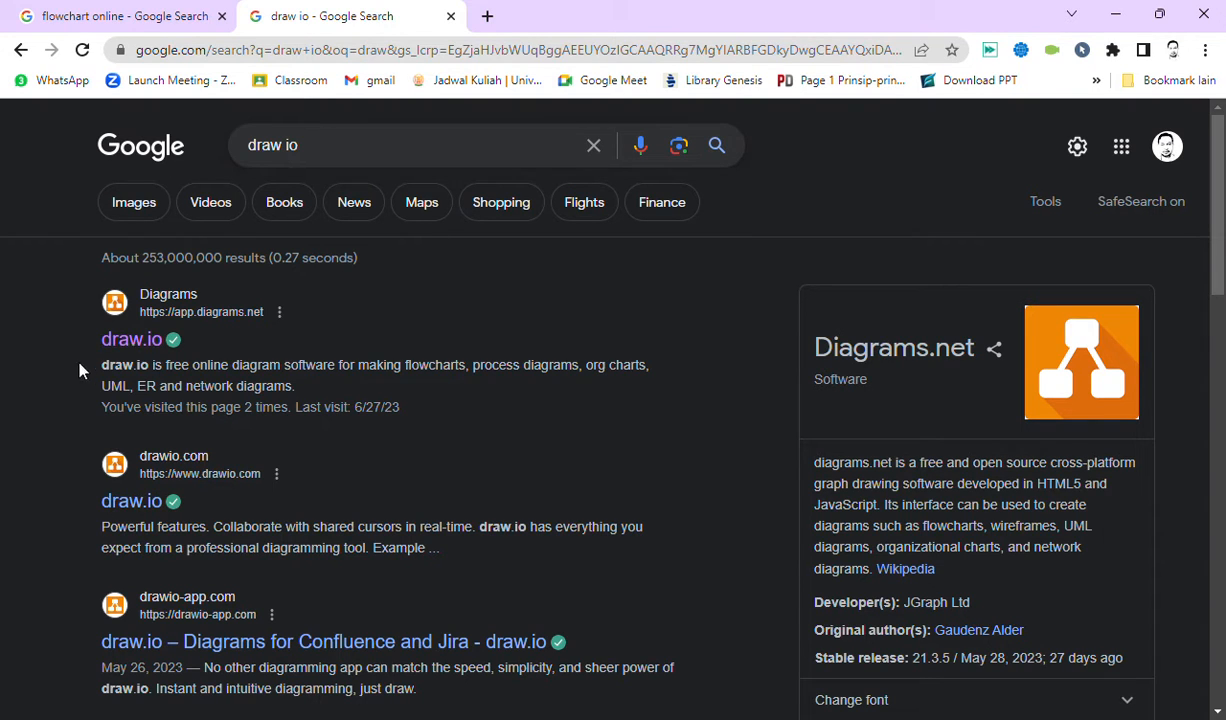
Open draw.io from the search results and start creating a new diagram stored on the device.
{"action": "left_click", "coordinate": [131, 341]}
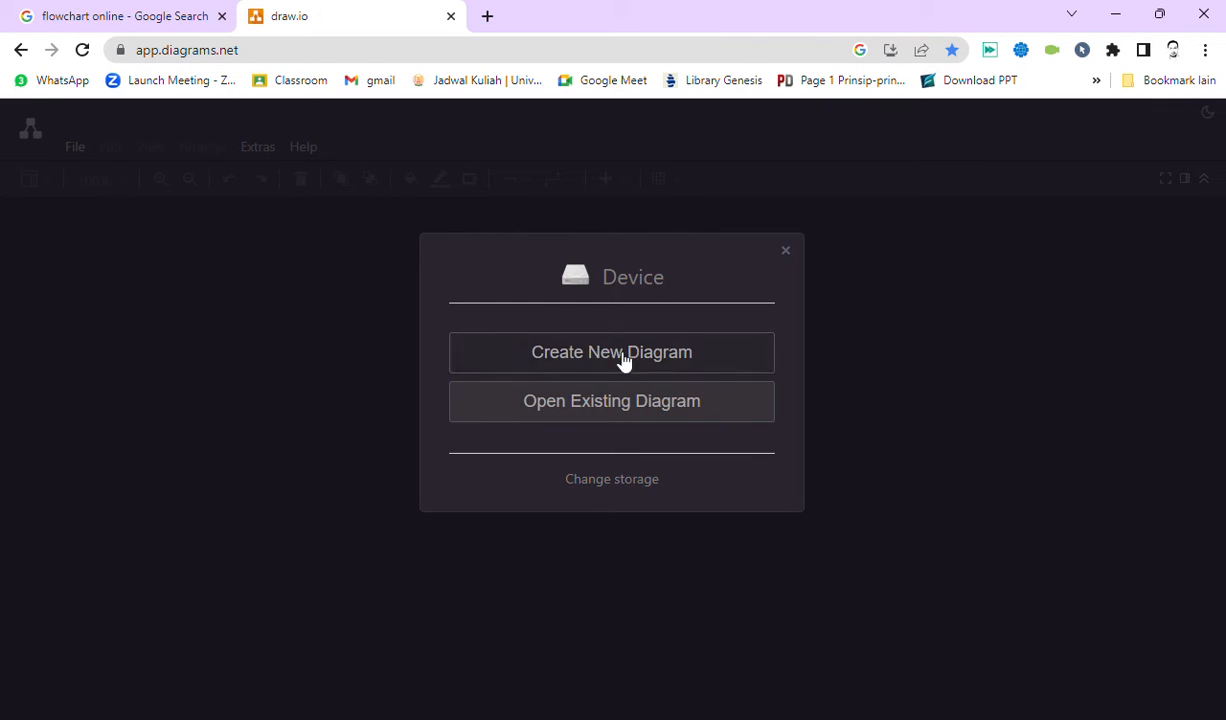
{"action": "left_click", "coordinate": [676, 362]}
Look through the list of template categories and the Basic templates for the new diagram.
{"action": "scroll", "coordinate": [419, 301], "scroll_direction": "down", "scroll_amount": 2}
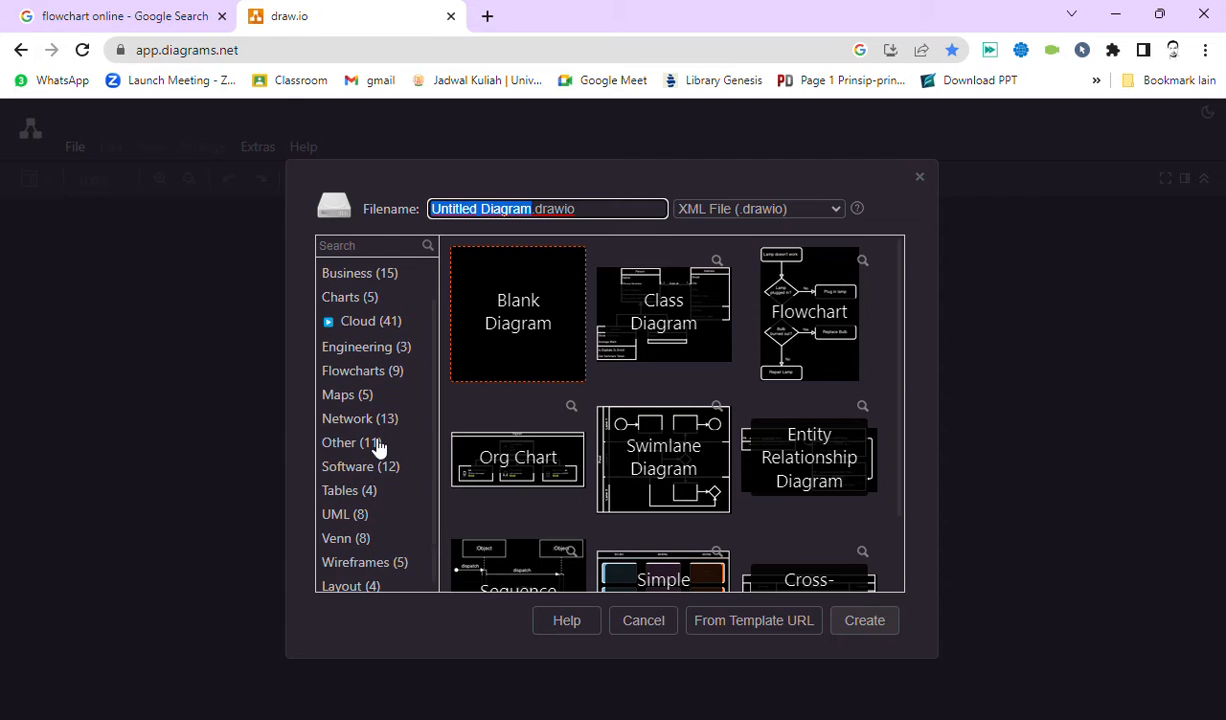
{"action": "scroll", "coordinate": [378, 446], "scroll_direction": "up", "scroll_amount": 1}
{"action": "scroll", "coordinate": [378, 448], "scroll_direction": "up", "scroll_amount": 1}
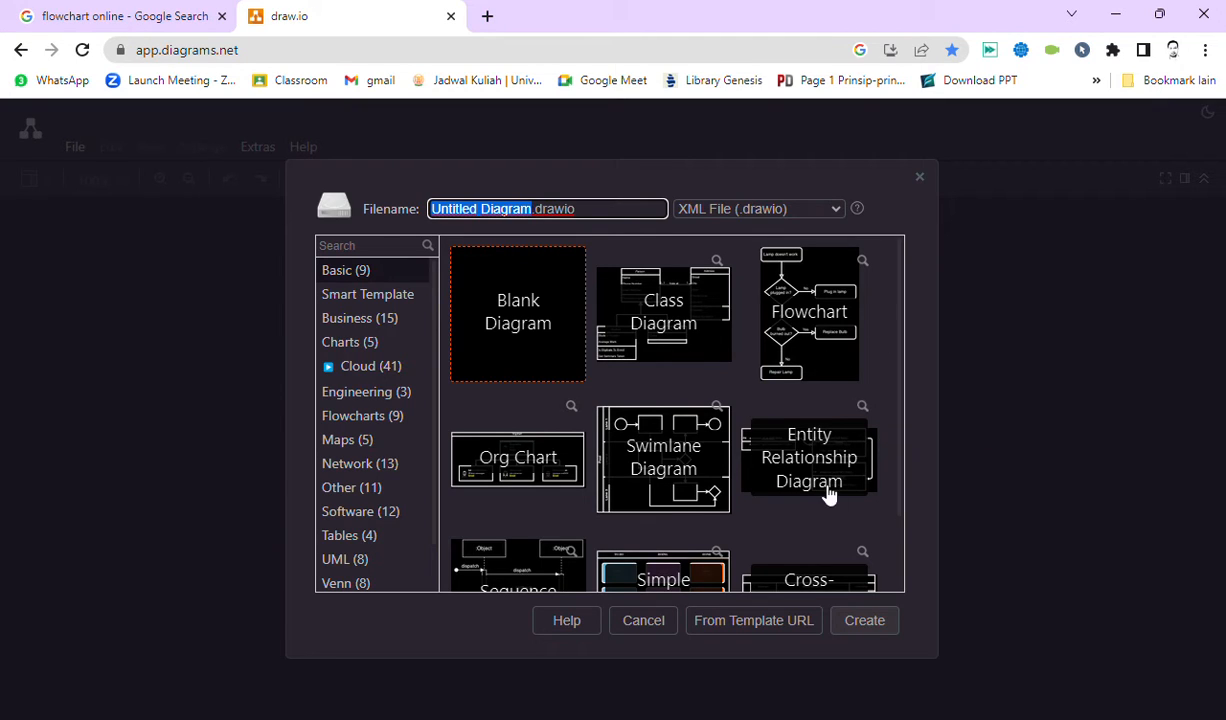
{"action": "scroll", "coordinate": [812, 423], "scroll_direction": "down", "scroll_amount": 2}
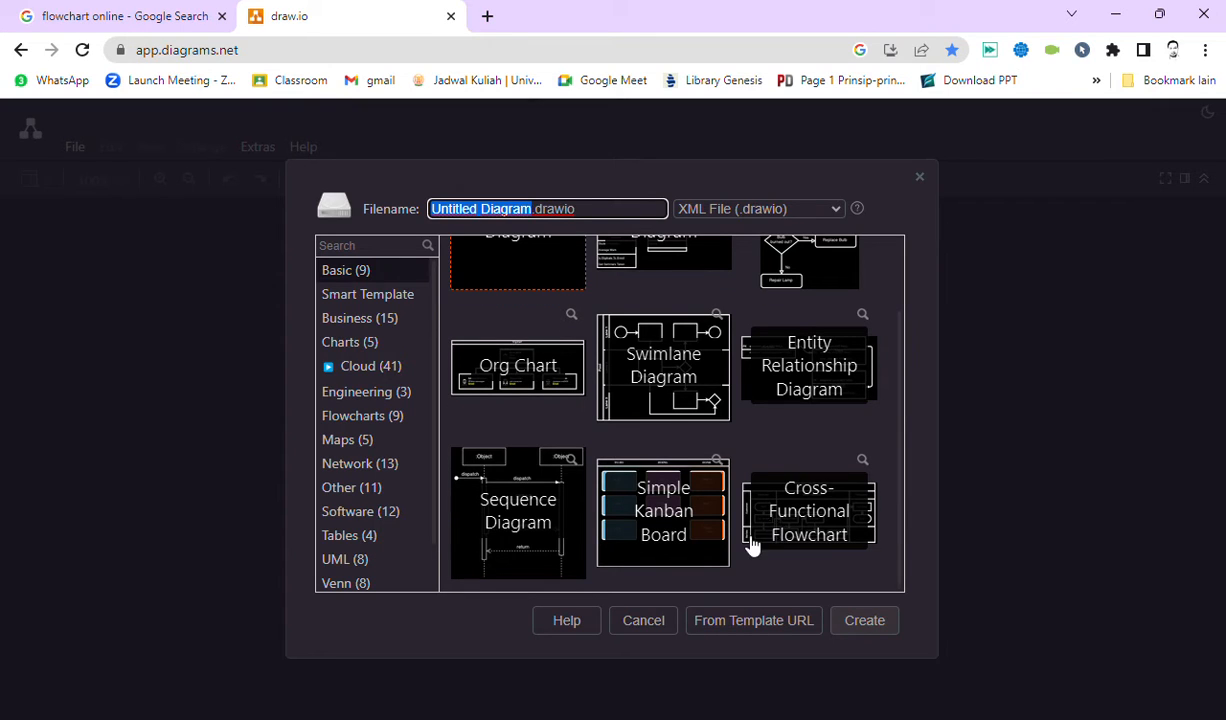
{"action": "scroll", "coordinate": [752, 540], "scroll_direction": "up", "scroll_amount": 2}
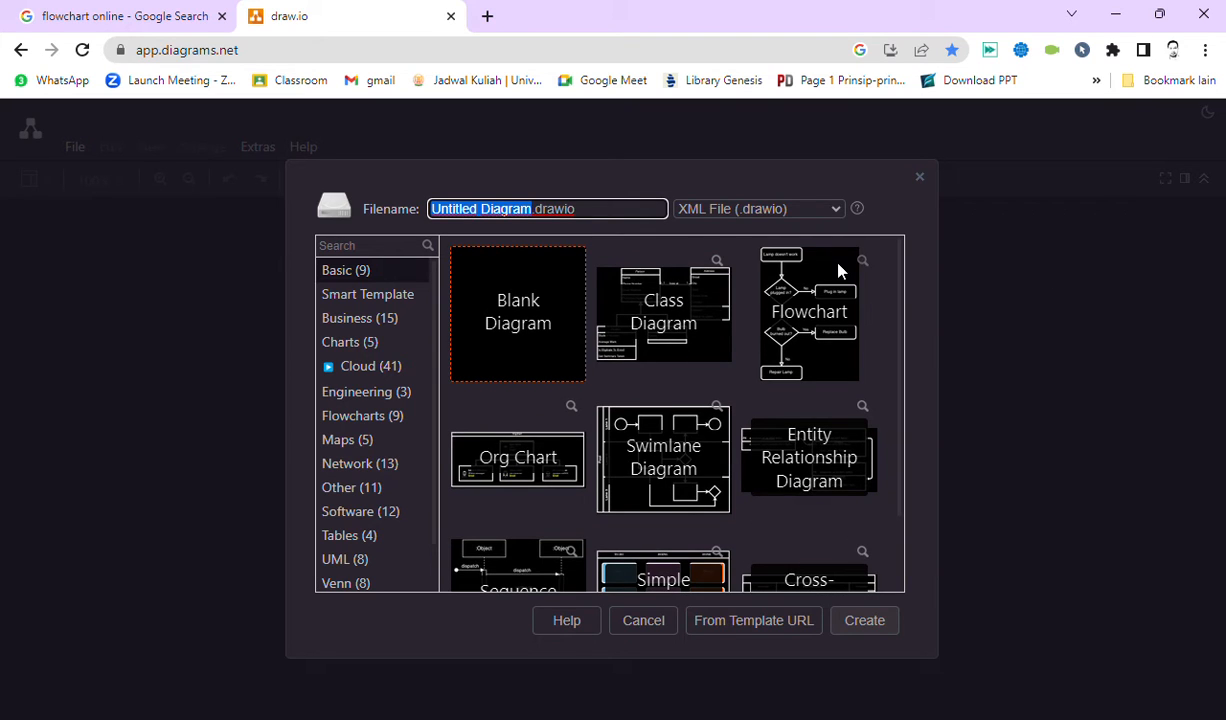
{"action": "scroll", "coordinate": [820, 350], "scroll_direction": "down", "scroll_amount": 2}
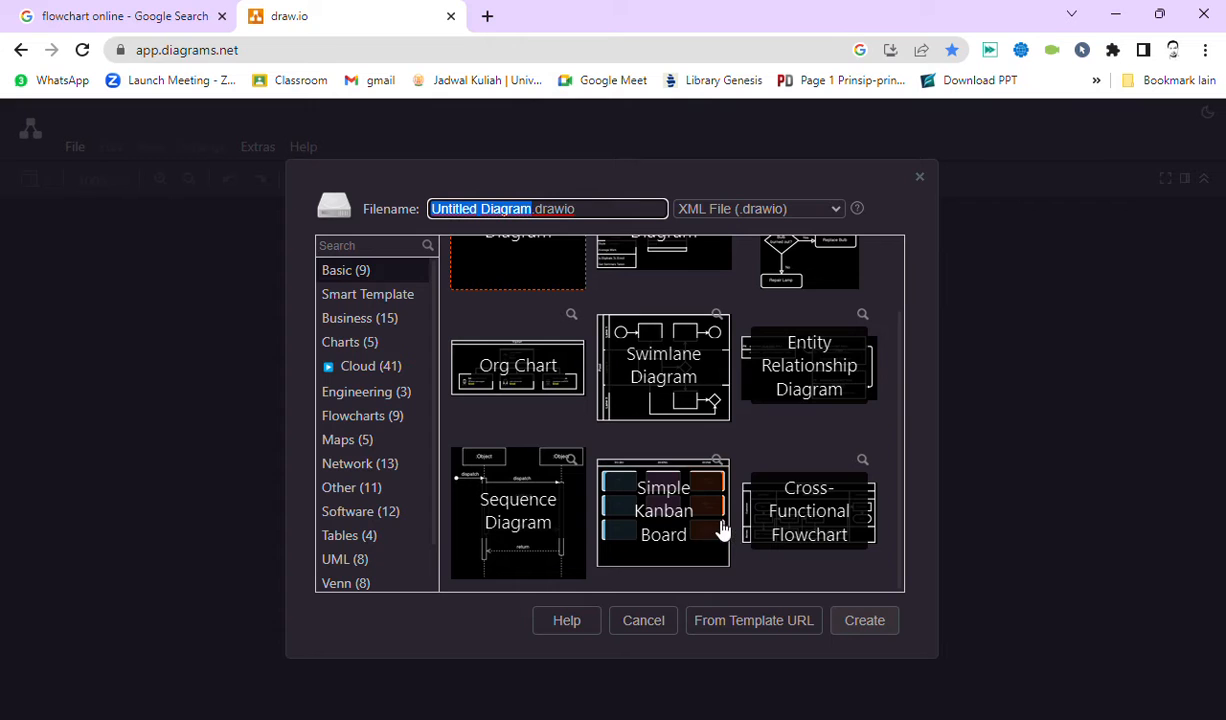
{"action": "scroll", "coordinate": [728, 500], "scroll_direction": "up", "scroll_amount": 2}
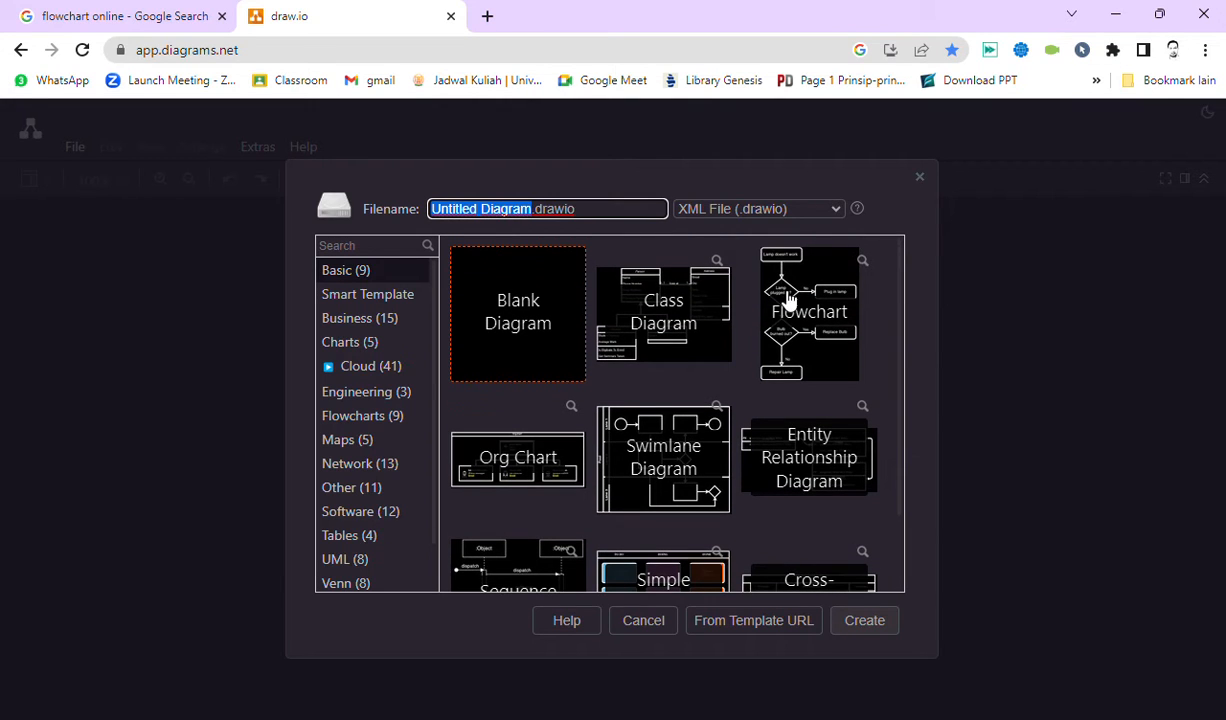
{"action": "scroll", "coordinate": [812, 388], "scroll_direction": "down", "scroll_amount": 1}
{"action": "scroll", "coordinate": [812, 388], "scroll_direction": "down", "scroll_amount": 1}
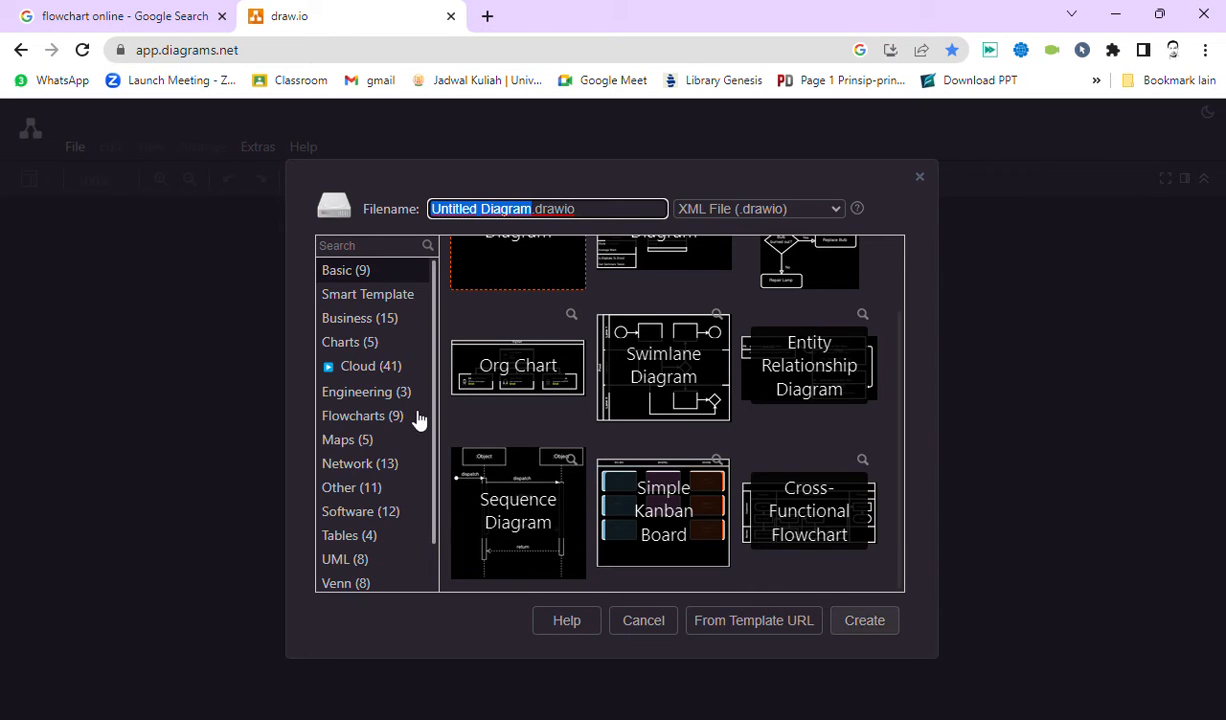
Browse the Smart Template, Business, Charts, Engineering, Flowcharts, Maps and Network template categories.
{"action": "left_click", "coordinate": [365, 294]}
{"action": "left_click", "coordinate": [378, 326]}
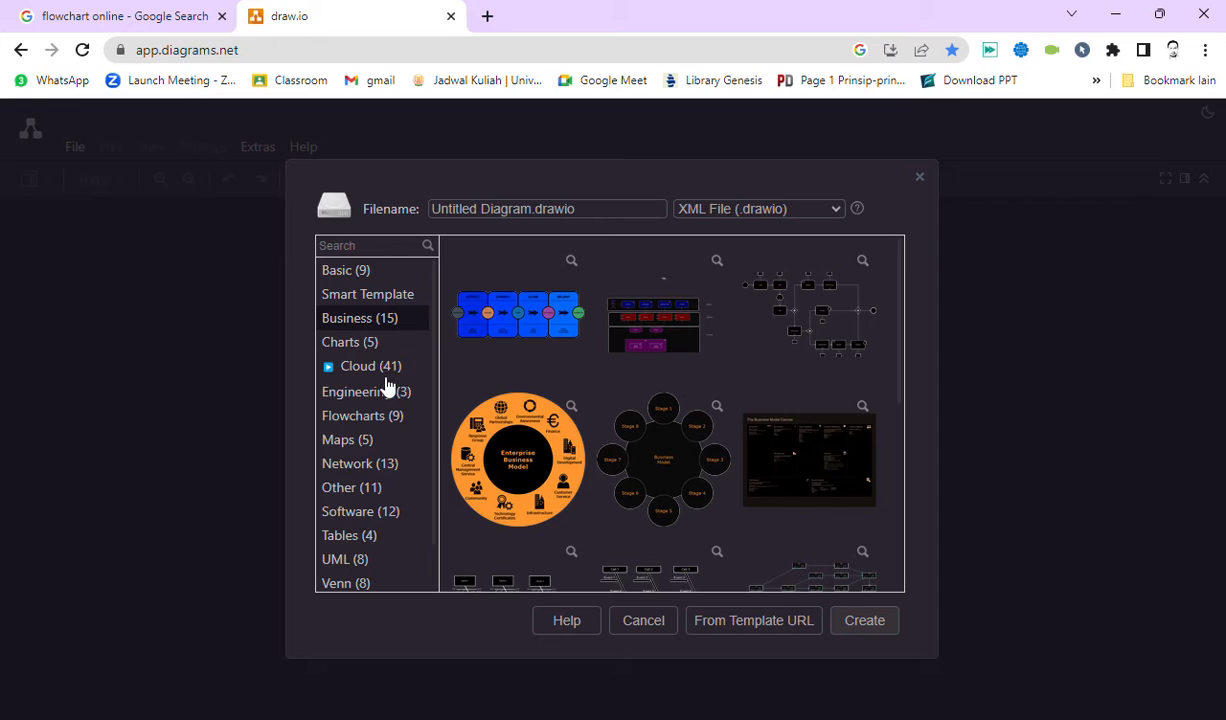
{"action": "left_click", "coordinate": [350, 340]}
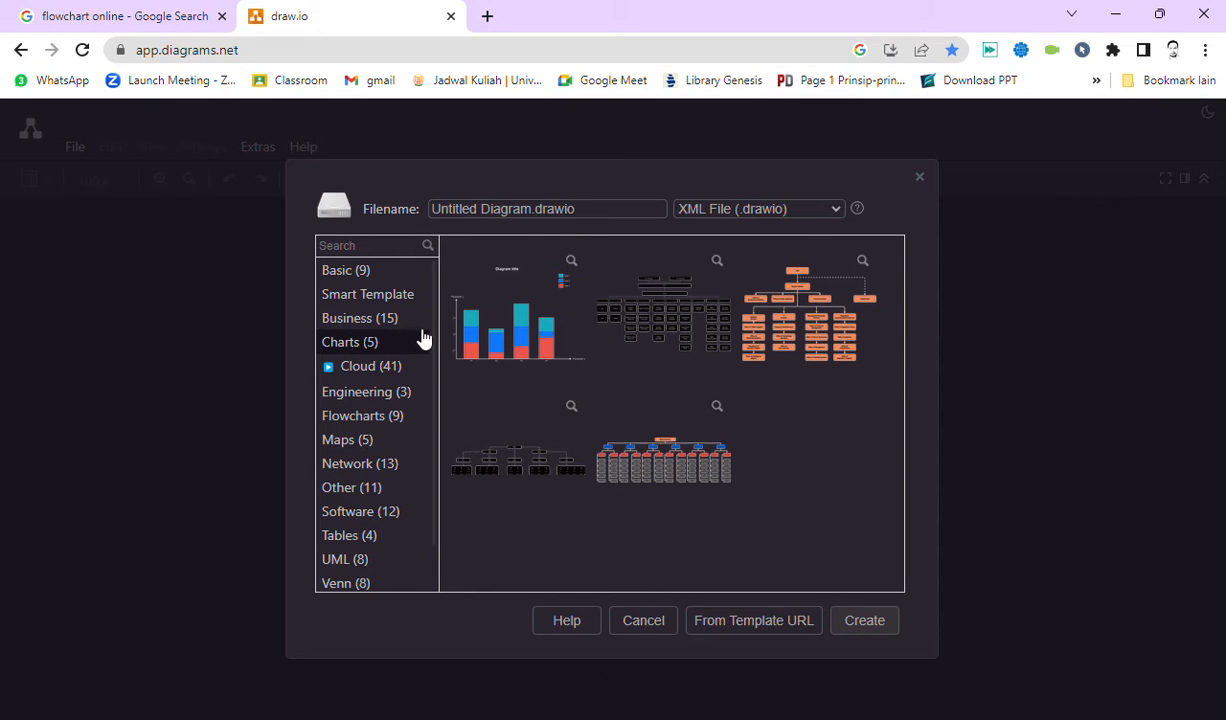
{"action": "left_click", "coordinate": [397, 396]}
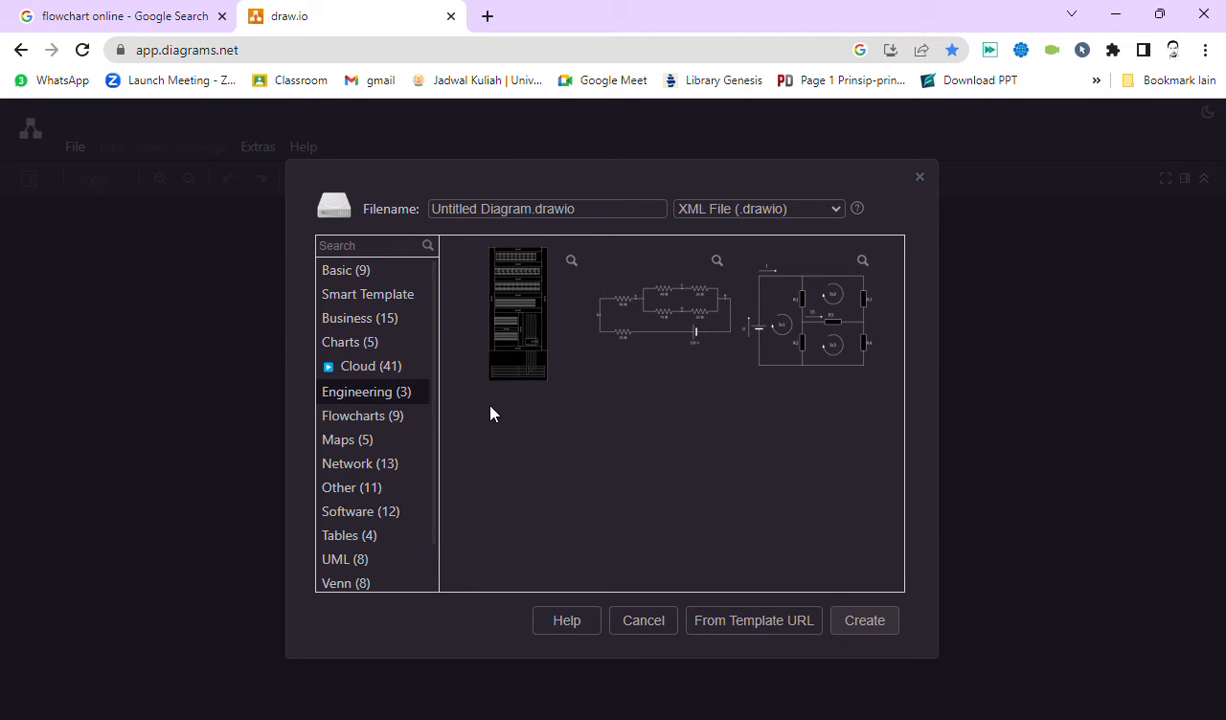
{"action": "left_click", "coordinate": [368, 416]}
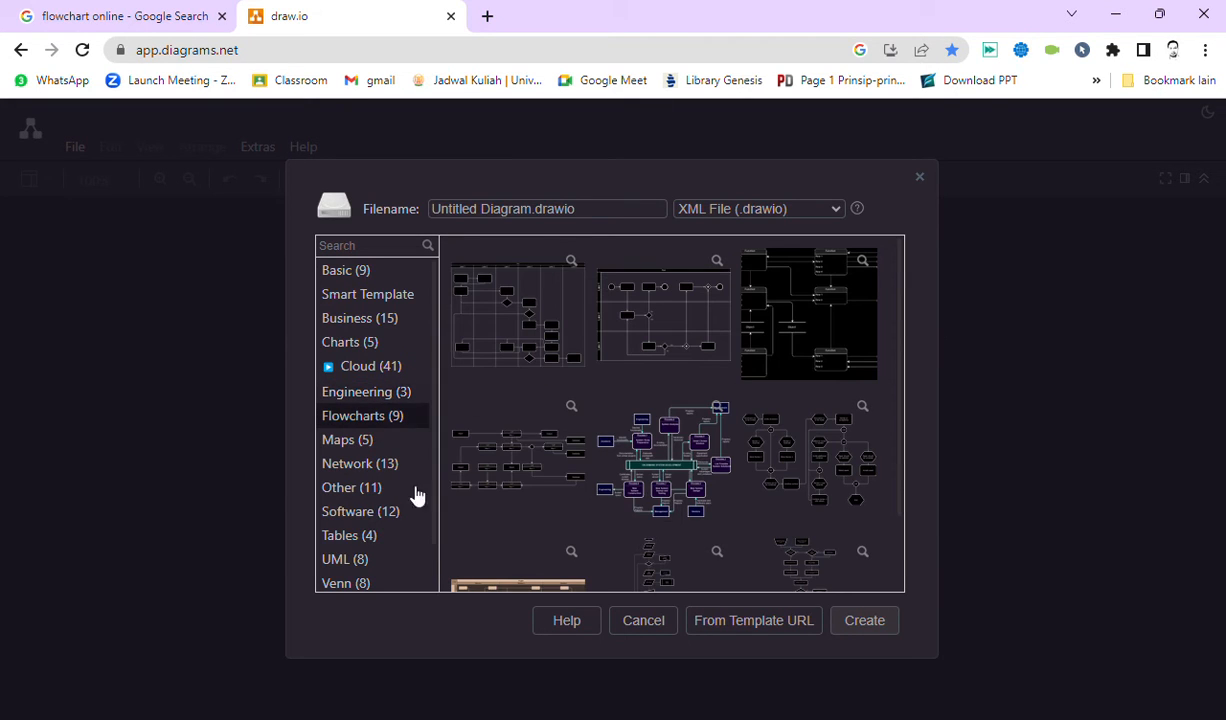
{"action": "left_click", "coordinate": [358, 440]}
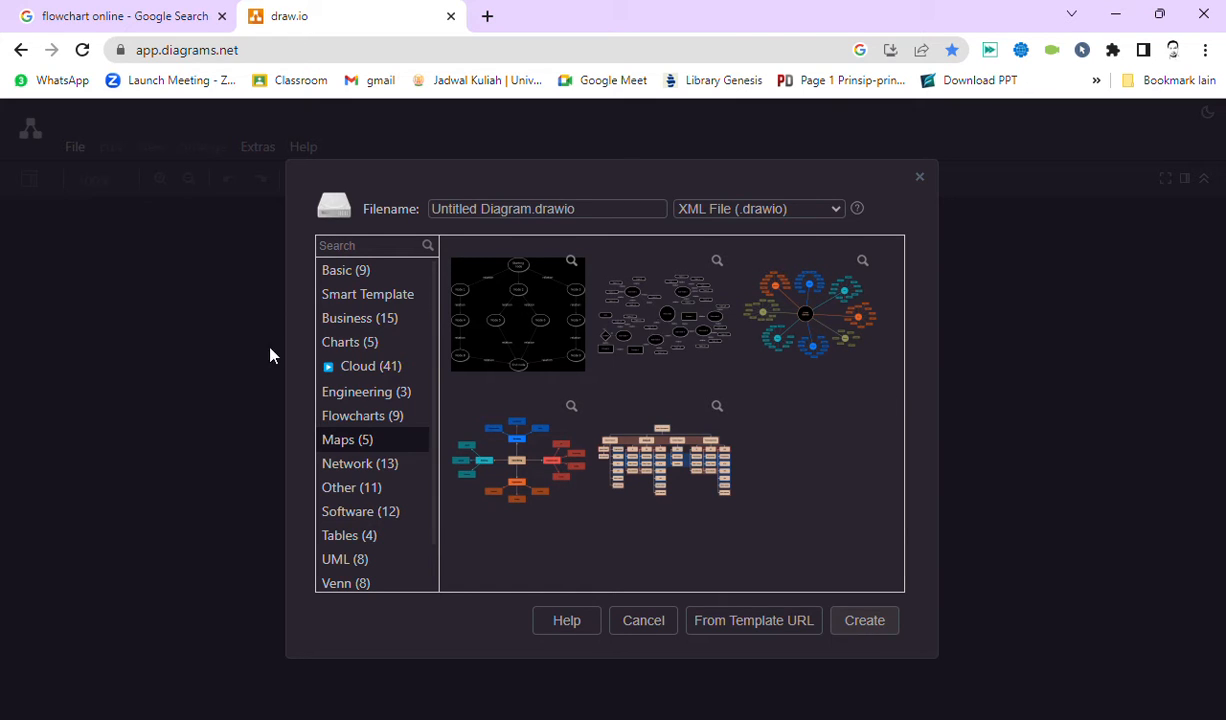
{"action": "left_click", "coordinate": [365, 466]}
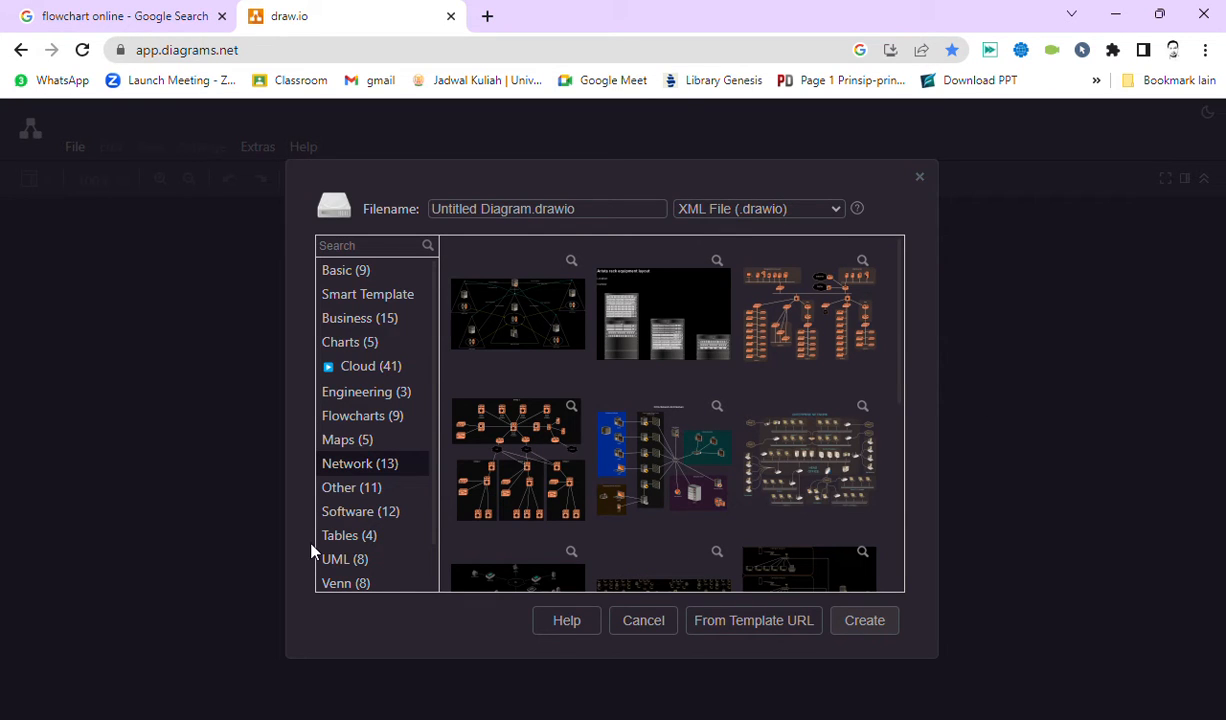
Browse the Software, Tables, UML and Layout template categories.
{"action": "left_click", "coordinate": [340, 510]}
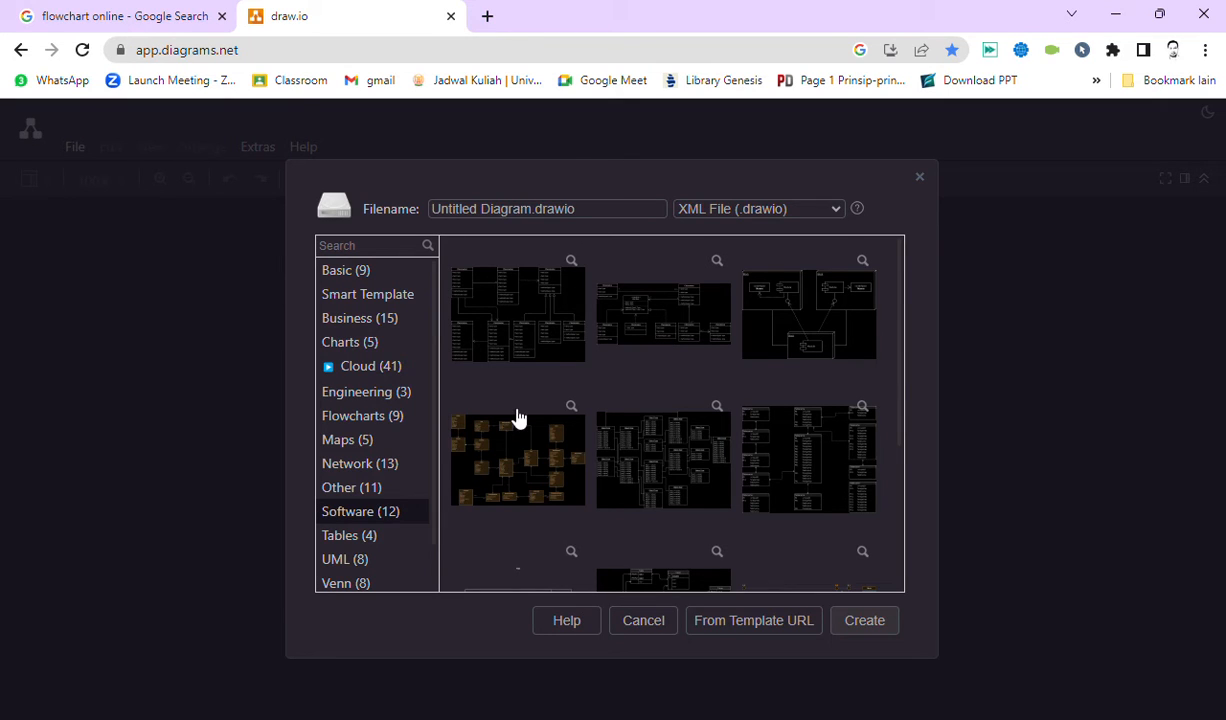
{"action": "left_click", "coordinate": [362, 536]}
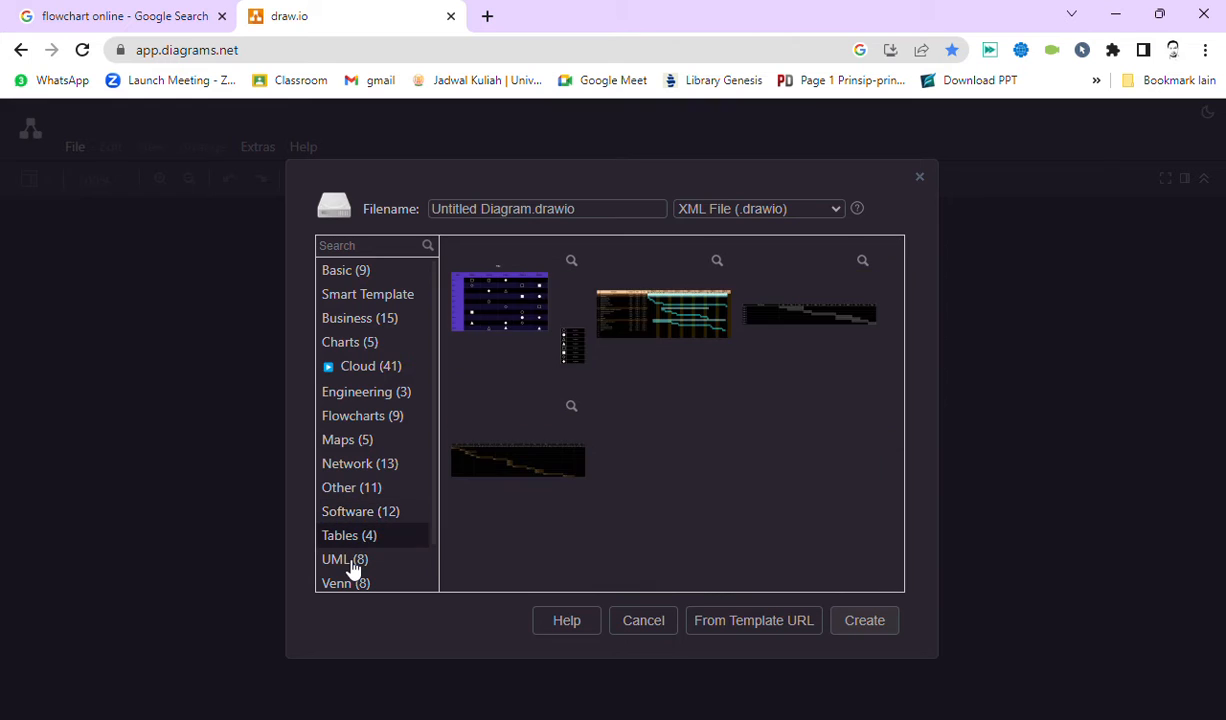
{"action": "left_click", "coordinate": [355, 561]}
{"action": "scroll", "coordinate": [358, 561], "scroll_direction": "down", "scroll_amount": 1}
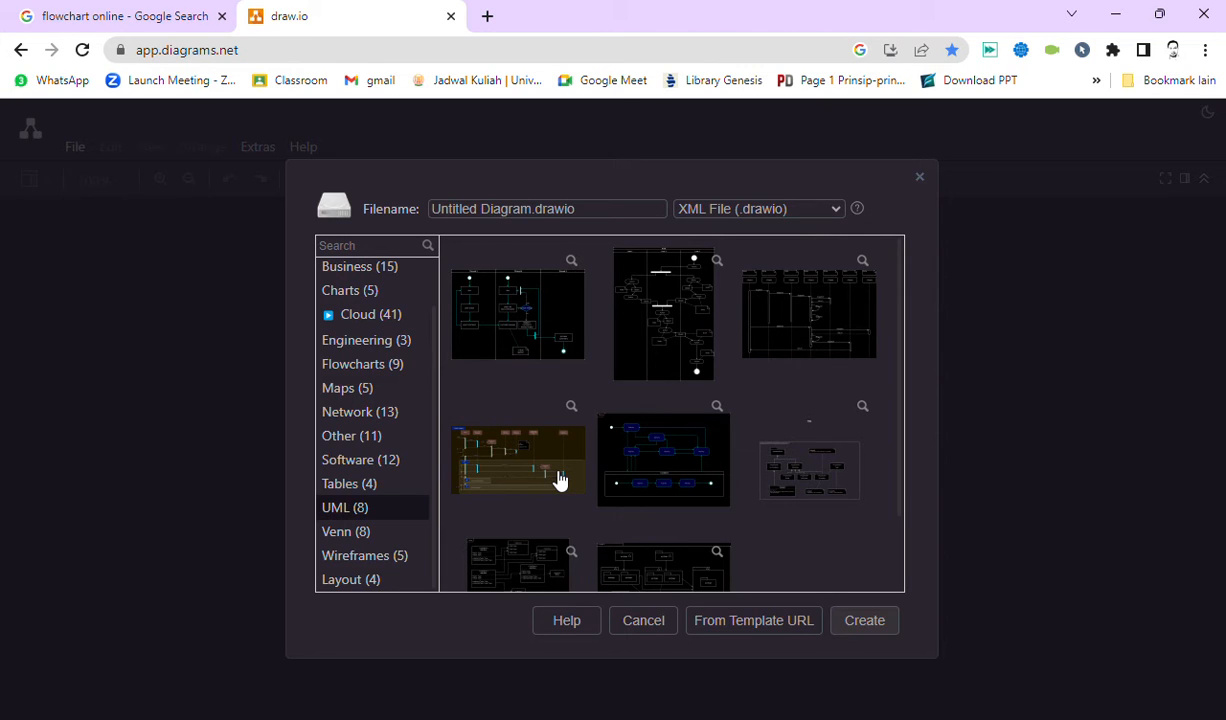
{"action": "left_click", "coordinate": [535, 324]}
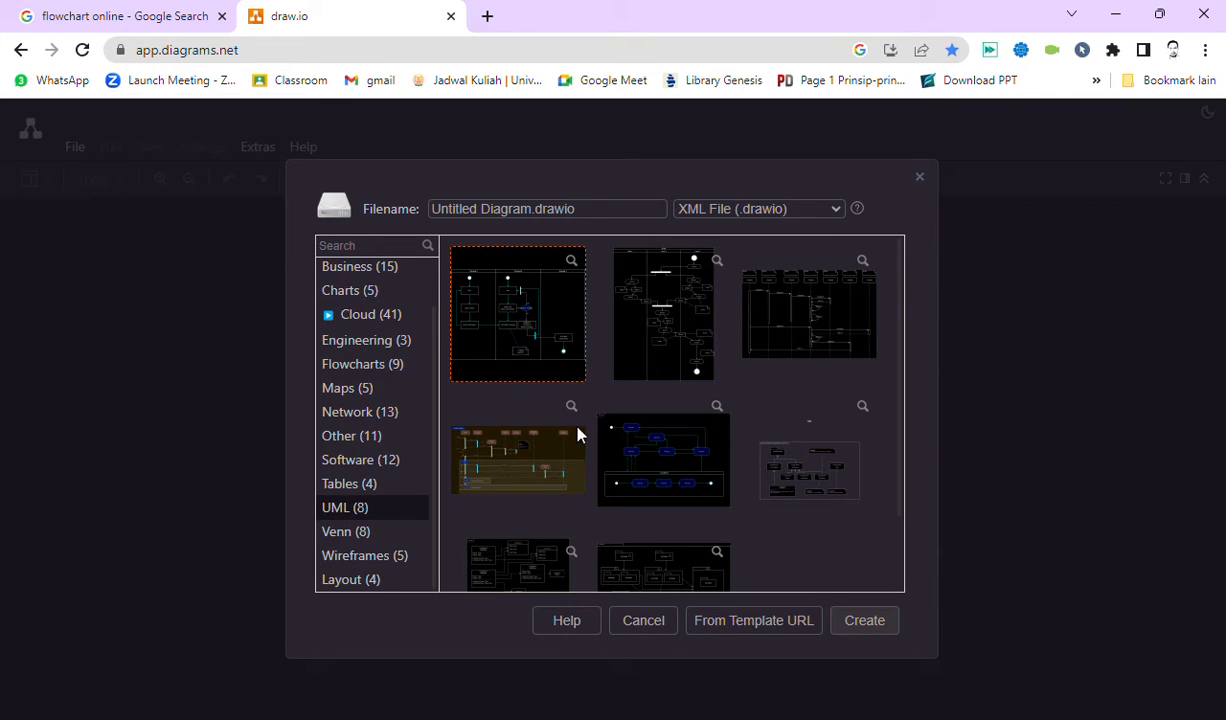
{"action": "left_click", "coordinate": [358, 582]}
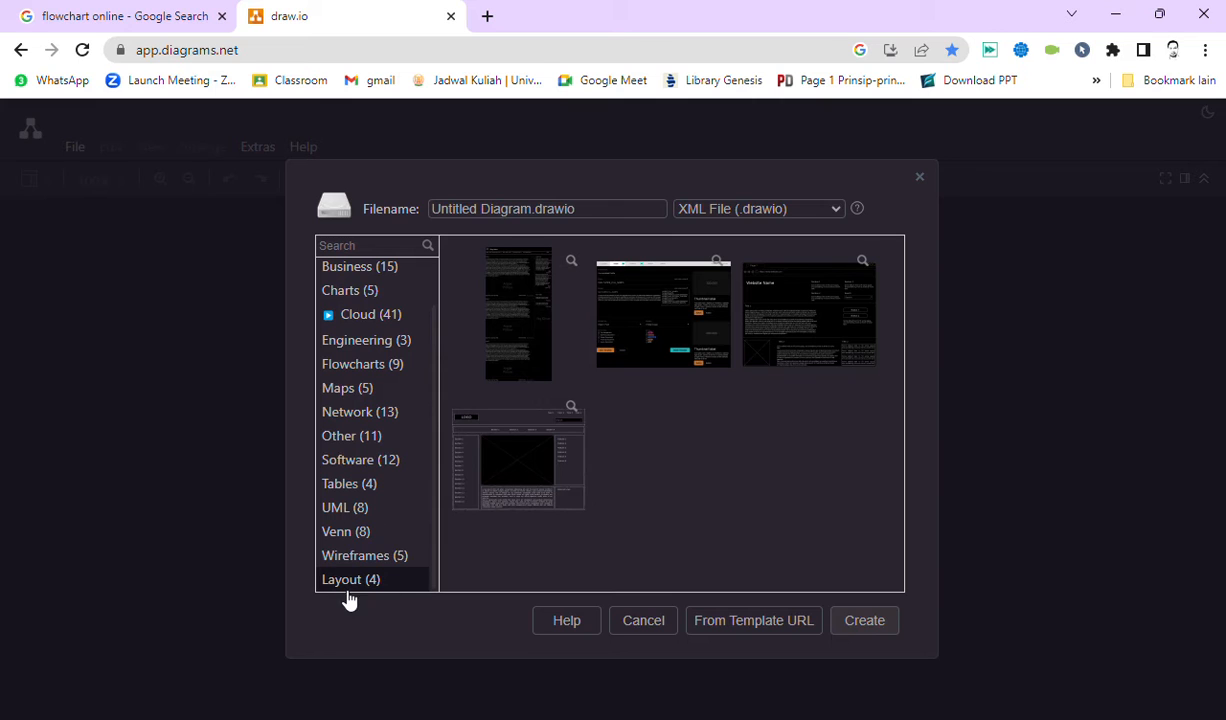
Create the diagram from the first UML template, saved as pertemuan 12.png, and dismiss the desktop app notice.
{"action": "left_click", "coordinate": [350, 515]}
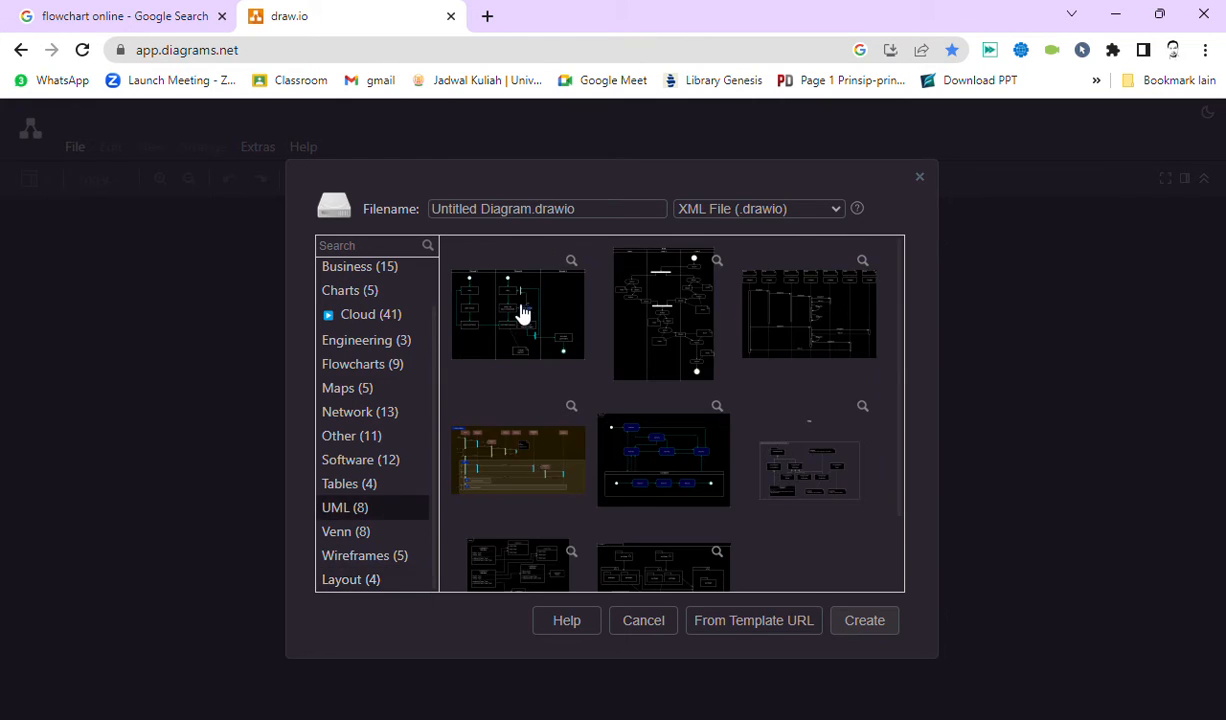
{"action": "left_click", "coordinate": [557, 333]}
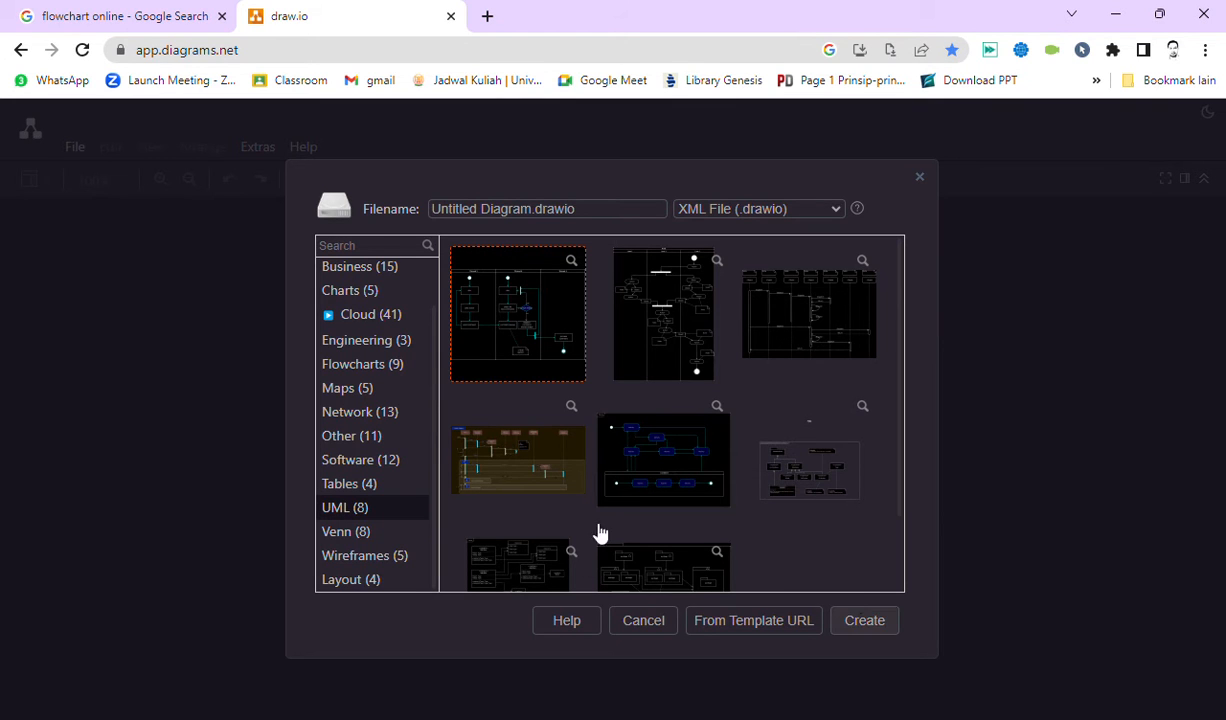
{"action": "left_click", "coordinate": [857, 623]}
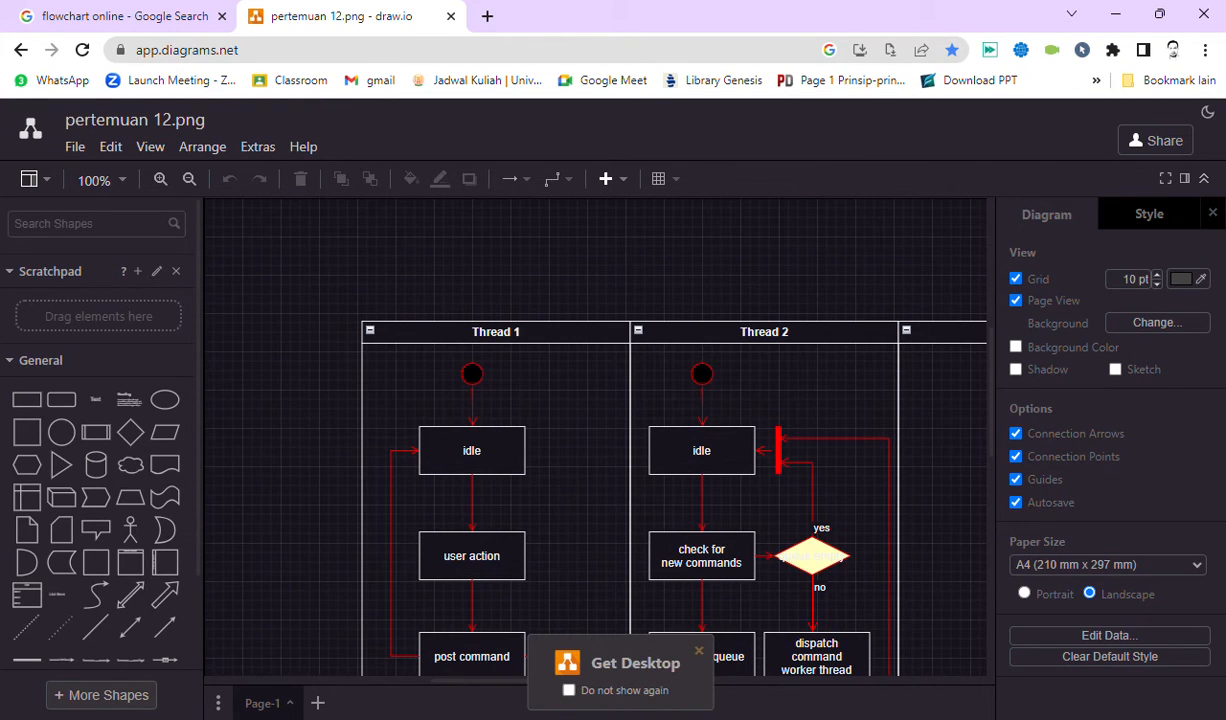
{"action": "left_click", "coordinate": [701, 650]}
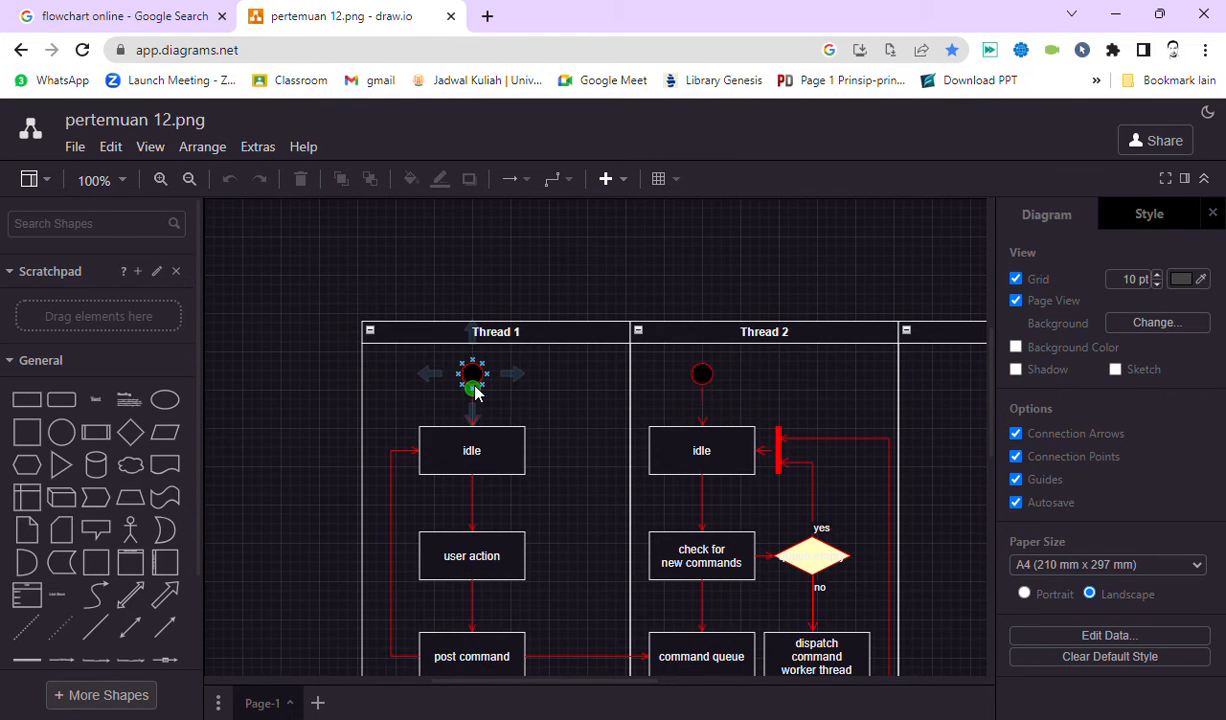
Examine the black start node and the idle activity below it in the Thread 1 swimlane.
{"action": "left_click", "coordinate": [364, 460]}
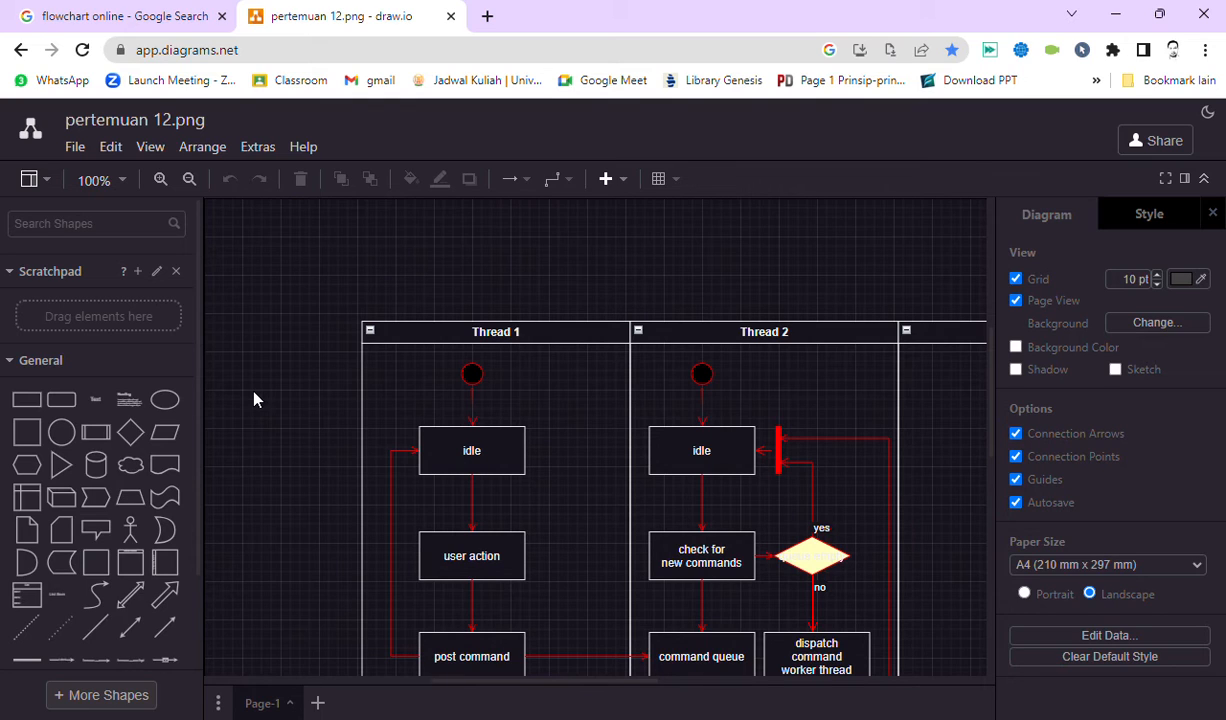
{"action": "left_click", "coordinate": [472, 374]}
{"action": "left_click", "coordinate": [276, 405]}
{"action": "left_click", "coordinate": [474, 375]}
{"action": "left_click", "coordinate": [490, 377]}
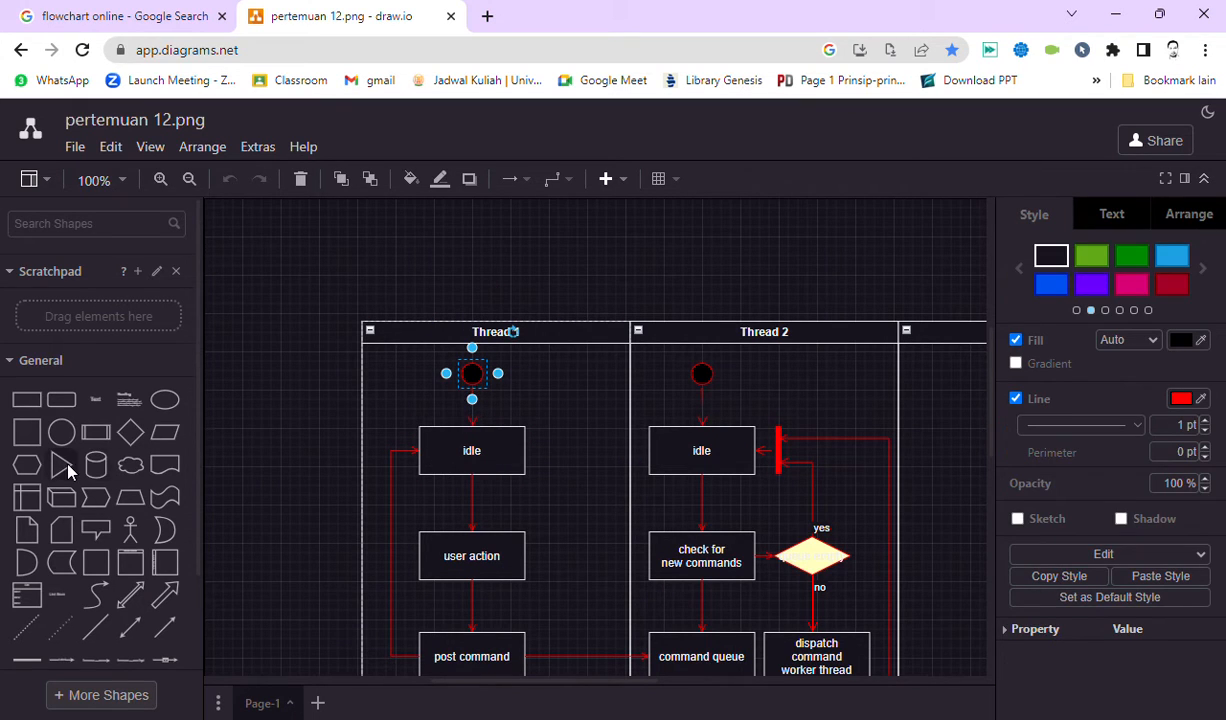
{"action": "mouse_move", "coordinate": [43, 405]}
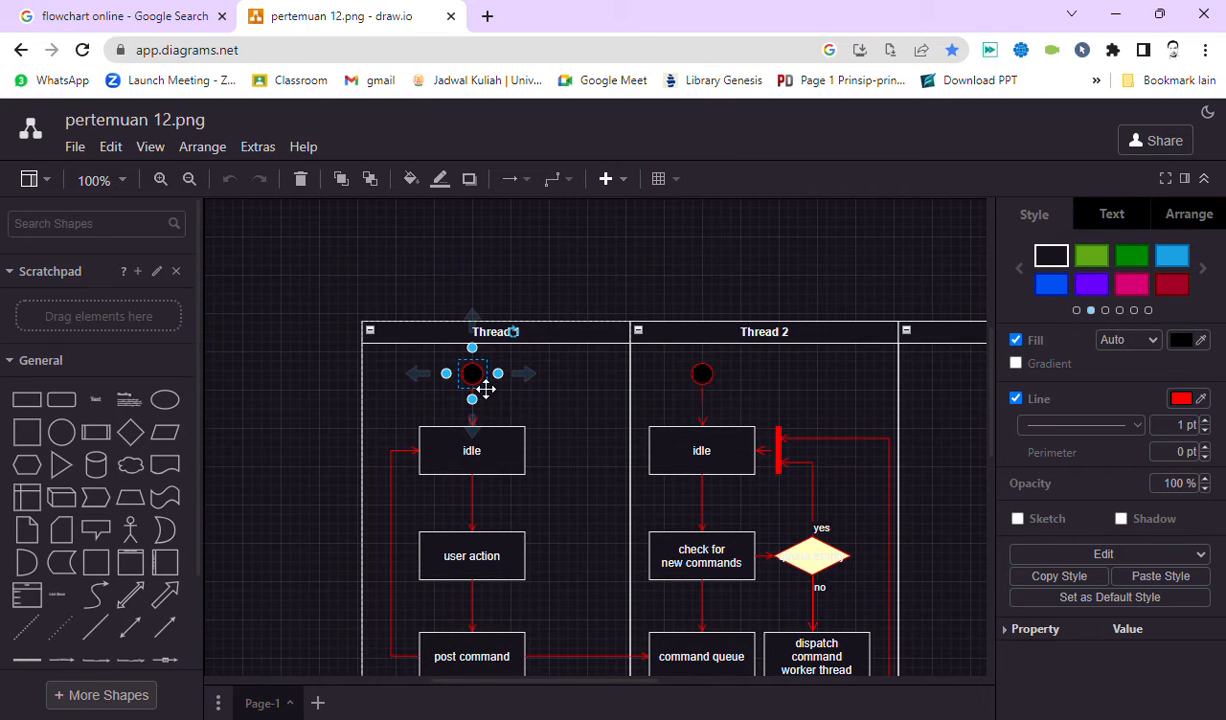
{"action": "left_click", "coordinate": [466, 455]}
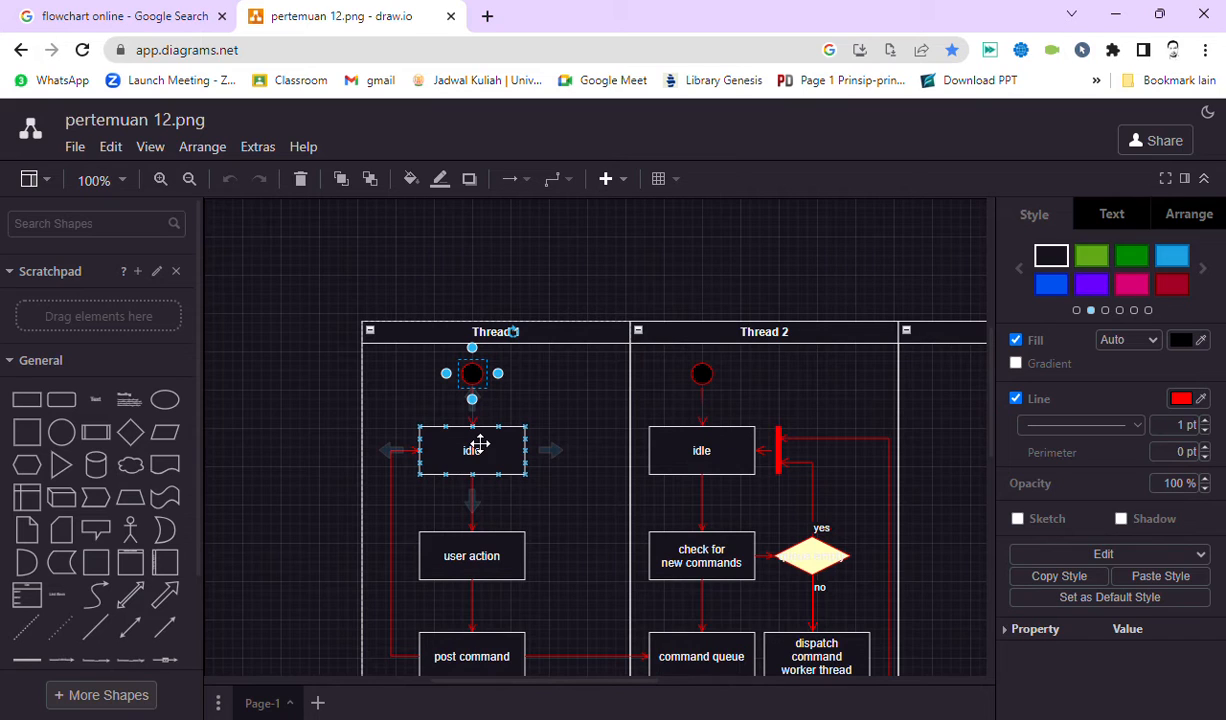
{"action": "left_click", "coordinate": [471, 390]}
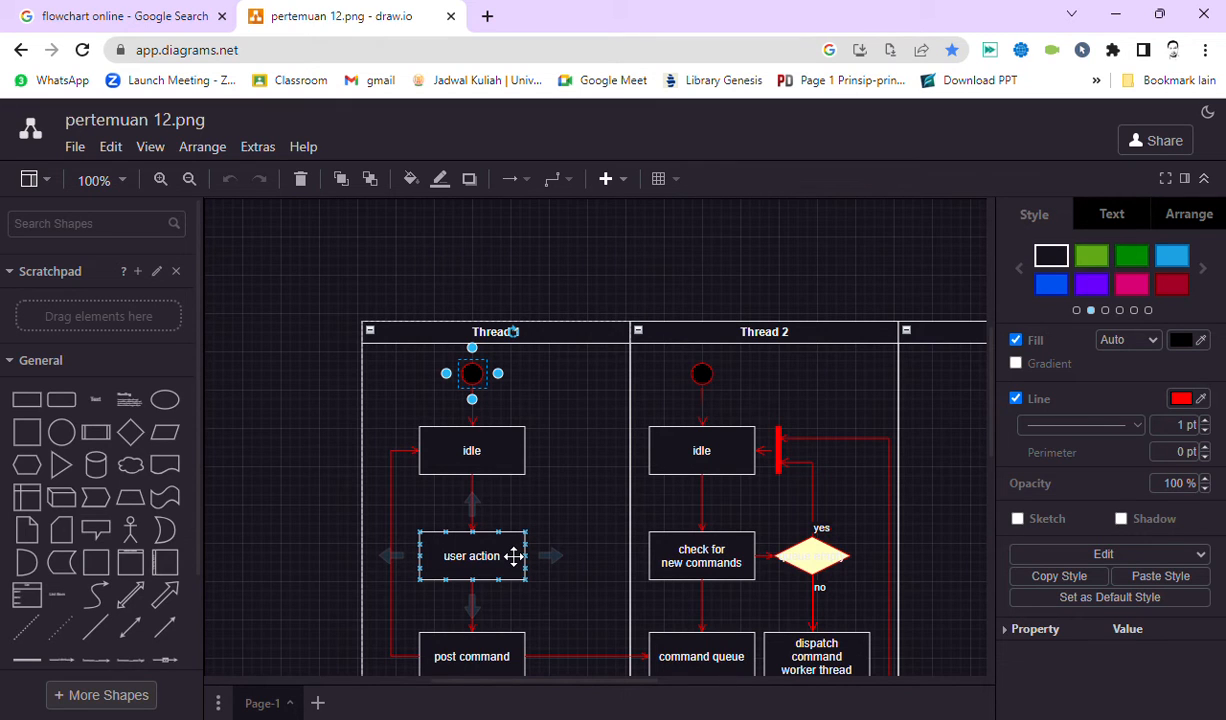
Review the activity flow across the three thread swimlanes down to the end node, and select the start node in Thread 1.
{"action": "scroll", "coordinate": [521, 571], "scroll_direction": "down", "scroll_amount": 2}
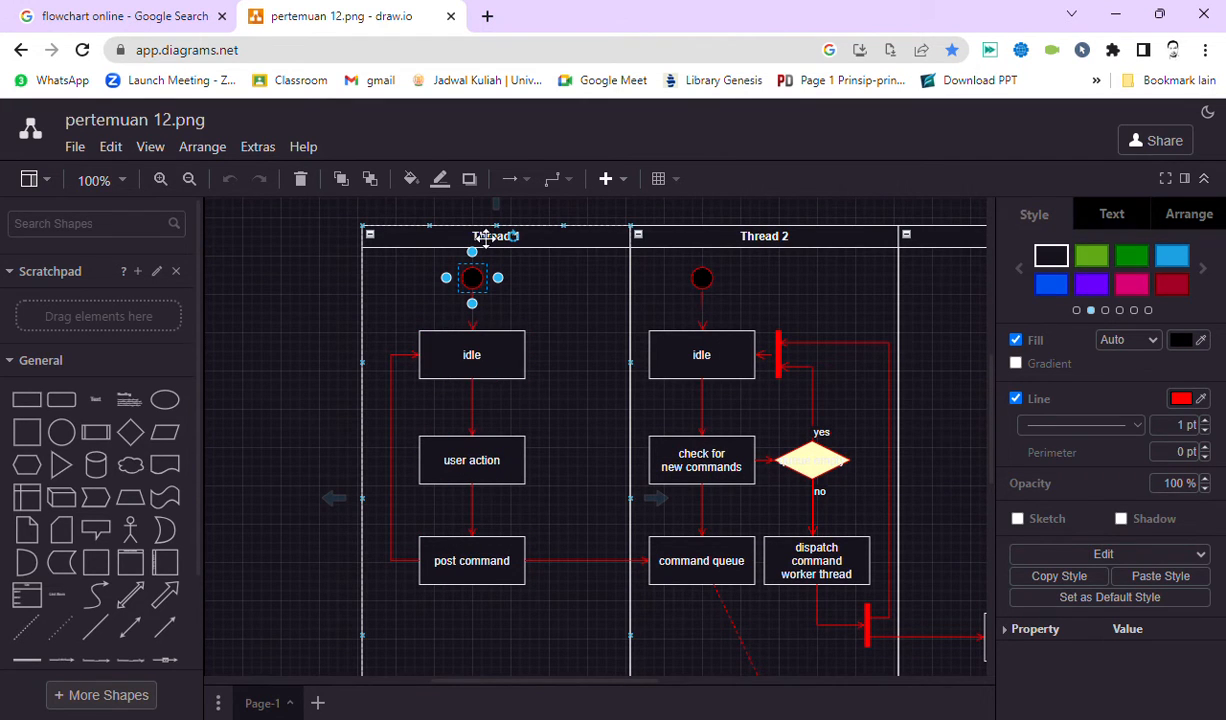
{"action": "scroll", "coordinate": [523, 358], "scroll_direction": "down", "scroll_amount": 5}
{"action": "scroll", "coordinate": [523, 358], "scroll_direction": "up", "scroll_amount": 4}
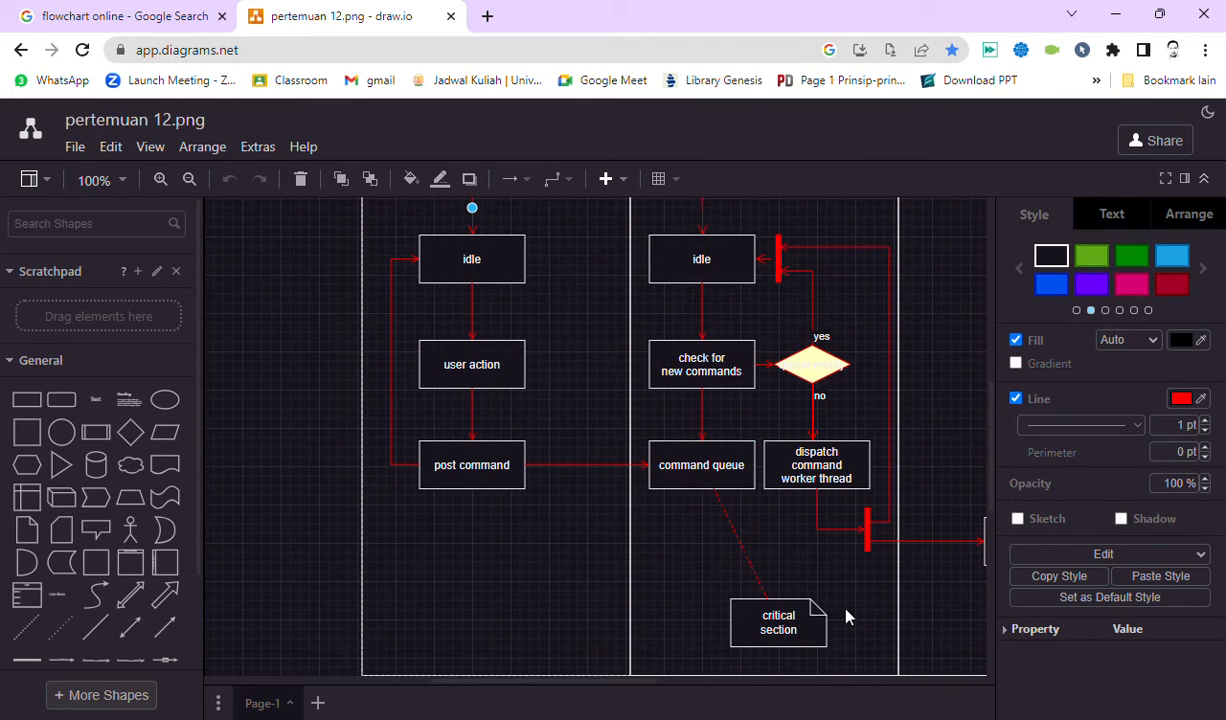
{"action": "left_click_drag", "start_coordinate": [482, 688], "coordinate": [676, 687]}
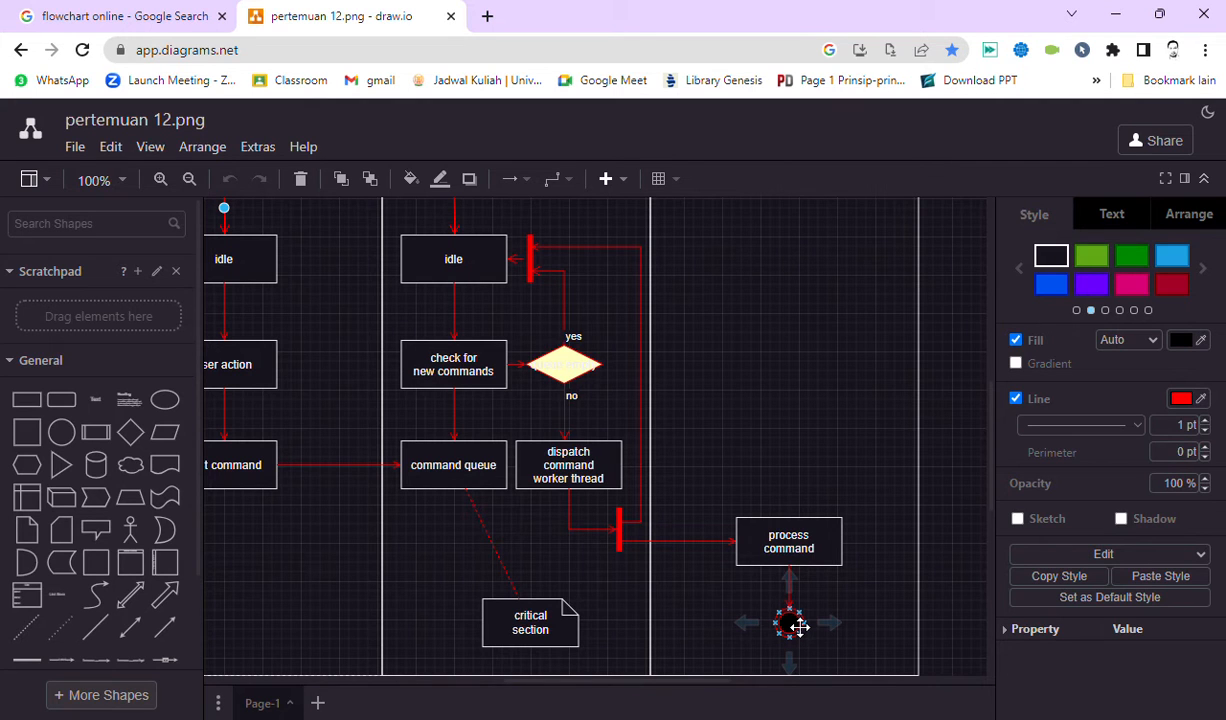
{"action": "scroll", "coordinate": [652, 468], "scroll_direction": "up", "scroll_amount": 5}
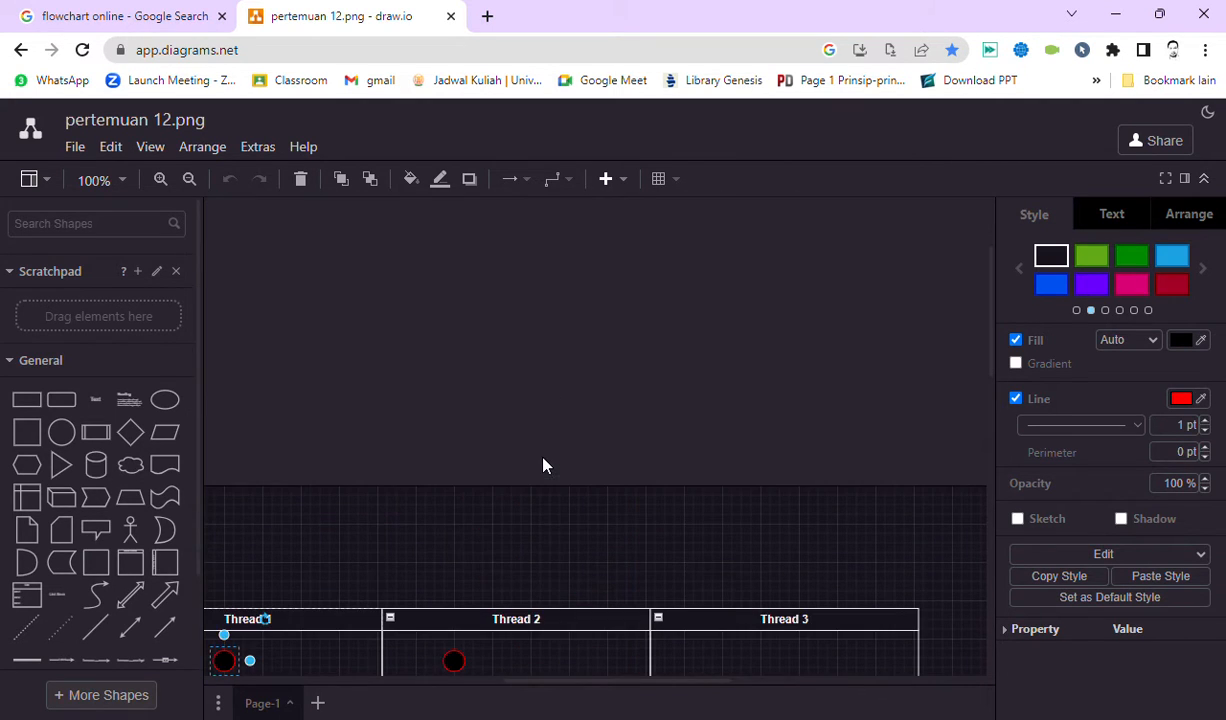
{"action": "scroll", "coordinate": [544, 462], "scroll_direction": "down", "scroll_amount": 2}
{"action": "left_click_drag", "start_coordinate": [701, 684], "coordinate": [602, 684]}
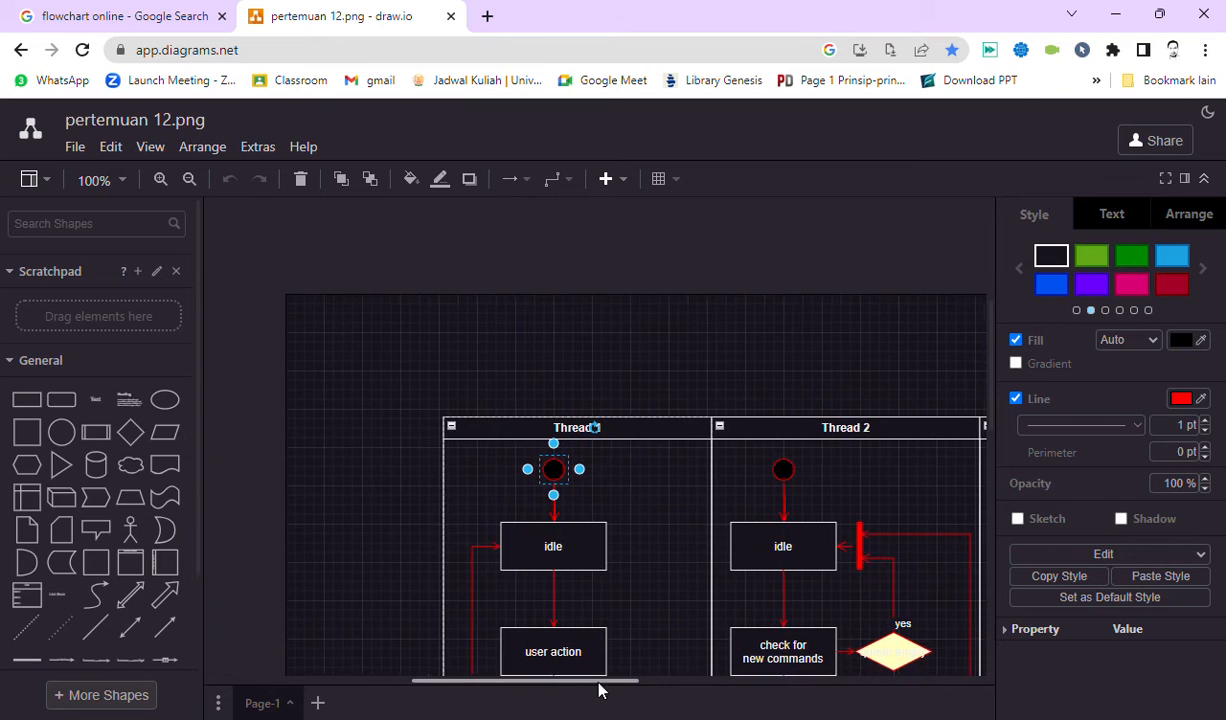
{"action": "left_click", "coordinate": [391, 516]}
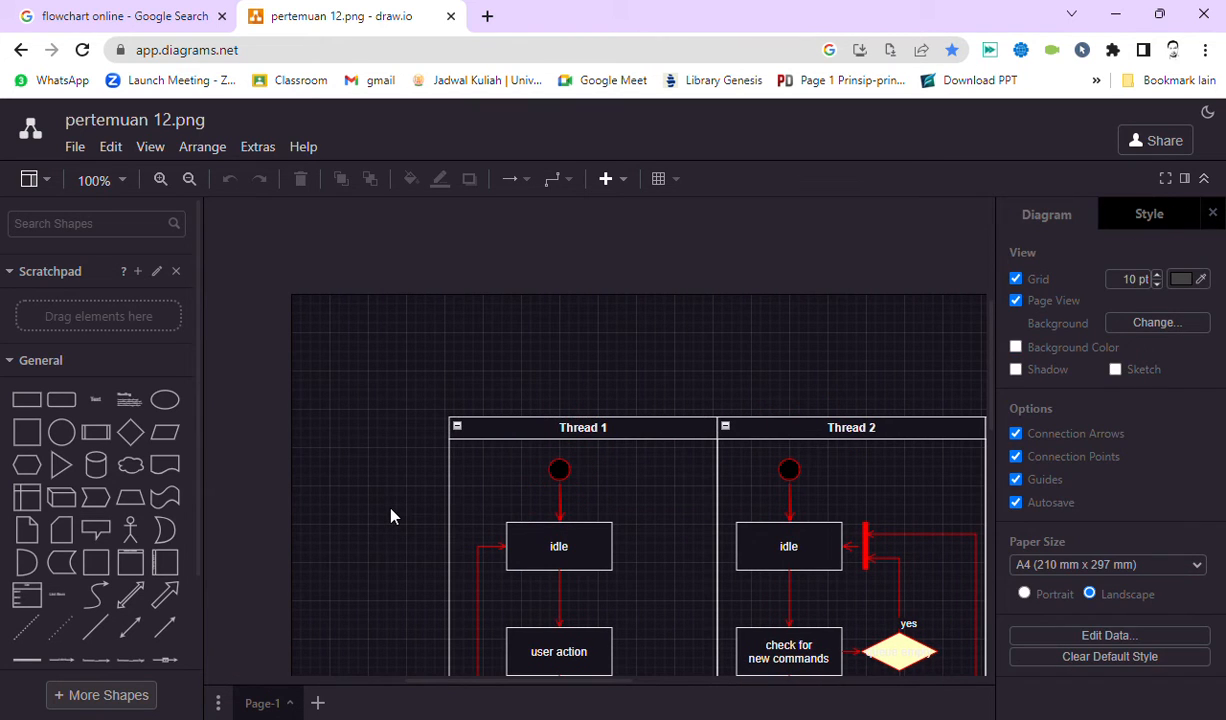
{"action": "left_click", "coordinate": [567, 478]}
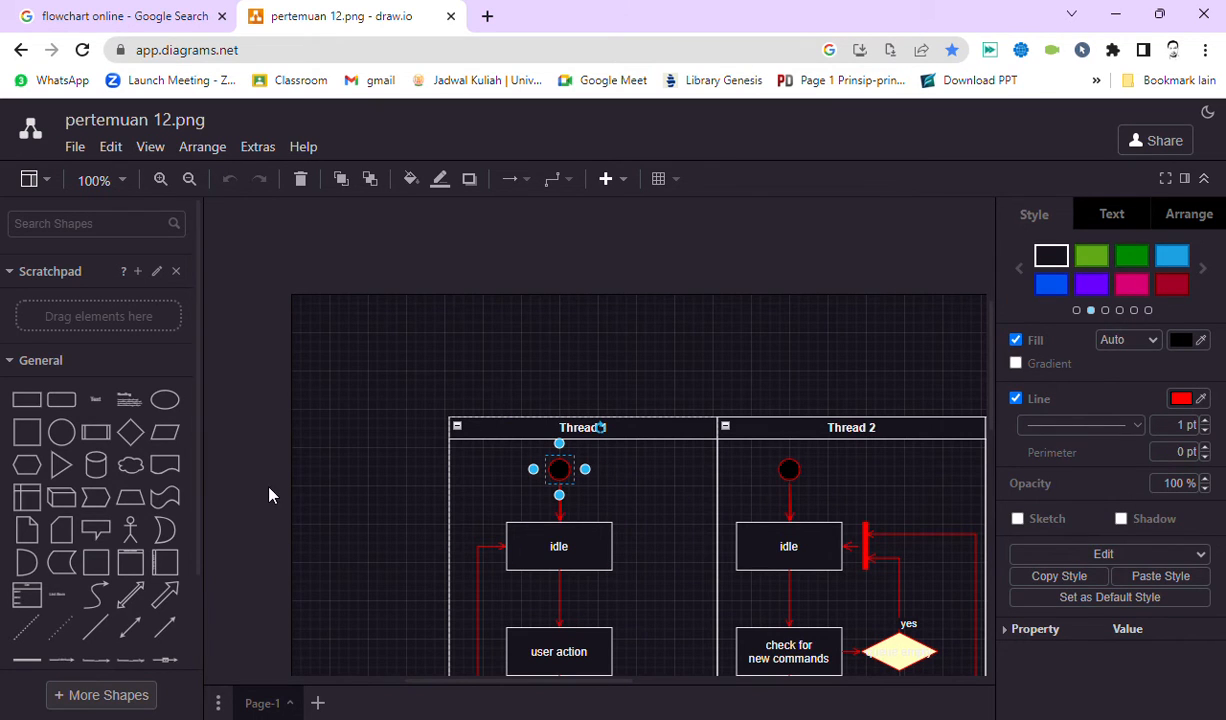
Replace the black start node in Thread 1 with a small ellipse directly above the idle activity.
{"action": "key", "text": "Delete"}
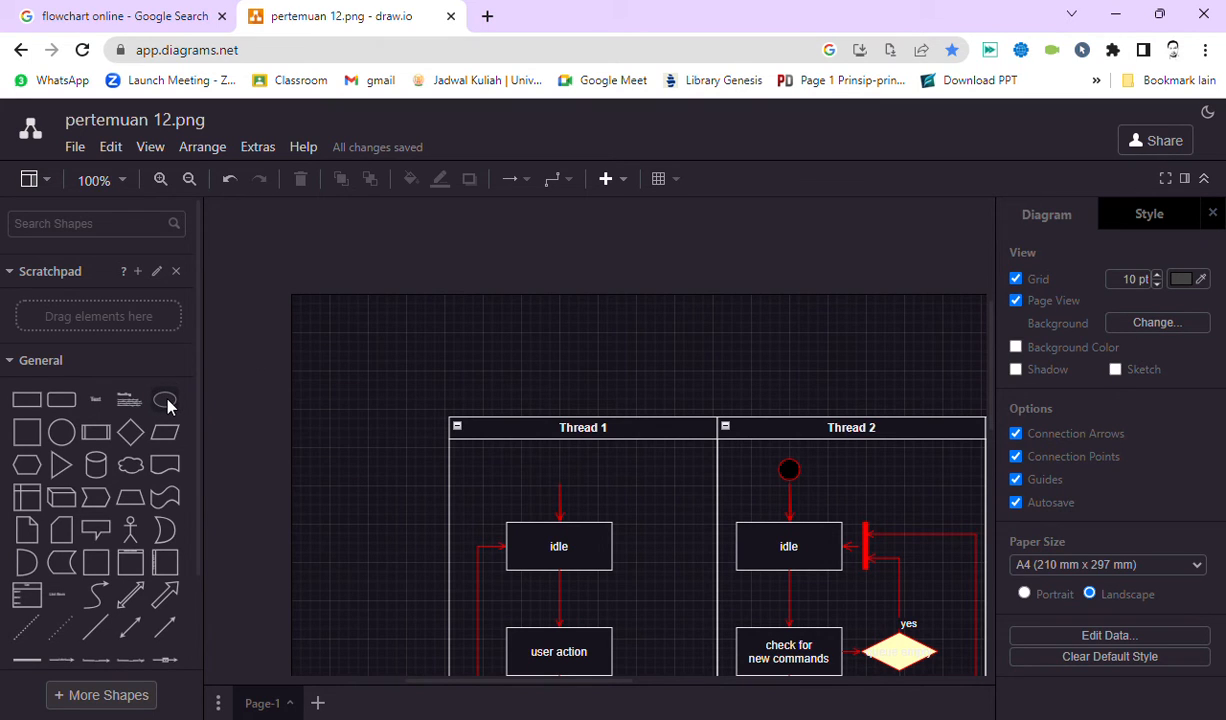
{"action": "left_click_drag", "start_coordinate": [167, 403], "coordinate": [535, 452]}
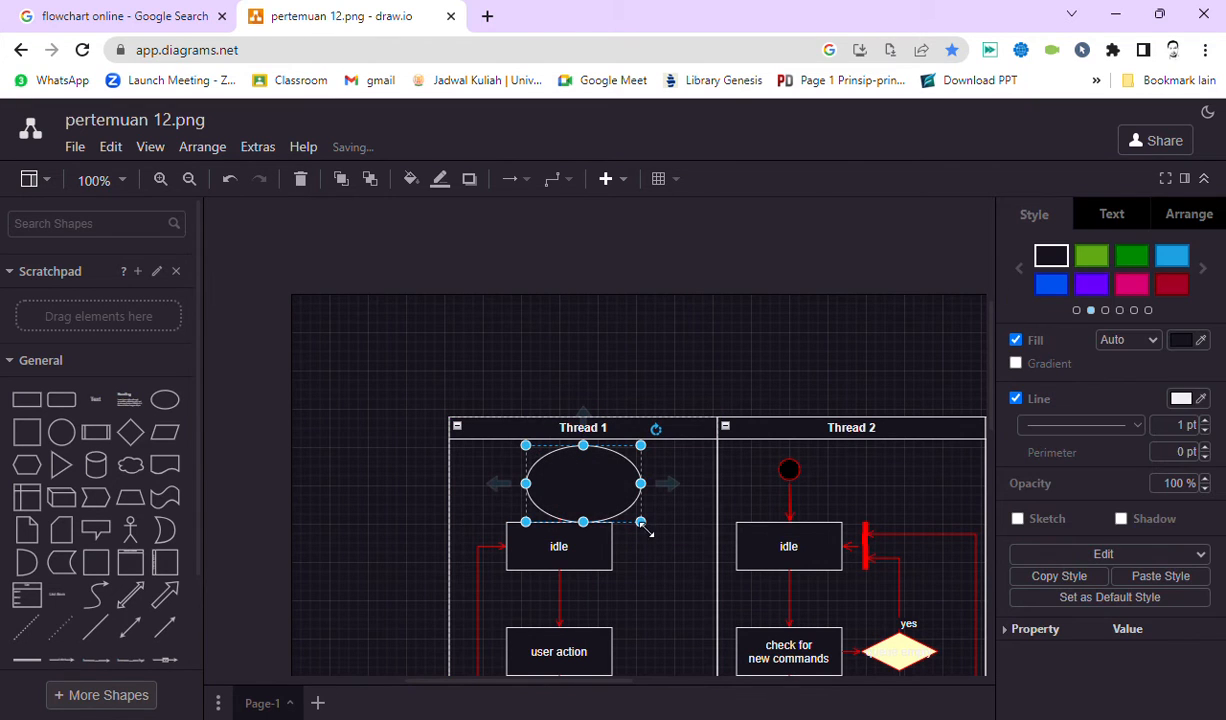
{"action": "left_click_drag", "start_coordinate": [642, 524], "coordinate": [564, 479]}
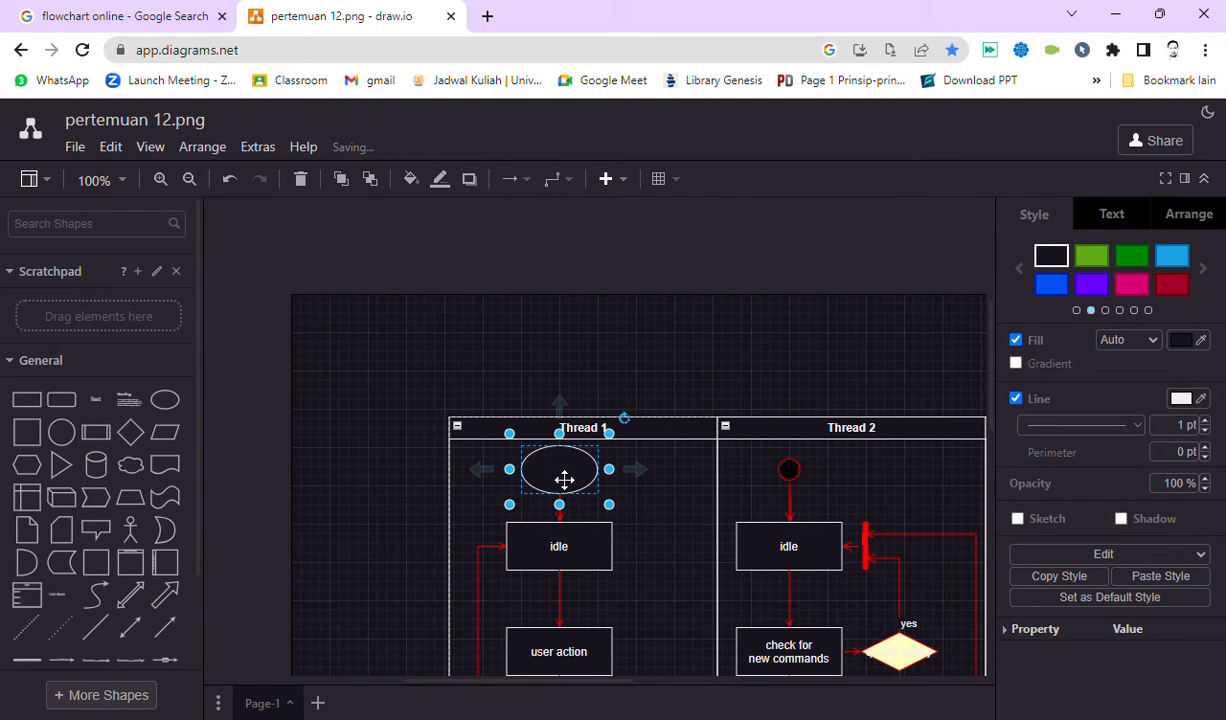
Label the new ellipse at the beginning of the Thread 1 flow START.
{"action": "left_click", "coordinate": [573, 479]}
{"action": "double_click", "coordinate": [573, 479]}
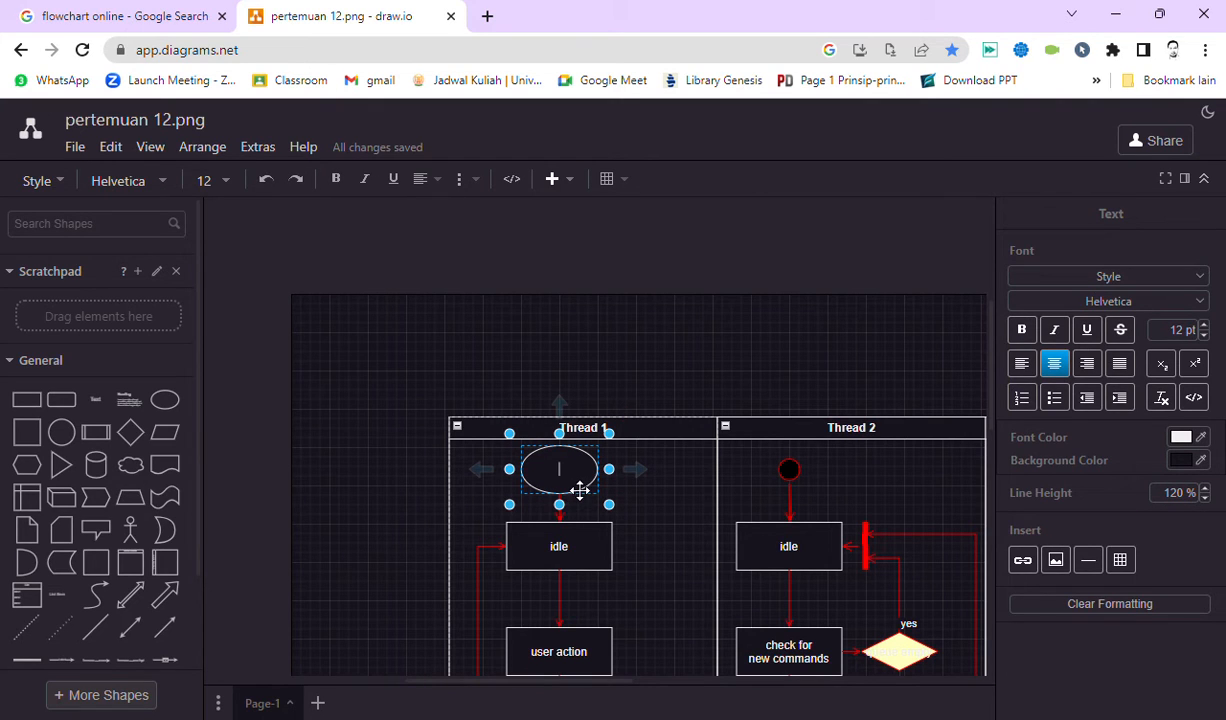
{"action": "type", "text": "START"}
{"action": "left_click", "coordinate": [364, 525]}
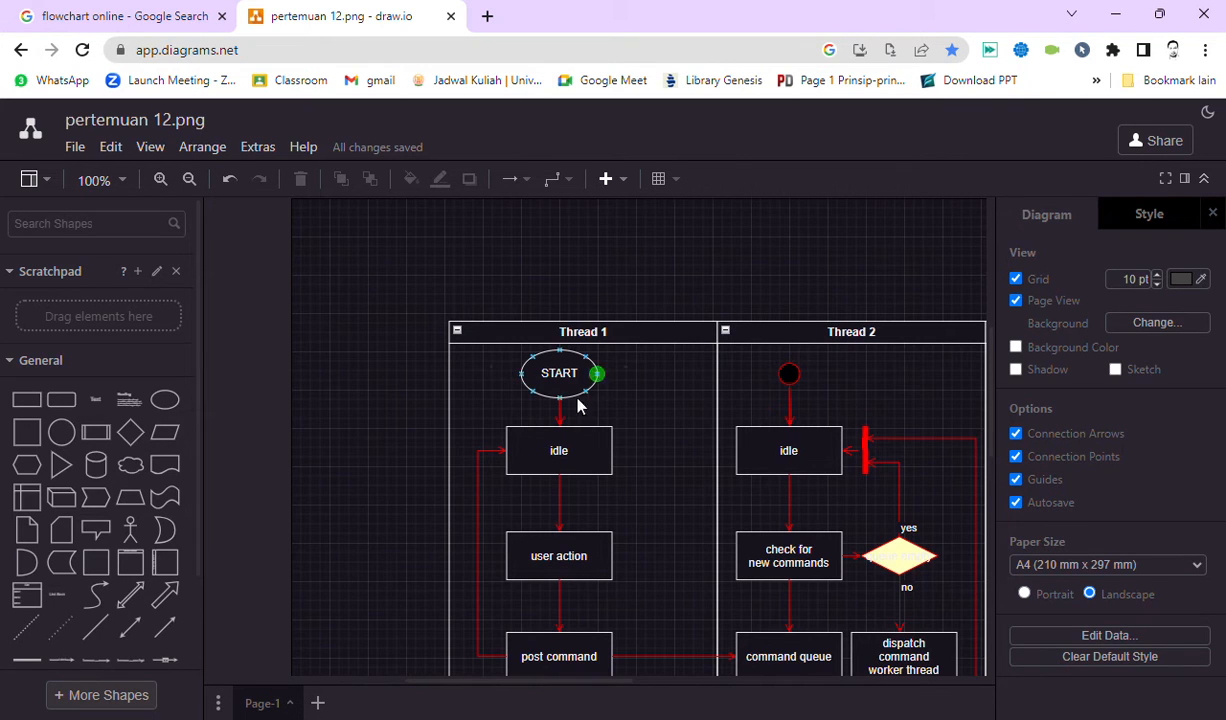
Rename the idle activity in Thread 1 as "Mengambil kunci".
{"action": "double_click", "coordinate": [566, 463]}
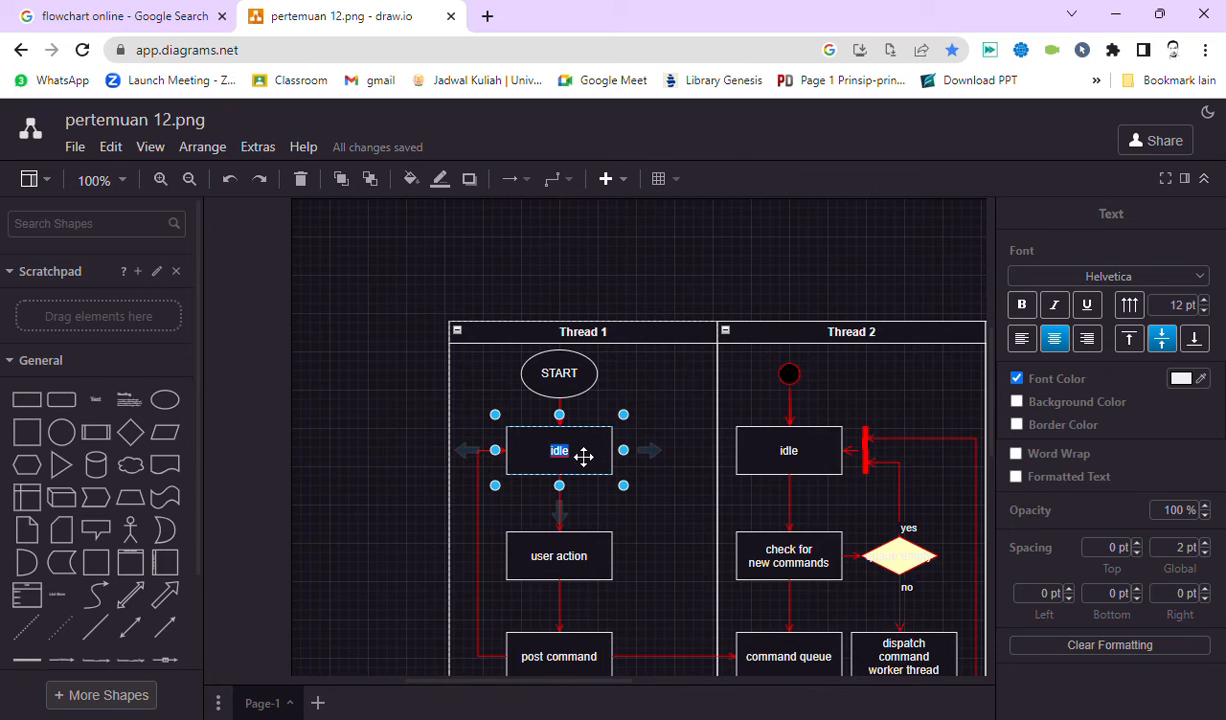
{"action": "type", "text": "m"}
{"action": "key", "text": "BackSpace"}
{"action": "type", "text": "Mengambil kunci"}
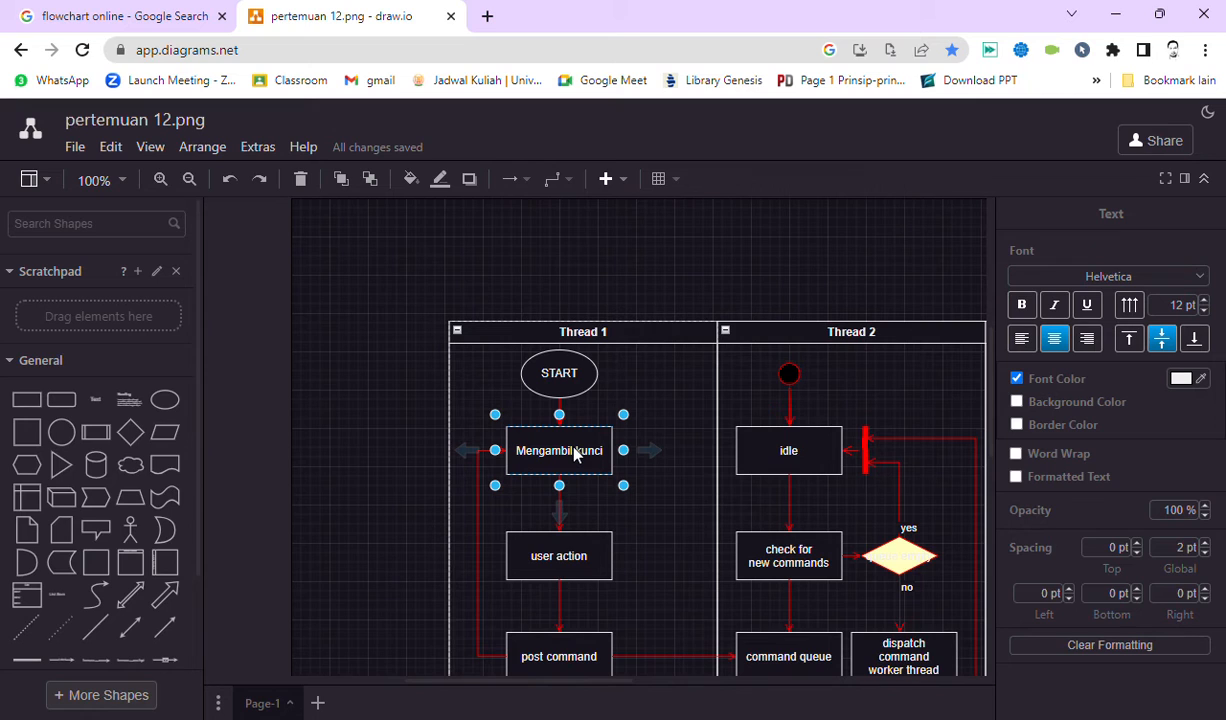
Rename the user action activity in Thread 1 as "Memasukkan kunci".
{"action": "double_click", "coordinate": [547, 568]}
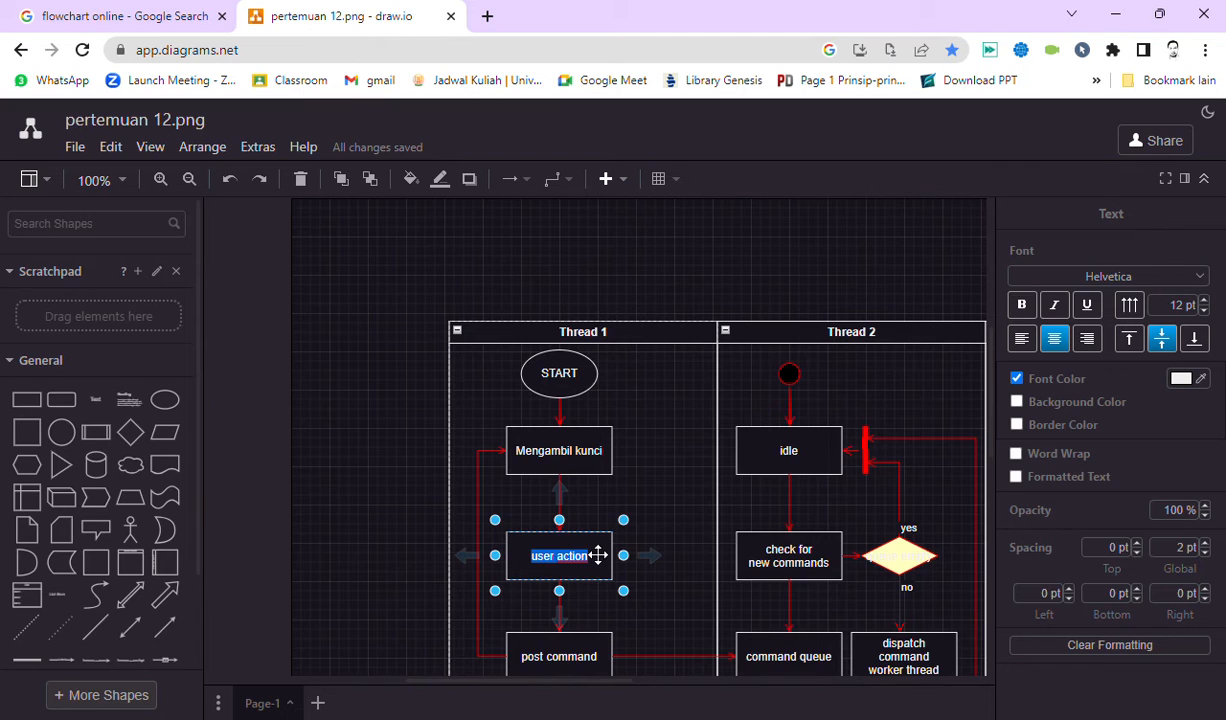
{"action": "type", "text": "Memaukk"}
{"action": "key", "text": "BackSpace"}
{"action": "key", "text": "BackSpace"}
{"action": "key", "text": "BackSpace"}
{"action": "type", "text": "sukkan"}
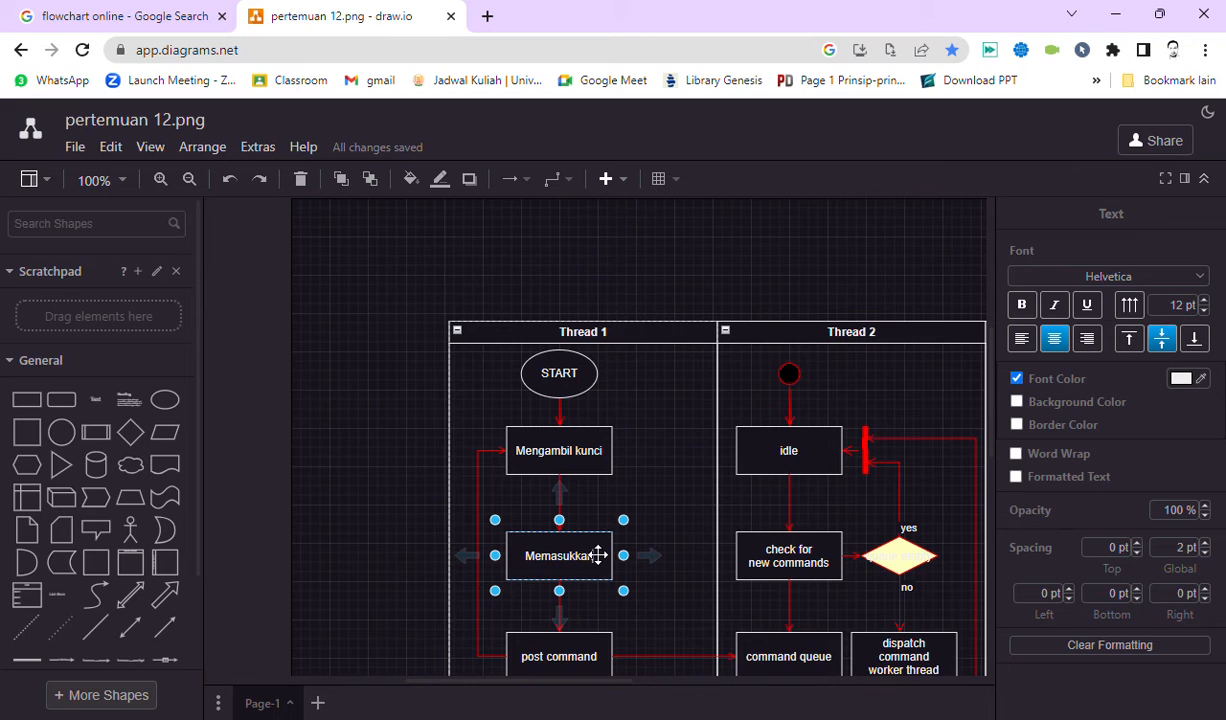
{"action": "type", "text": " kunci"}
{"action": "left_click", "coordinate": [596, 503]}
Rename the post command activity in Thread 1 as "memutar kunci kontak".
{"action": "scroll", "coordinate": [596, 503], "scroll_direction": "down", "scroll_amount": 2}
{"action": "scroll", "coordinate": [547, 496], "scroll_direction": "up", "scroll_amount": 1}
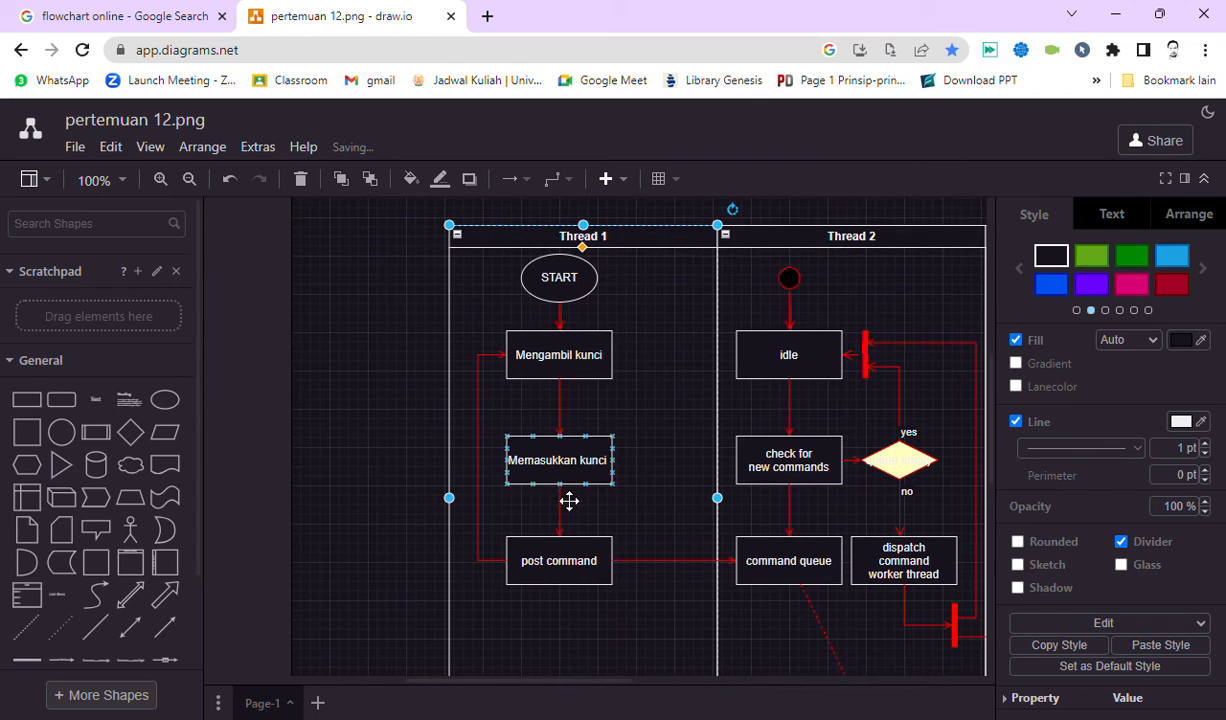
{"action": "double_click", "coordinate": [566, 570]}
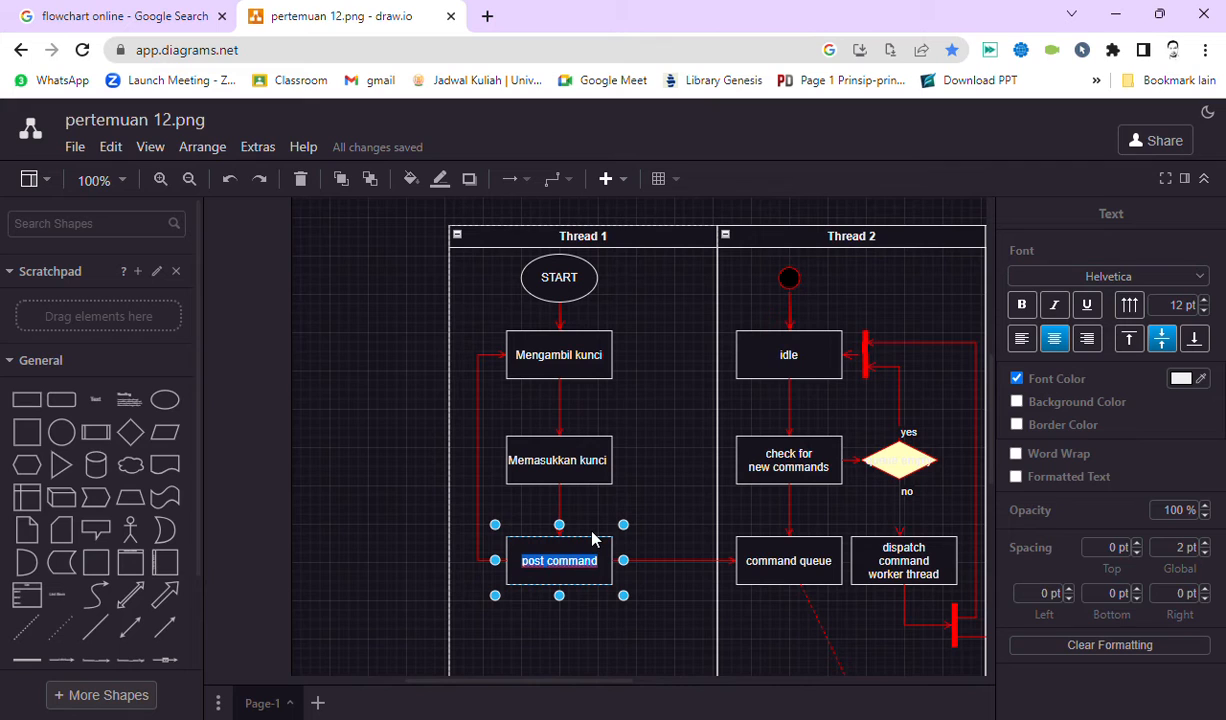
{"action": "type", "text": "mem"}
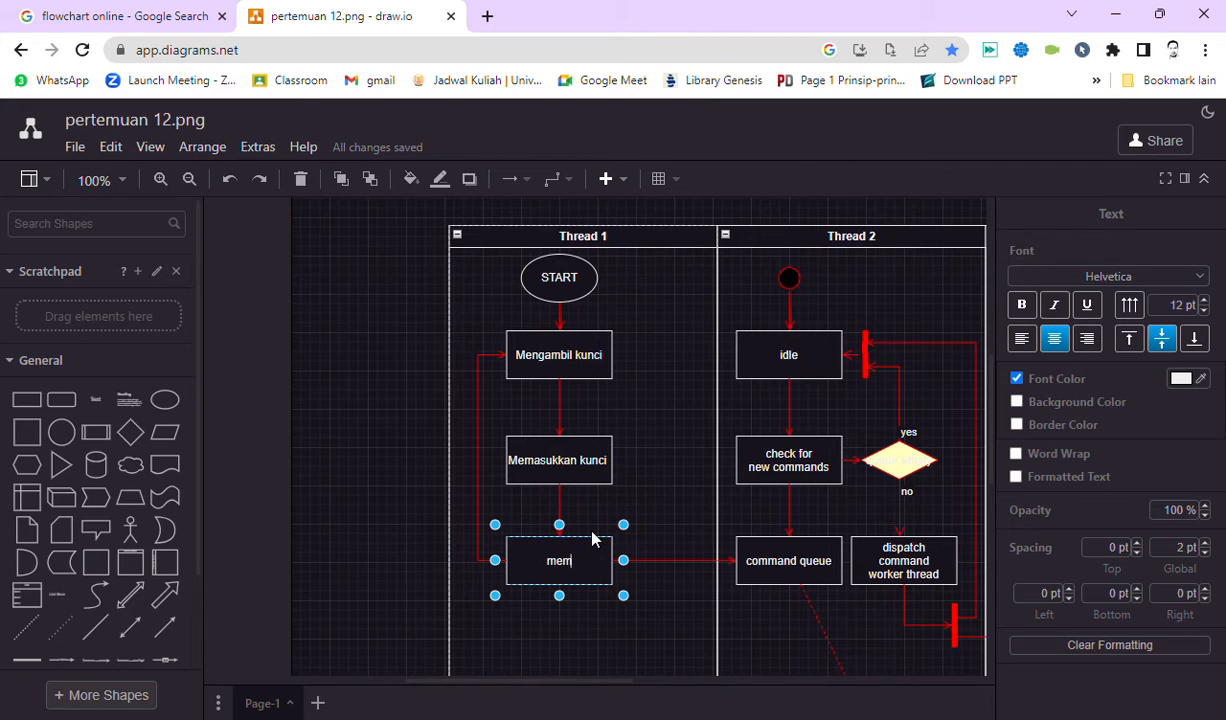
{"action": "type", "text": "utar kunci kontak"}
{"action": "left_click", "coordinate": [651, 485]}
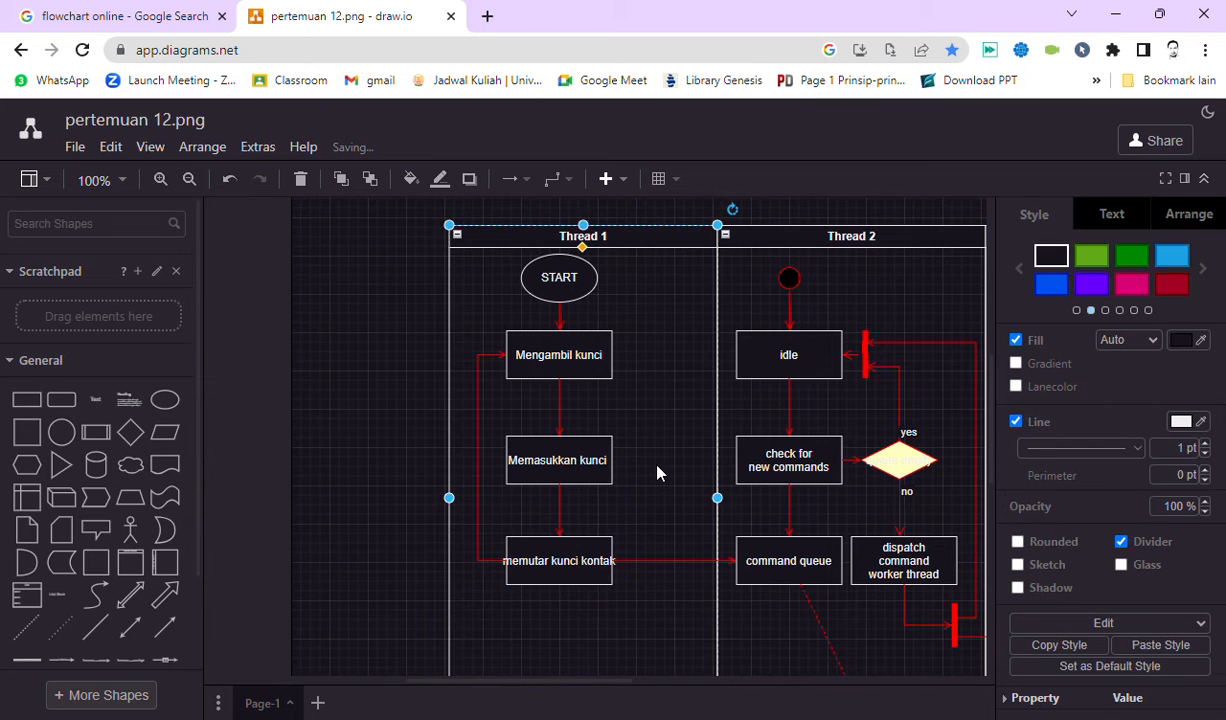
Delete the Thread 2 swimlane together with the activities inside it.
{"action": "scroll", "coordinate": [624, 474], "scroll_direction": "down", "scroll_amount": 1}
{"action": "scroll", "coordinate": [627, 460], "scroll_direction": "up", "scroll_amount": 5}
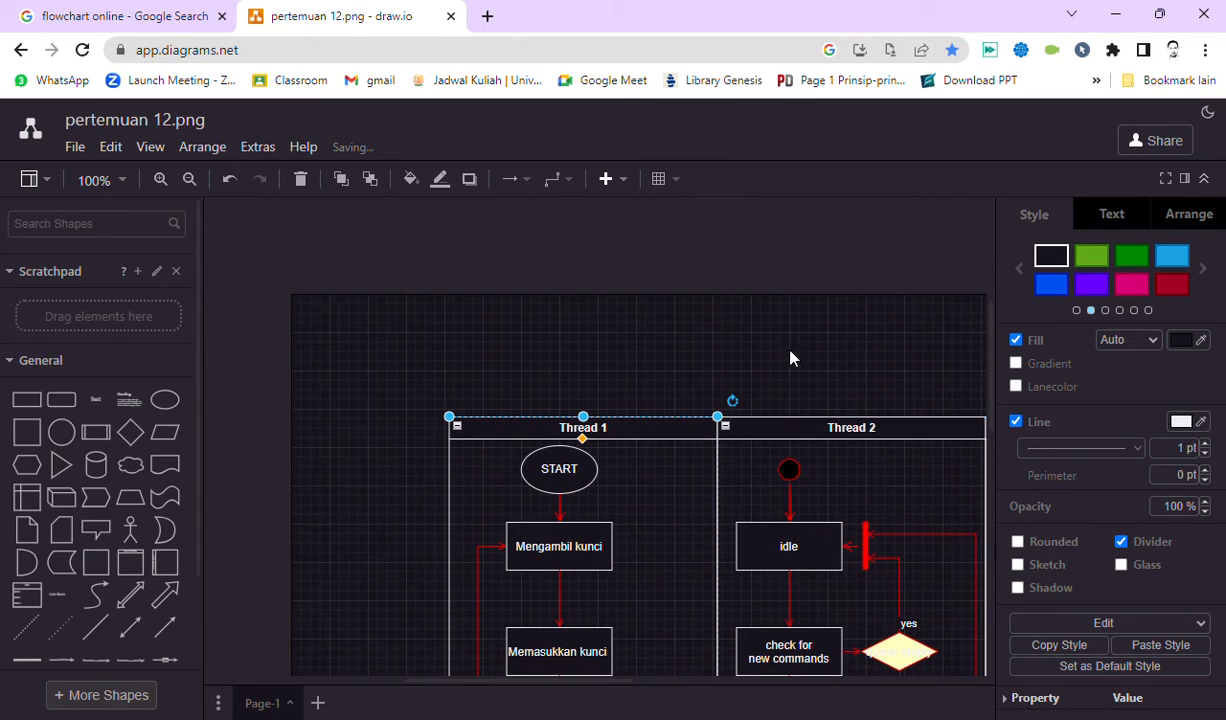
{"action": "scroll", "coordinate": [530, 446], "scroll_direction": "down", "scroll_amount": 3}
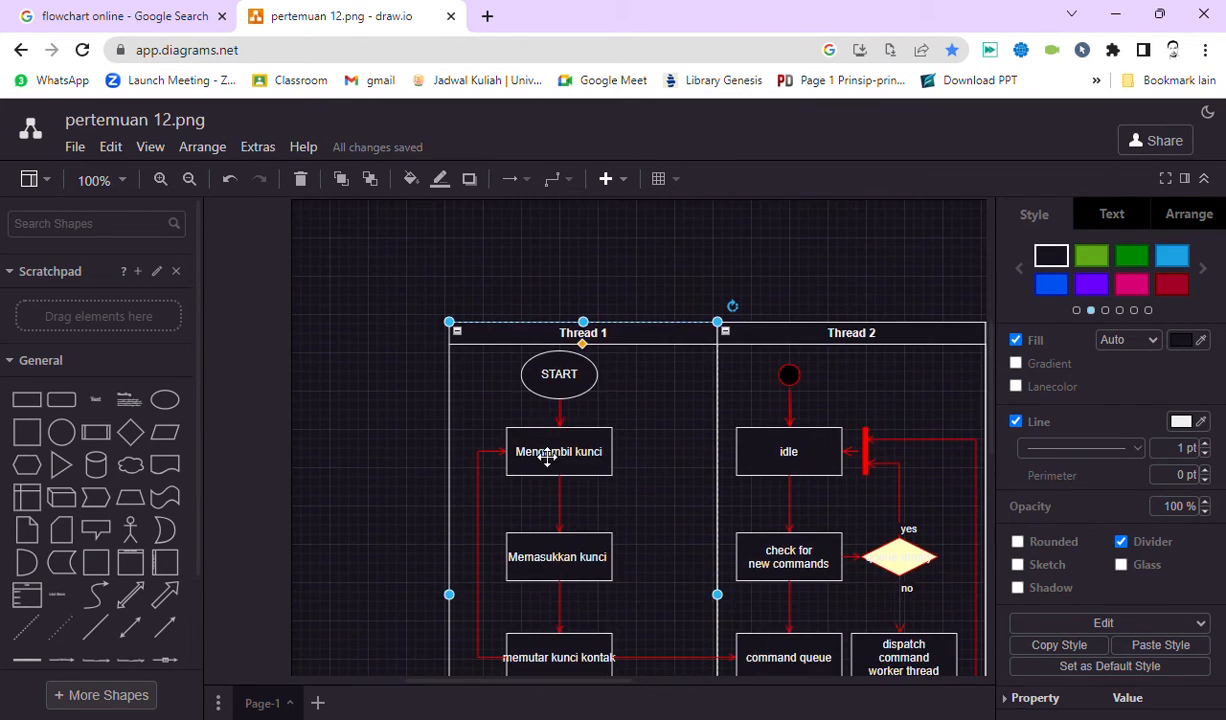
{"action": "left_click", "coordinate": [548, 455]}
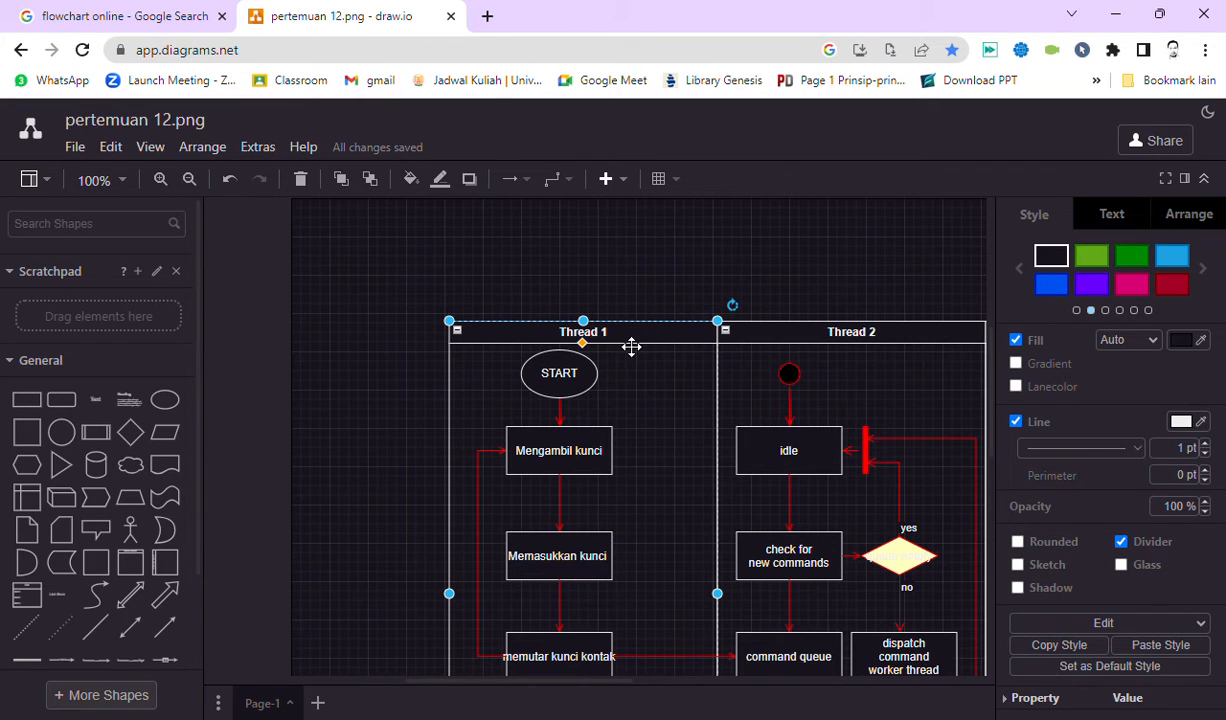
{"action": "left_click", "coordinate": [846, 334]}
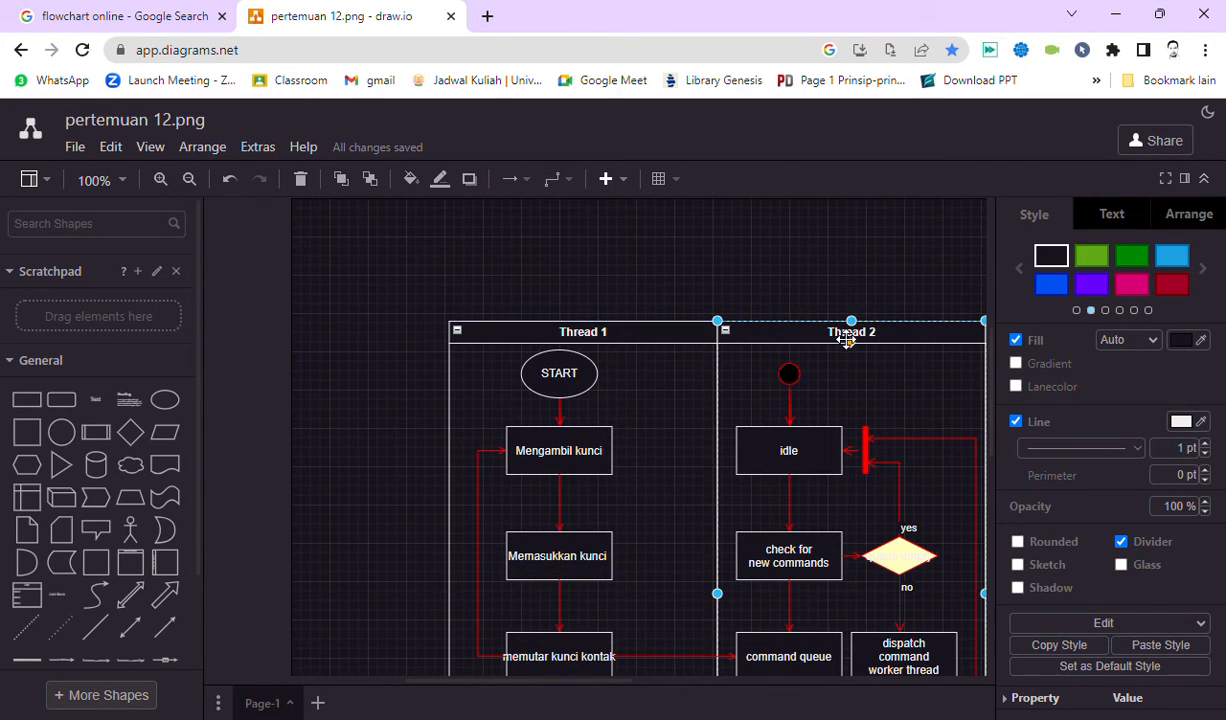
{"action": "key", "text": "Delete"}
Delete the leftover arrow that leads from the "memutar kunci kontak" activity out of the Thread 1 swimlane.
{"action": "scroll", "coordinate": [700, 350], "scroll_direction": "down", "scroll_amount": 5}
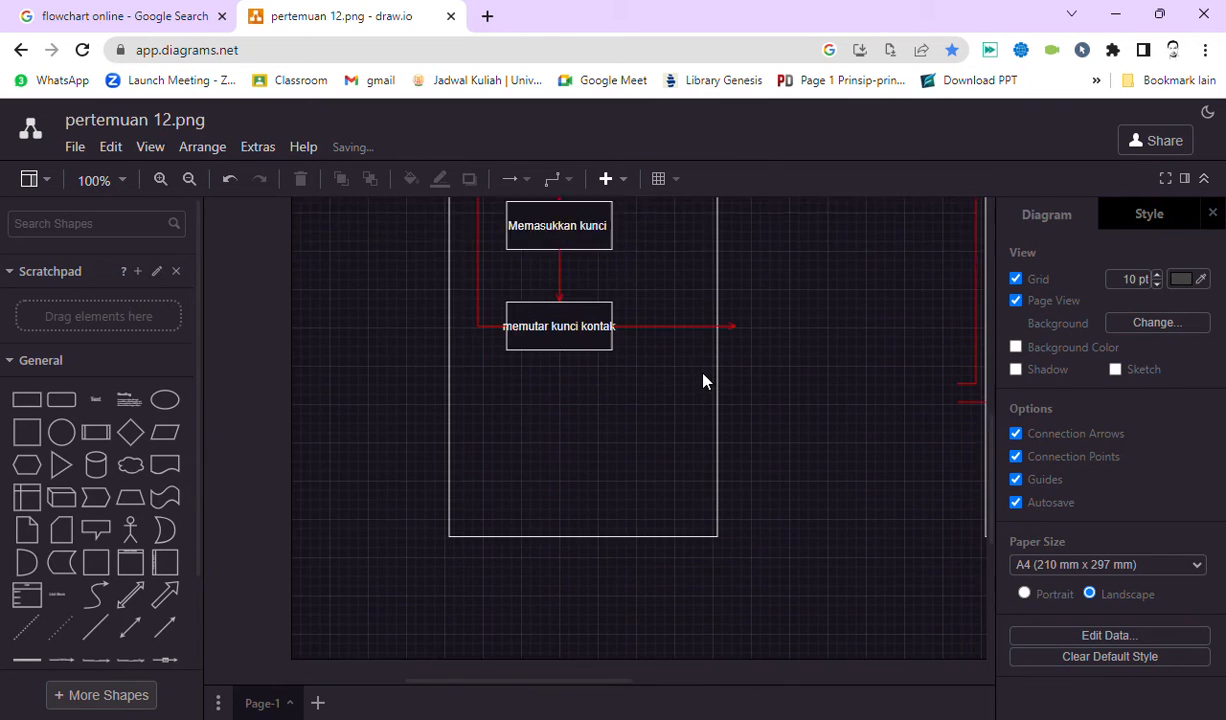
{"action": "scroll", "coordinate": [660, 360], "scroll_direction": "up", "scroll_amount": 1}
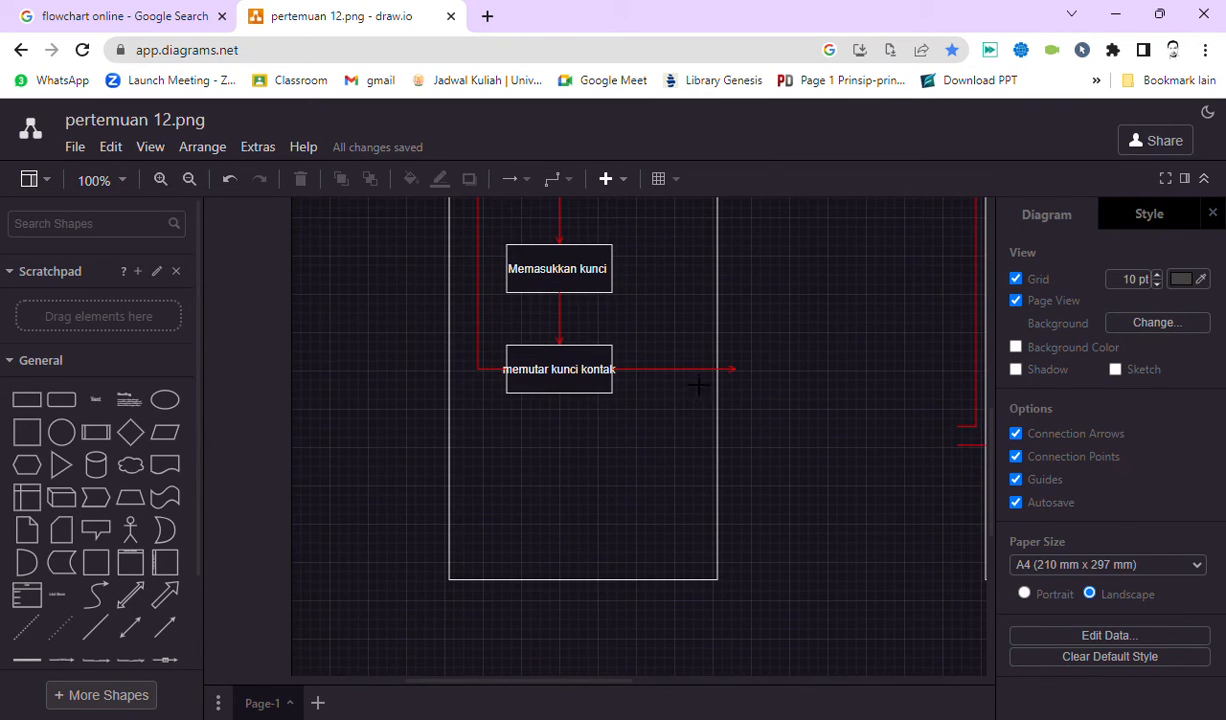
{"action": "left_click", "coordinate": [738, 371]}
{"action": "left_click", "coordinate": [668, 446]}
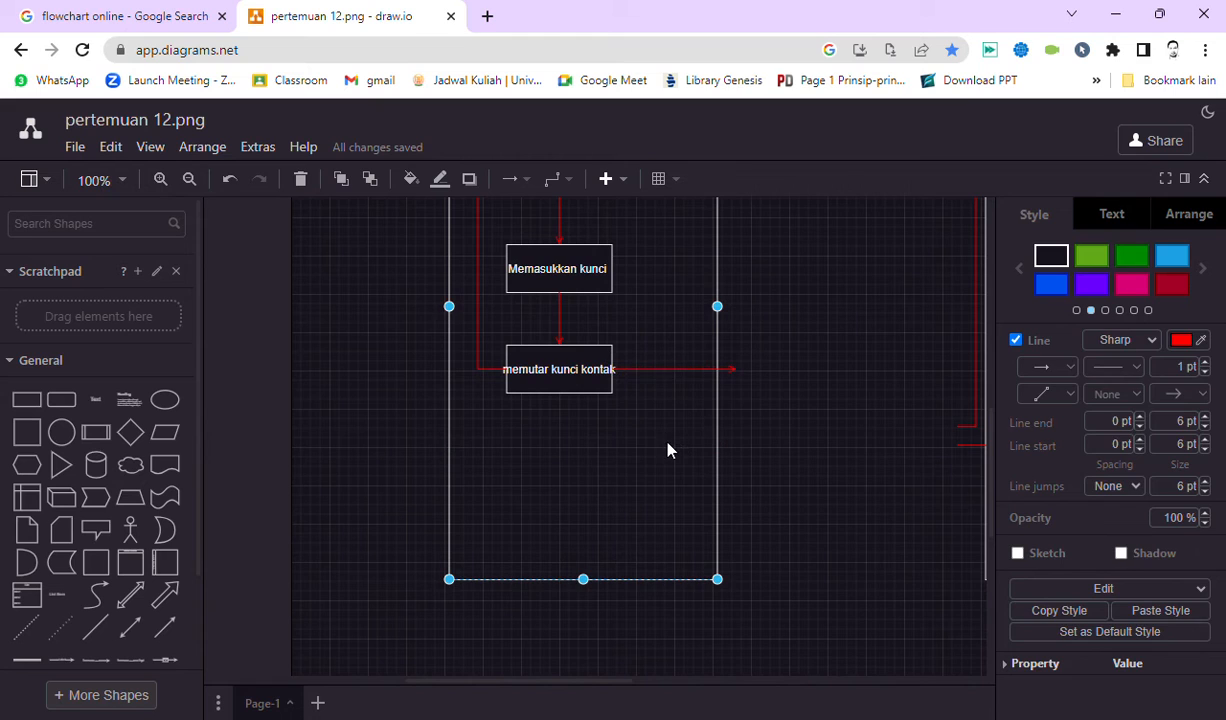
{"action": "left_click", "coordinate": [699, 384]}
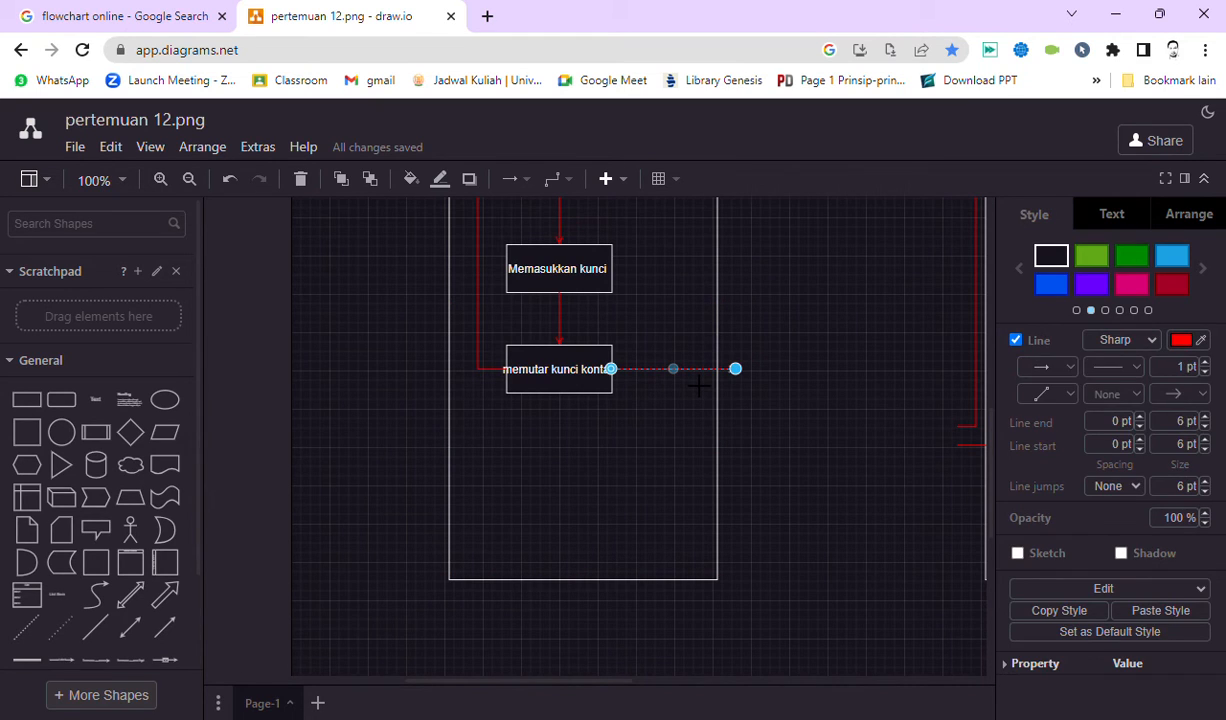
{"action": "left_click", "coordinate": [679, 400]}
{"action": "left_click", "coordinate": [646, 452]}
{"action": "scroll", "coordinate": [628, 458], "scroll_direction": "up", "scroll_amount": 5}
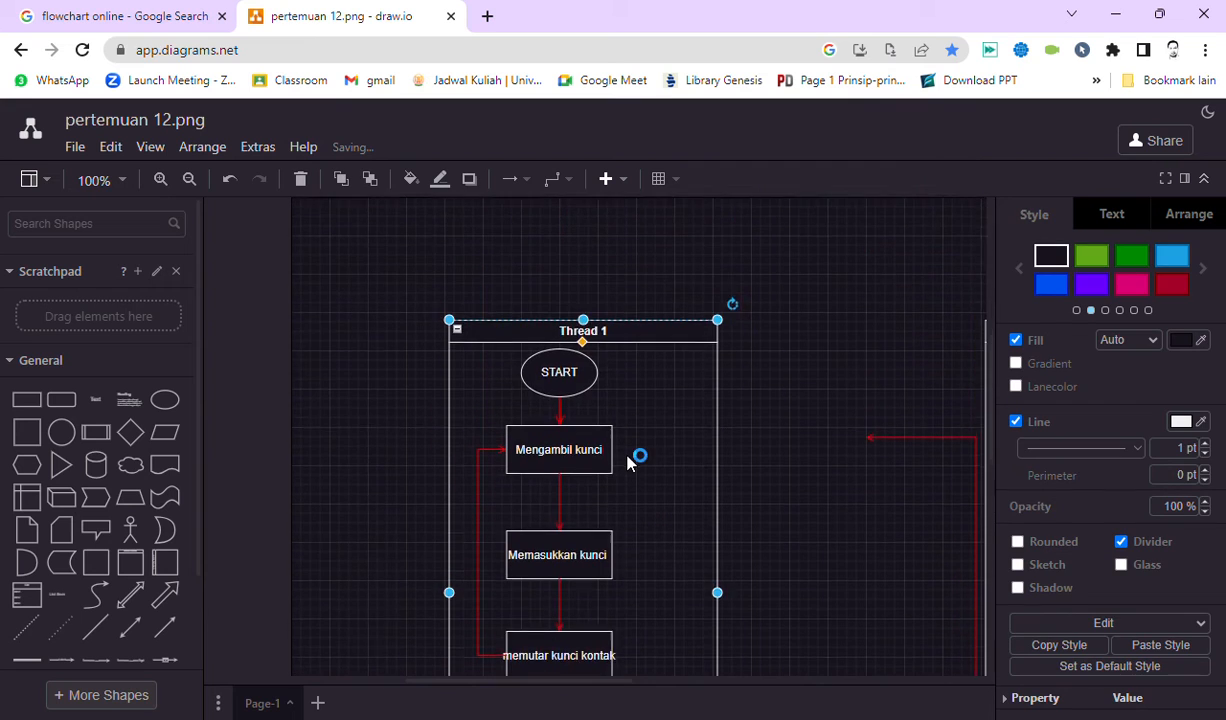
{"action": "scroll", "coordinate": [628, 460], "scroll_direction": "down", "scroll_amount": 4}
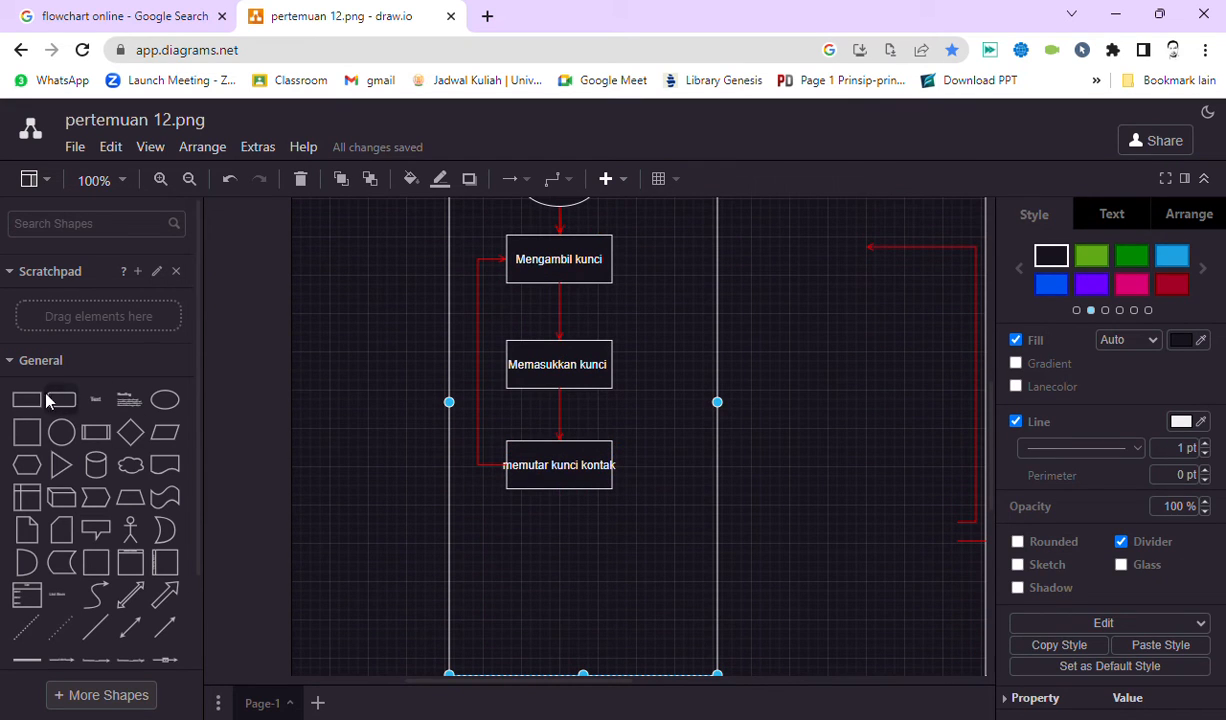
{"action": "mouse_move", "coordinate": [62, 408]}
{"action": "left_click", "coordinate": [60, 408]}
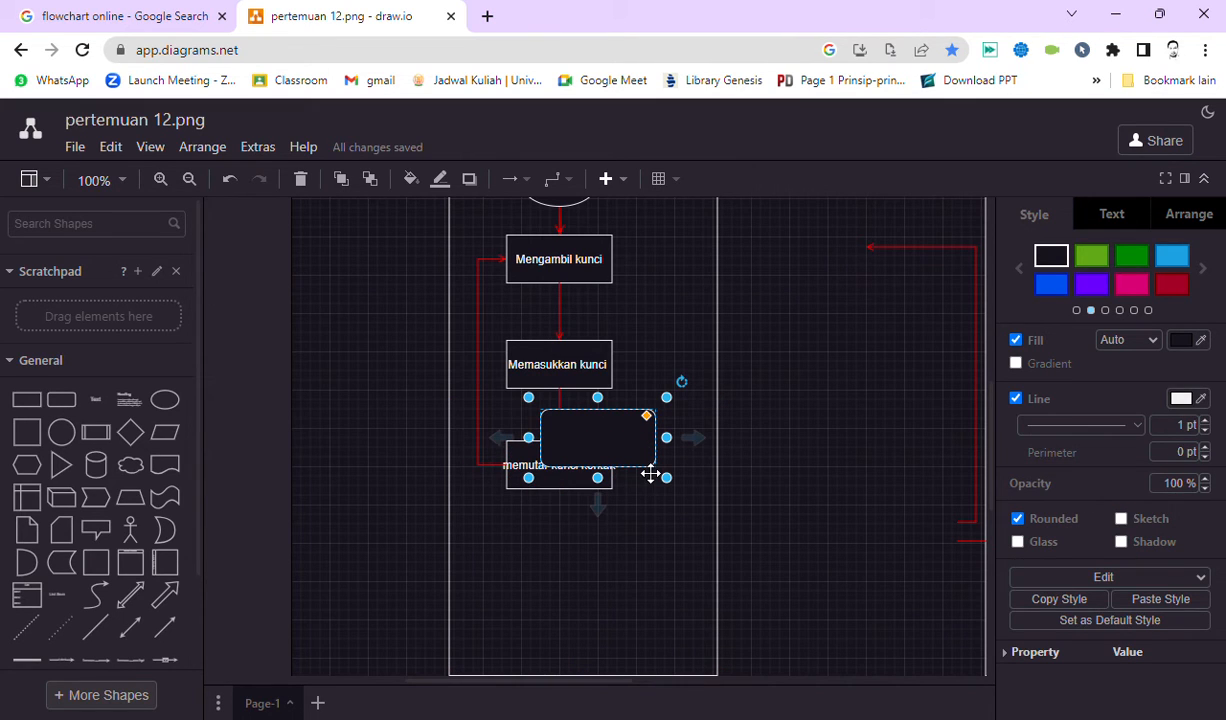
{"action": "key", "text": "Delete"}
{"action": "mouse_move", "coordinate": [25, 409]}
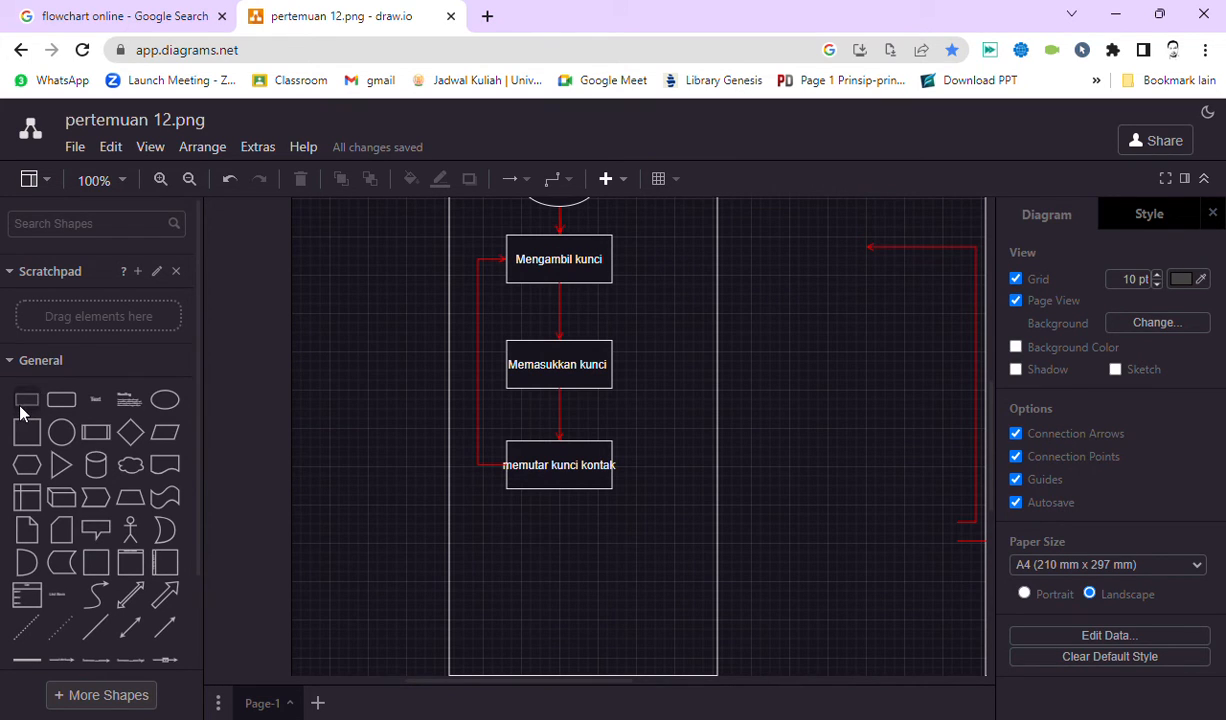
{"action": "left_click_drag", "start_coordinate": [27, 412], "coordinate": [510, 550]}
{"action": "mouse_move", "coordinate": [621, 596]}
{"action": "left_mouse_down"}
{"action": "mouse_move", "coordinate": [610, 574]}
{"action": "mouse_move", "coordinate": [613, 590]}
{"action": "left_mouse_up"}
{"action": "left_click", "coordinate": [663, 608]}
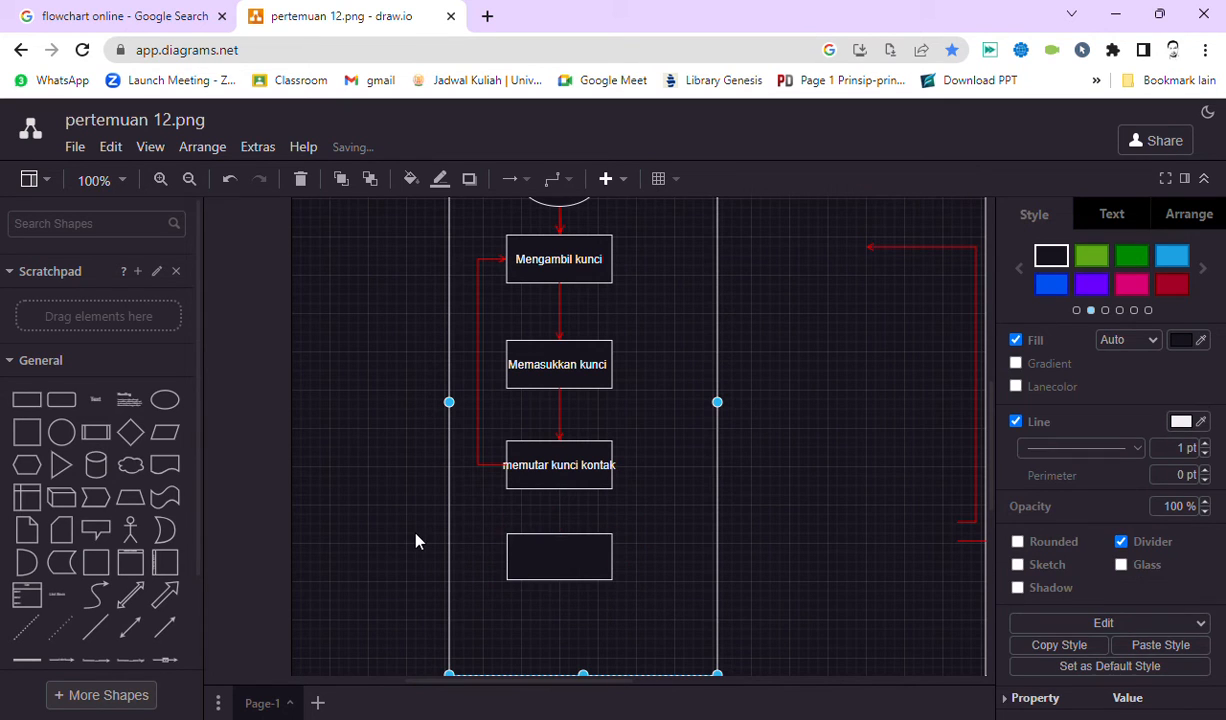
{"action": "left_click", "coordinate": [536, 555]}
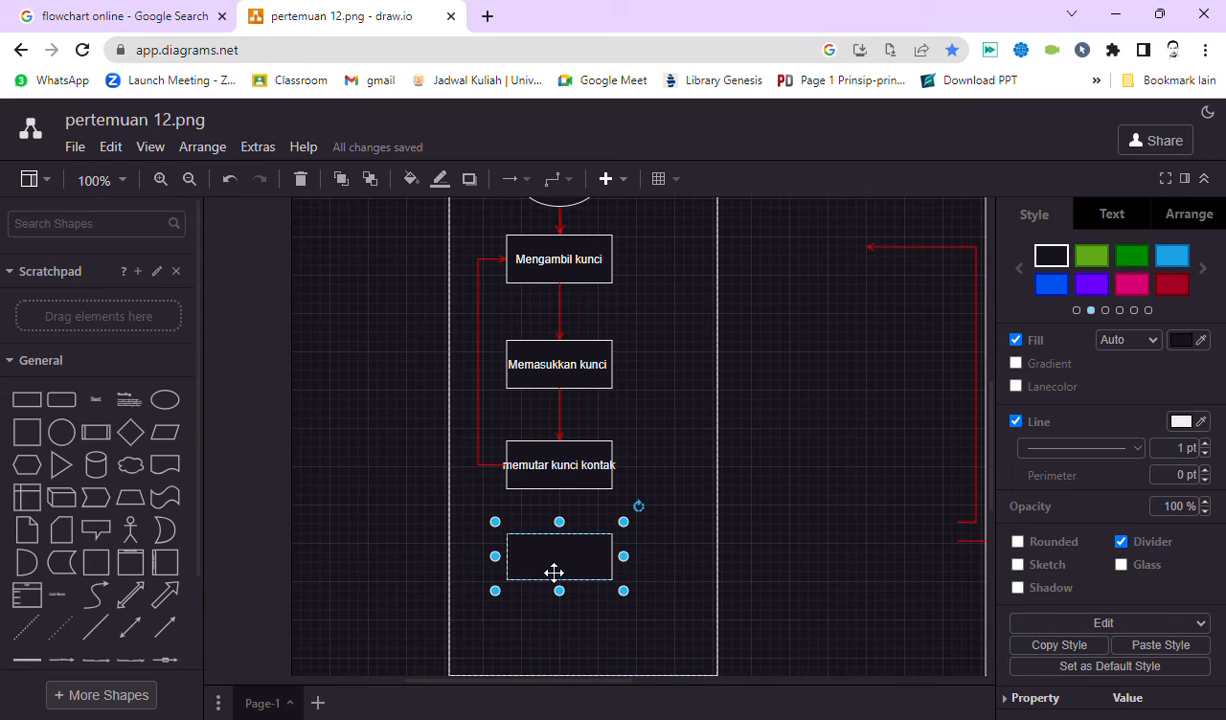
{"action": "key", "text": "Delete"}
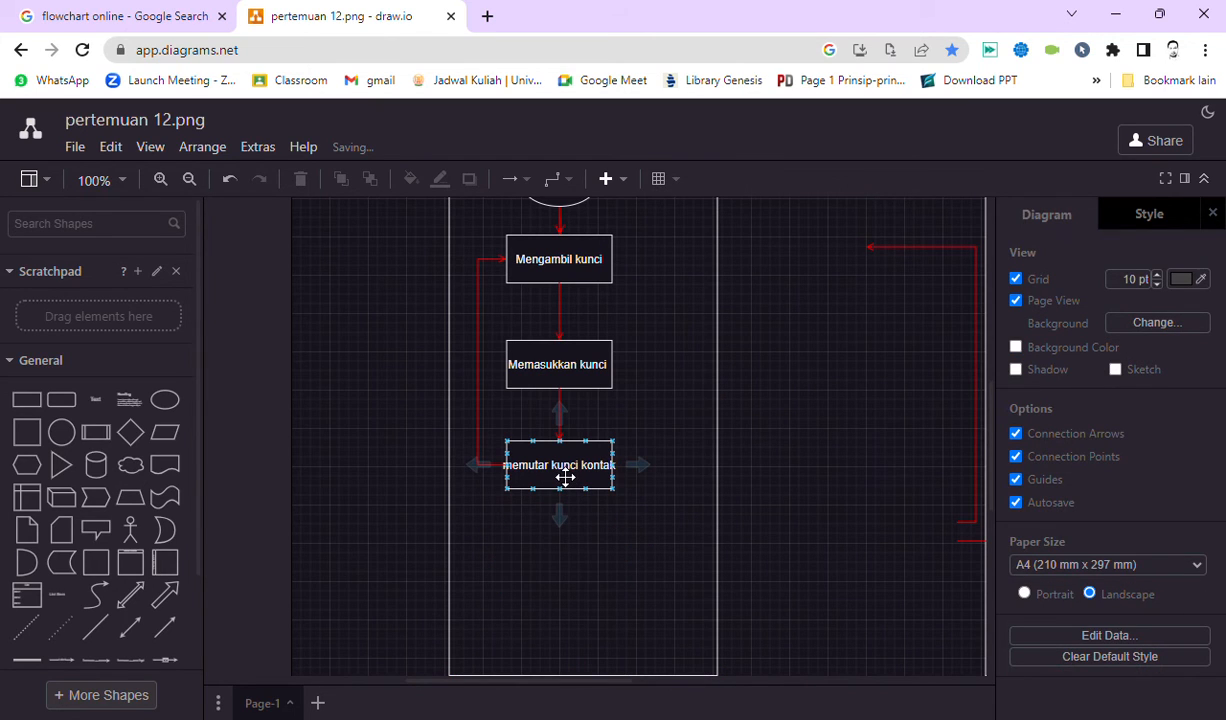
Duplicate the "memutar kunci kontak" activity and place the copy directly below the original.
{"action": "left_click", "coordinate": [565, 477]}
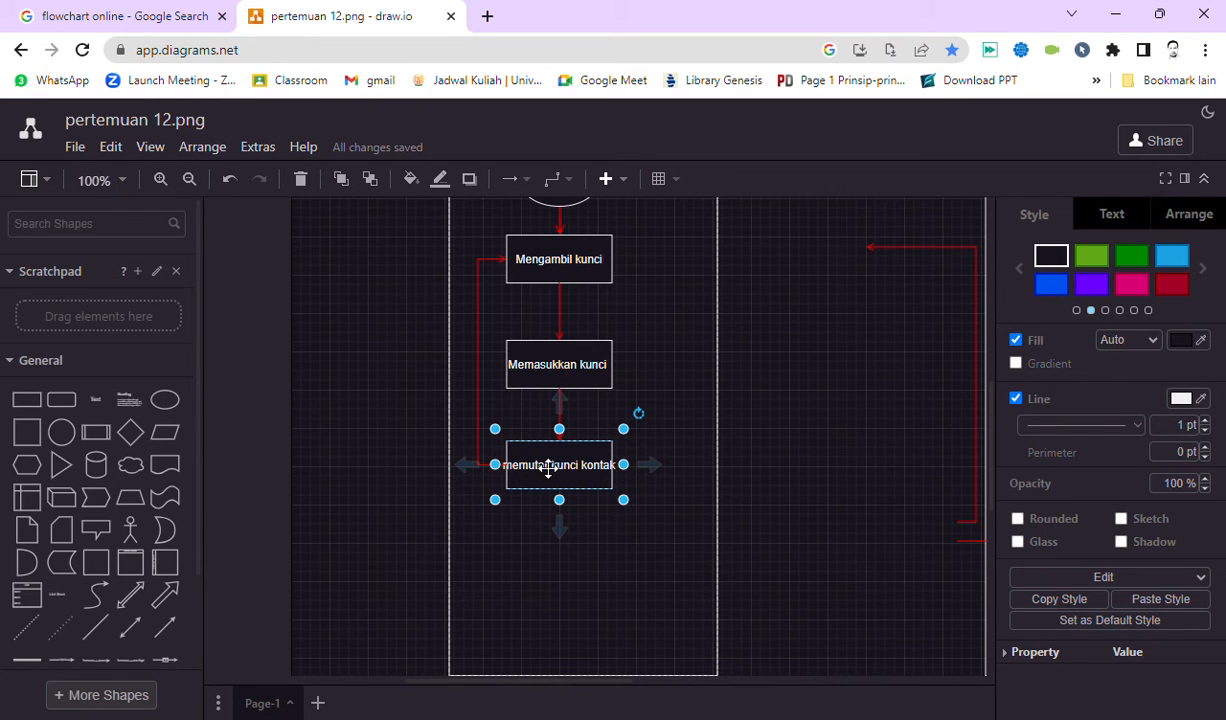
{"action": "left_click", "coordinate": [547, 563]}
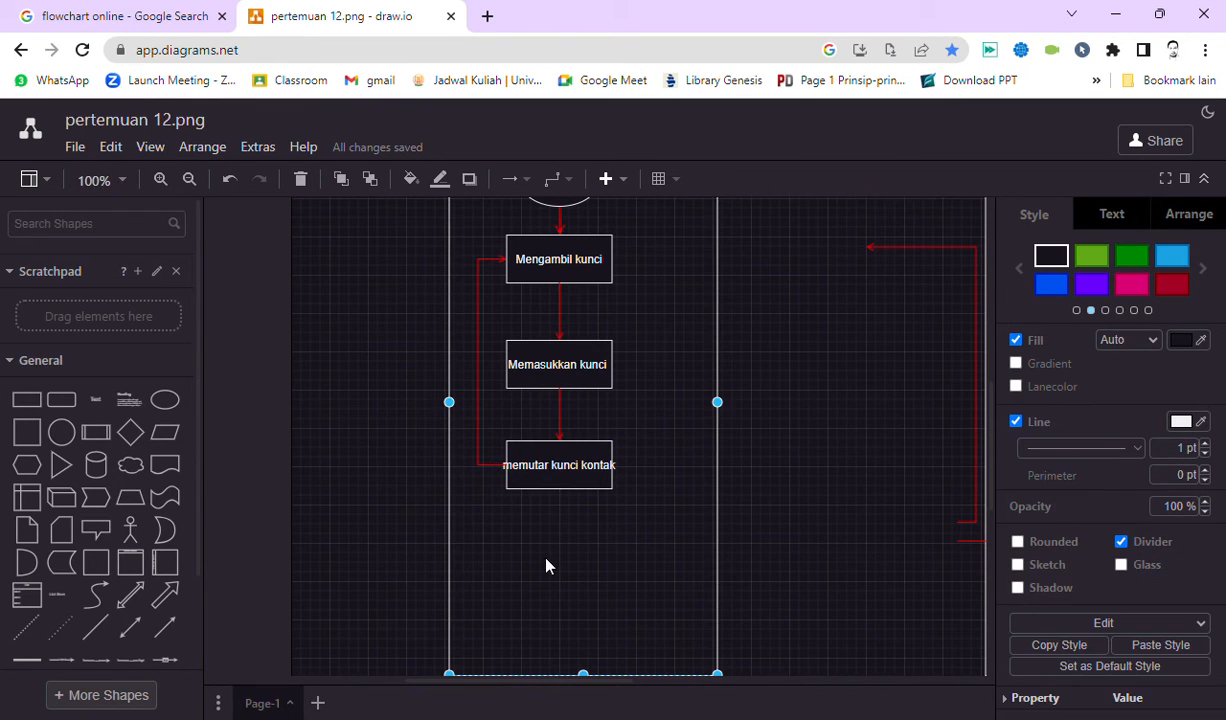
{"action": "key", "text": "ctrl+v"}
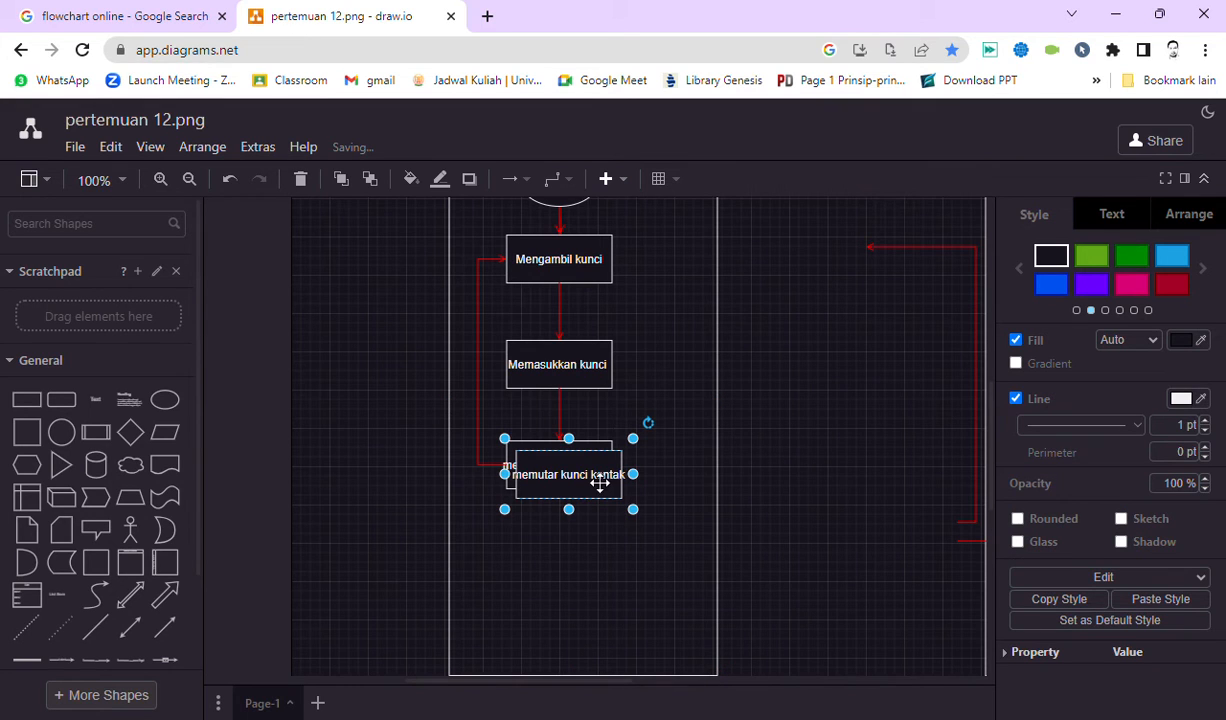
{"action": "left_click_drag", "start_coordinate": [599, 510], "coordinate": [587, 571]}
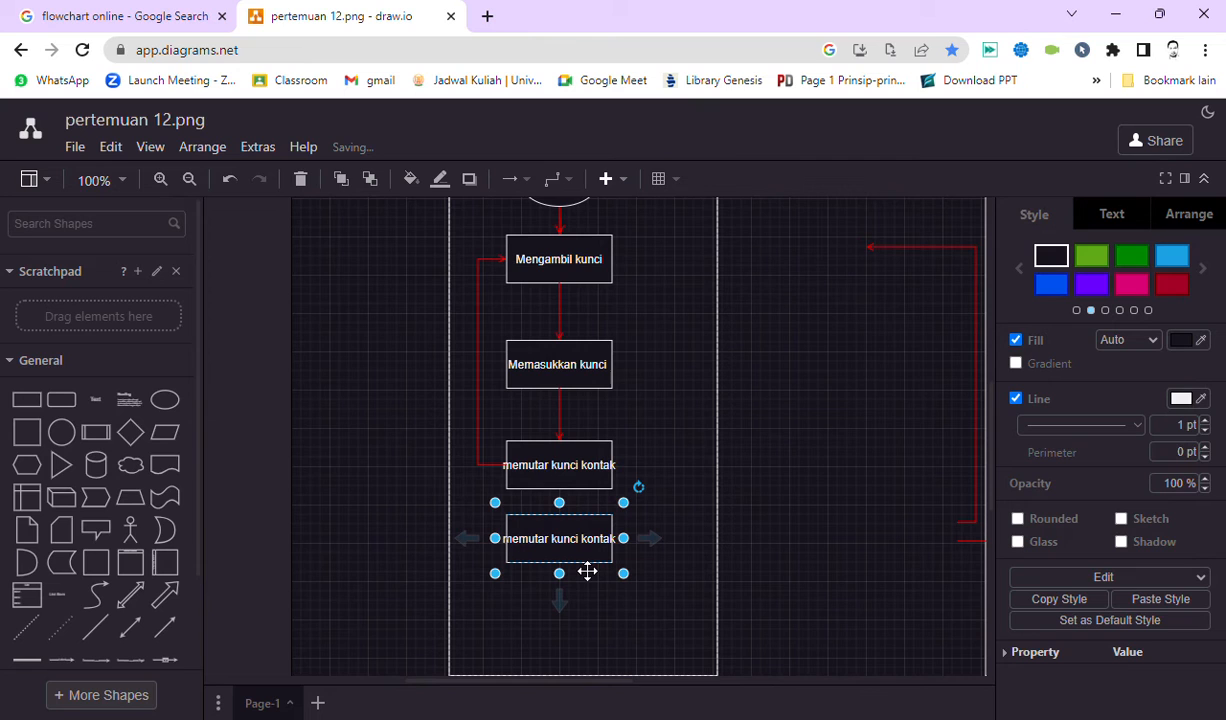
Delete the loop arrow back to "Mengambil kunci" and move the original "memutar kunci kontak" activity up, closer to "Memasukkan kunci".
{"action": "left_click", "coordinate": [478, 380]}
{"action": "key", "text": "Delete"}
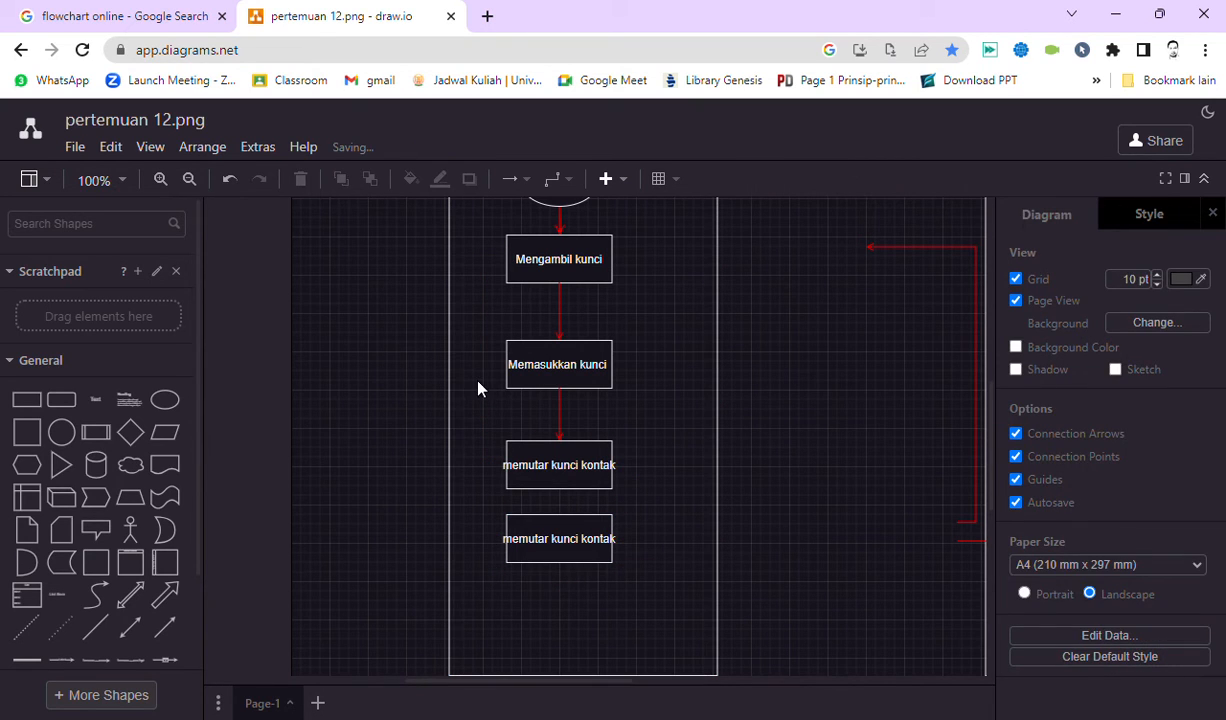
{"action": "left_click", "coordinate": [538, 460]}
{"action": "left_click_drag", "start_coordinate": [538, 460], "coordinate": [528, 438]}
{"action": "left_click", "coordinate": [591, 563]}
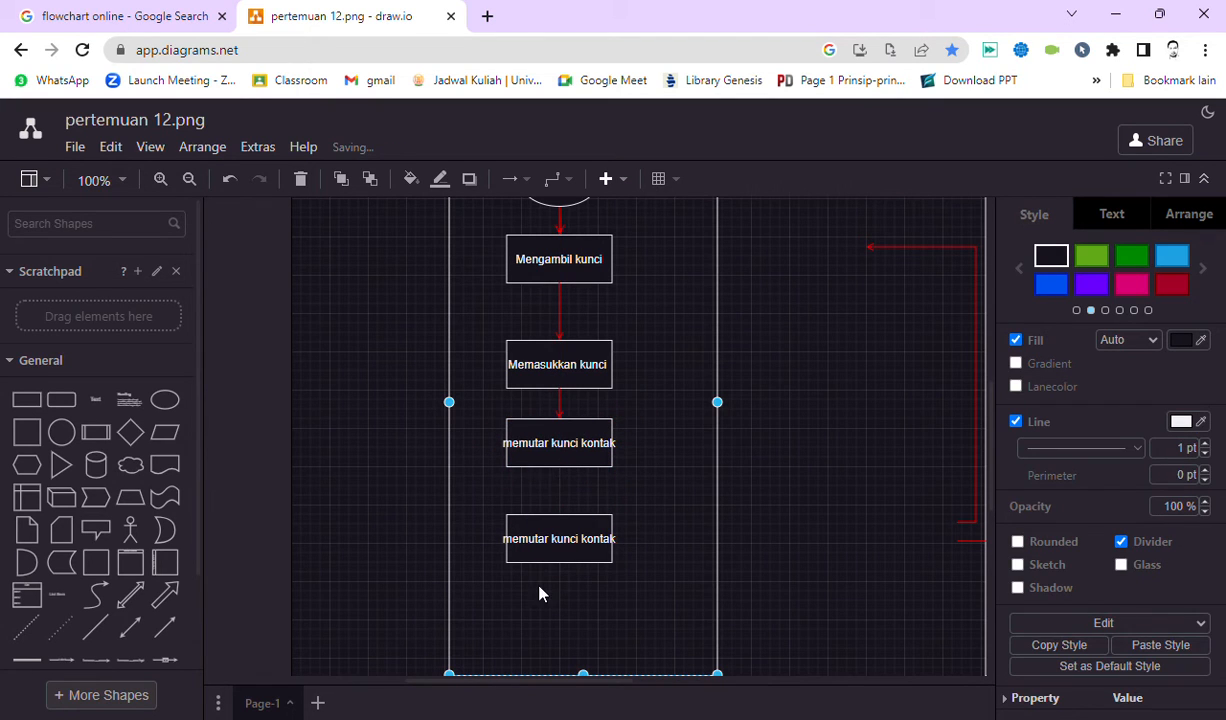
Rename the lower copy of "memutar kunci kontak" as "melihat lampu indikator motor", breaking the text onto a second line before "indikator".
{"action": "double_click", "coordinate": [575, 547]}
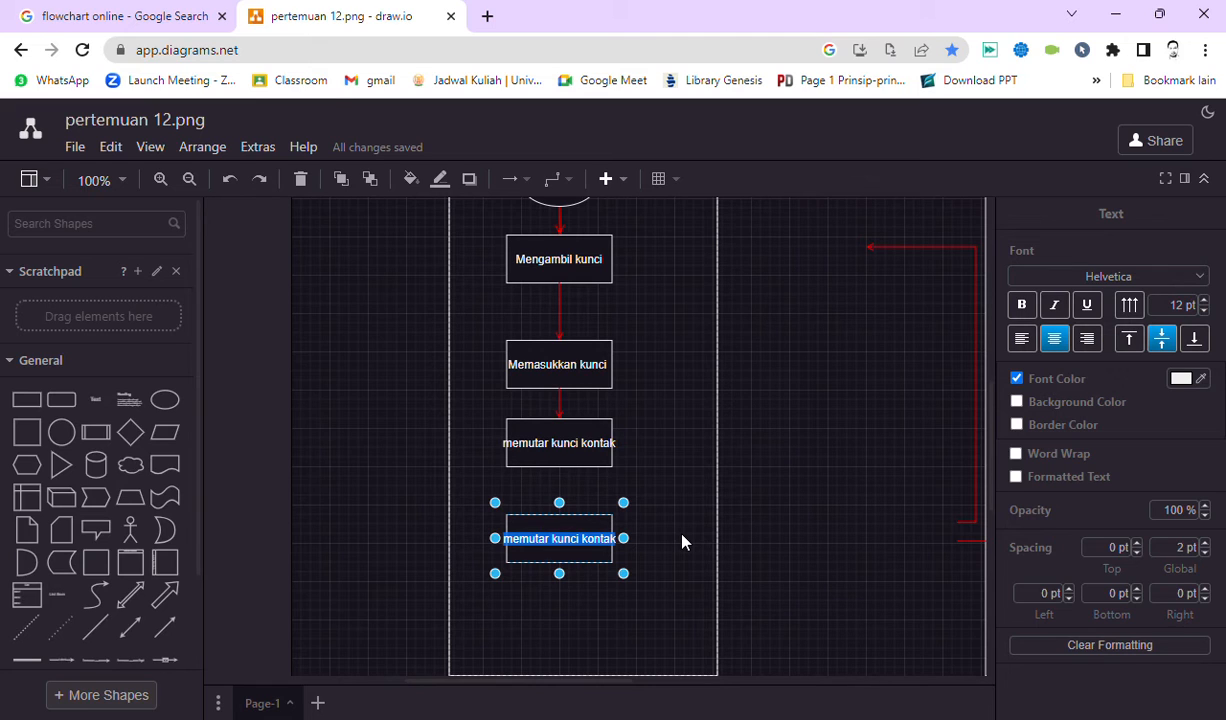
{"action": "type", "text": "melih"}
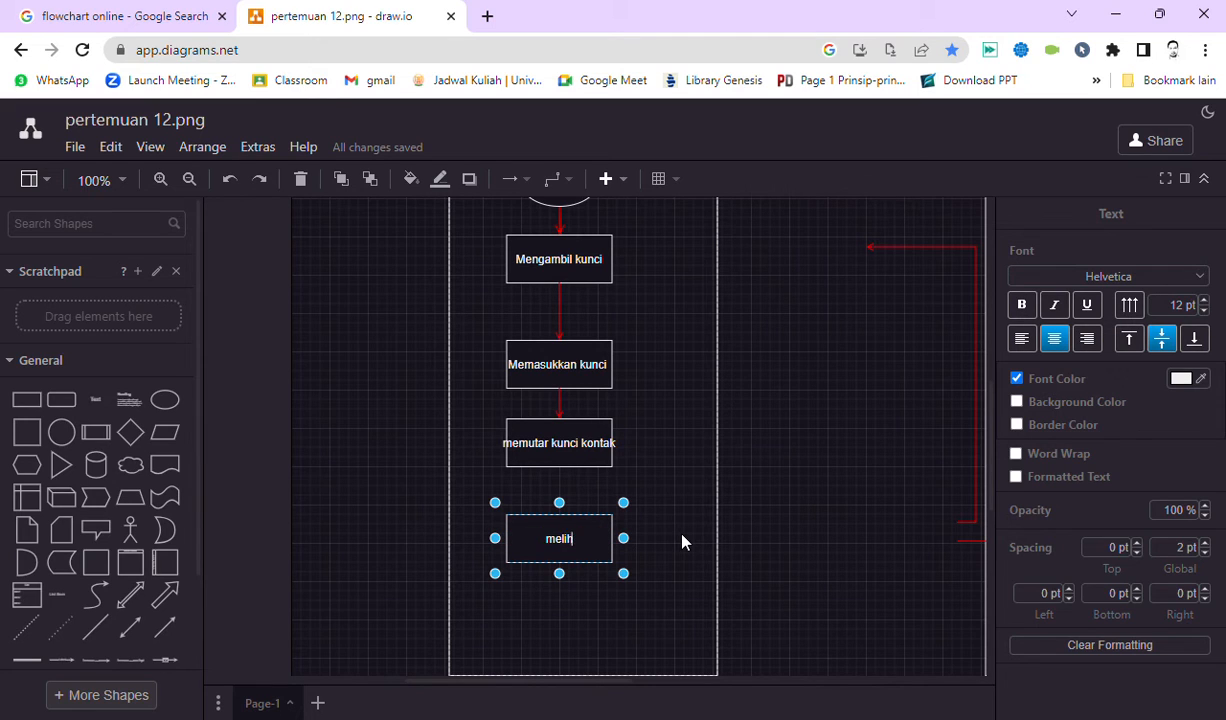
{"action": "type", "text": "at lampu indikator motor"}
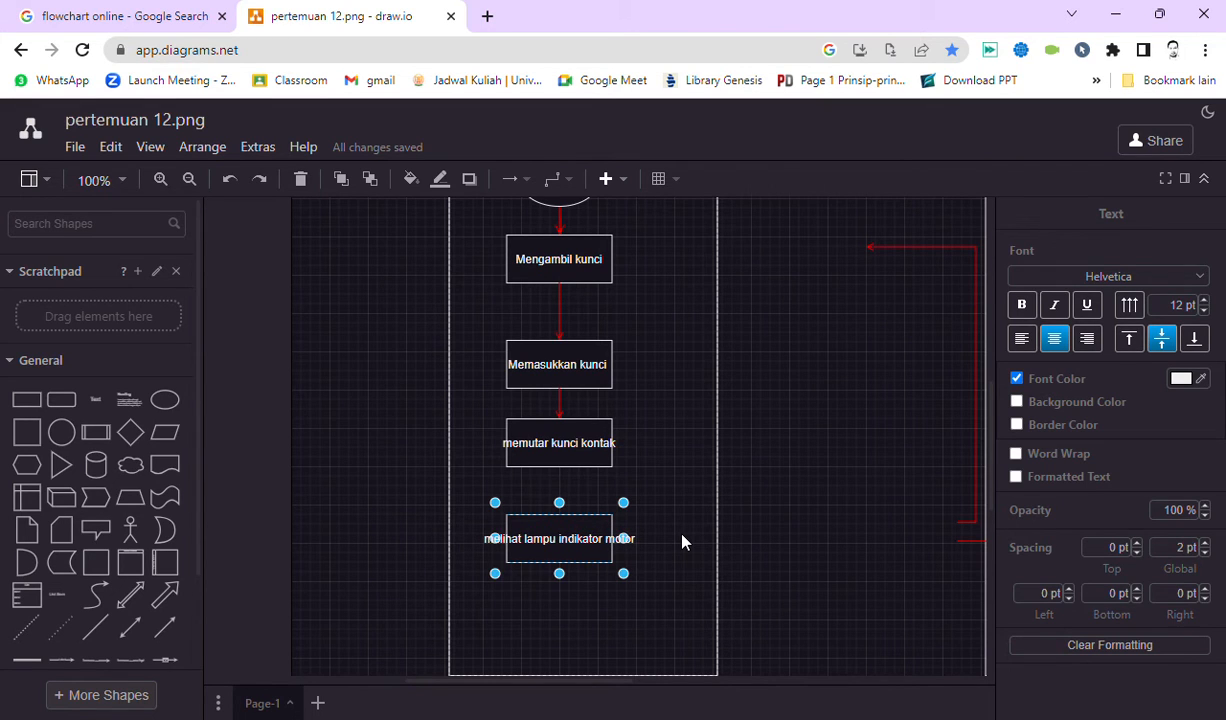
{"action": "left_click", "coordinate": [682, 541]}
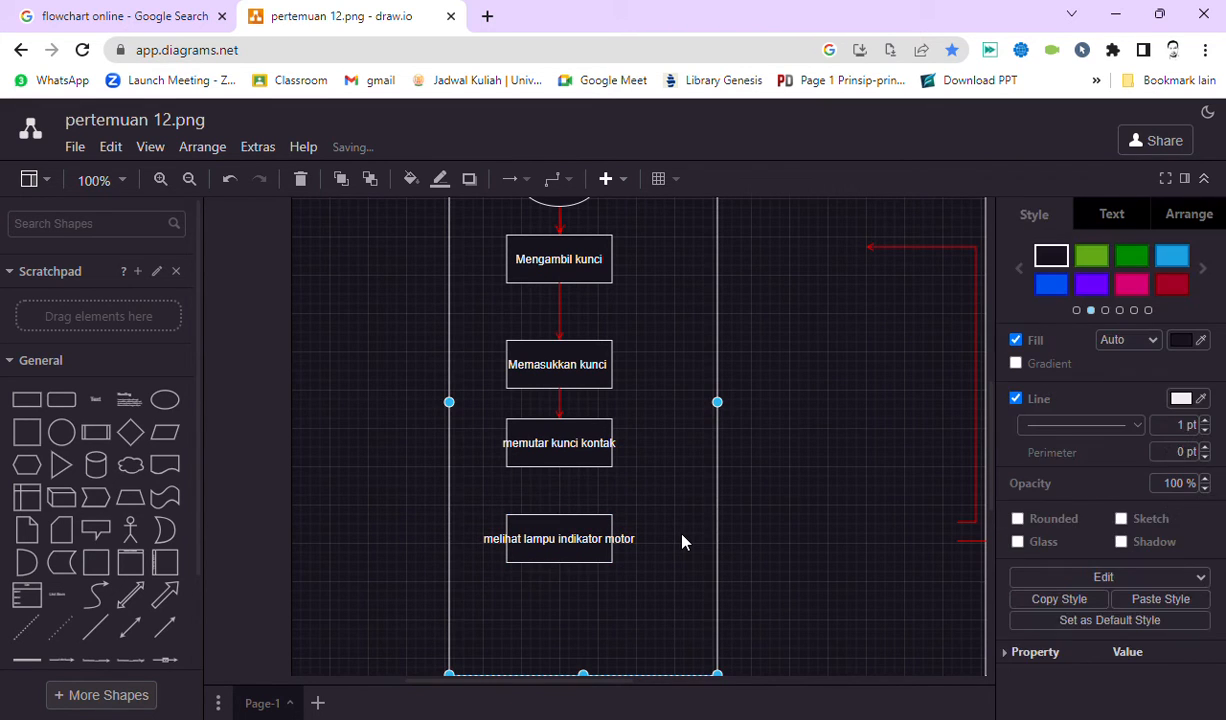
{"action": "double_click", "coordinate": [568, 552]}
{"action": "left_click", "coordinate": [564, 546]}
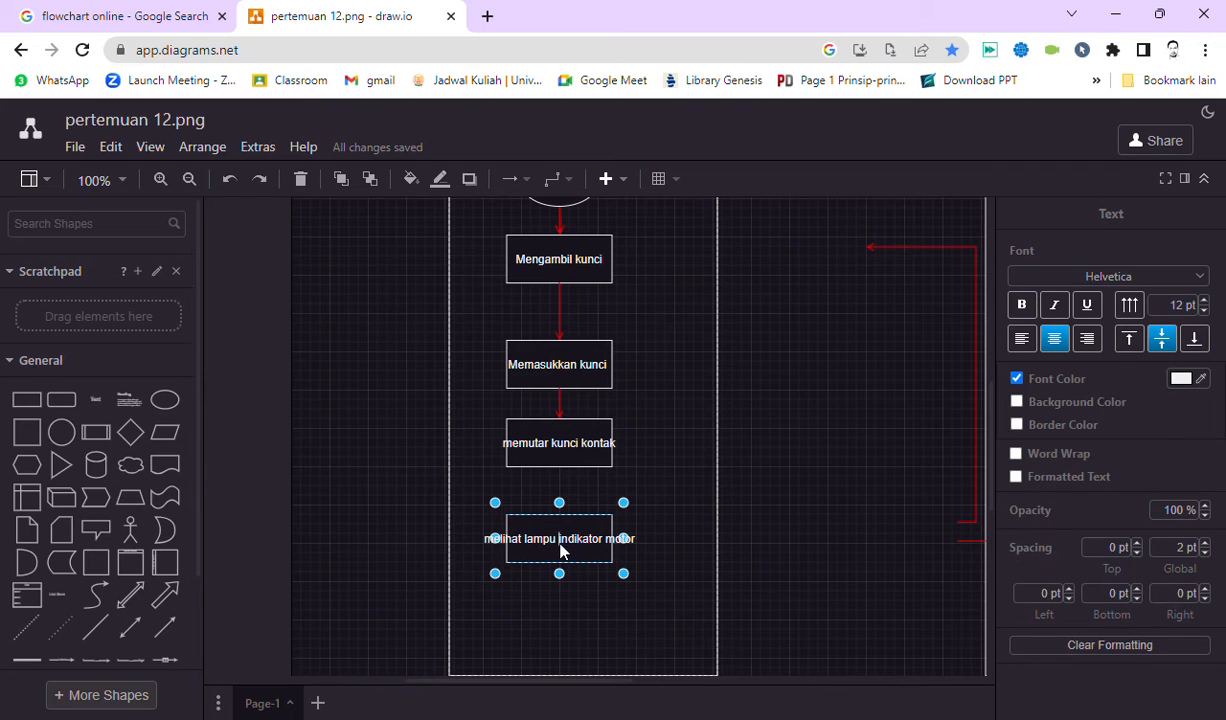
{"action": "left_click", "coordinate": [681, 545]}
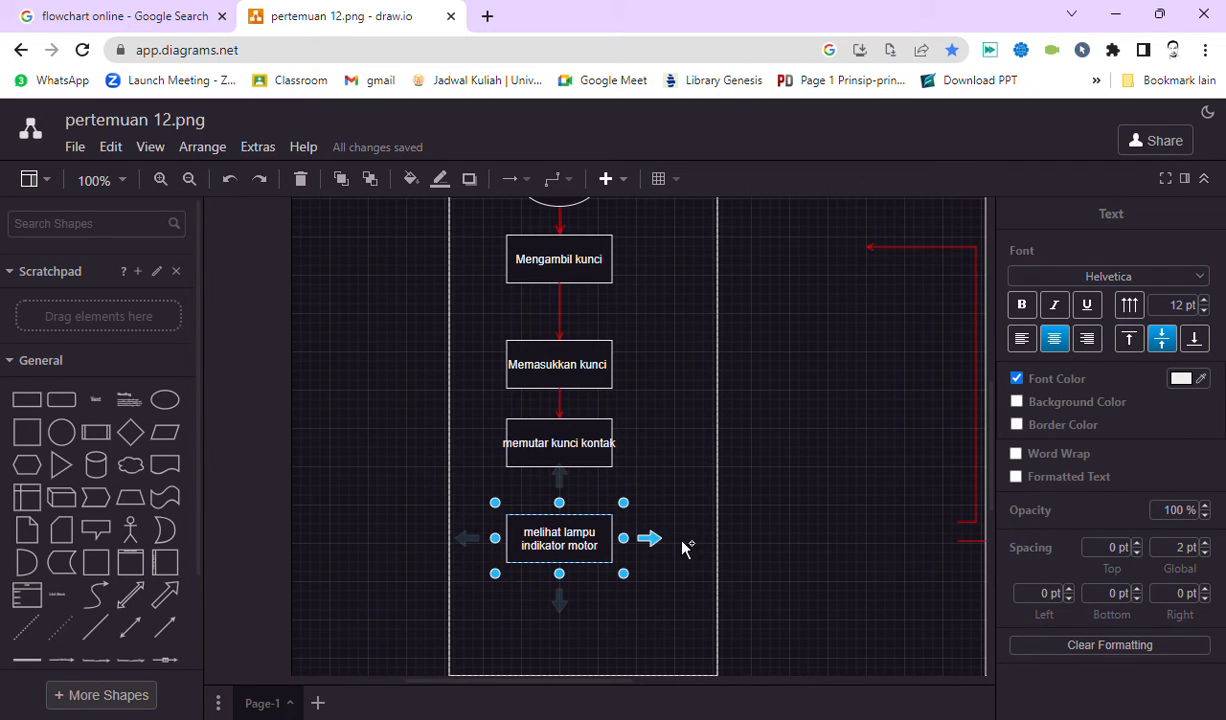
{"action": "left_click", "coordinate": [660, 620]}
Connect the "memutar kunci kontak" activity to "melihat lampu indikator motor" below it with an arrow.
{"action": "mouse_move", "coordinate": [577, 443]}
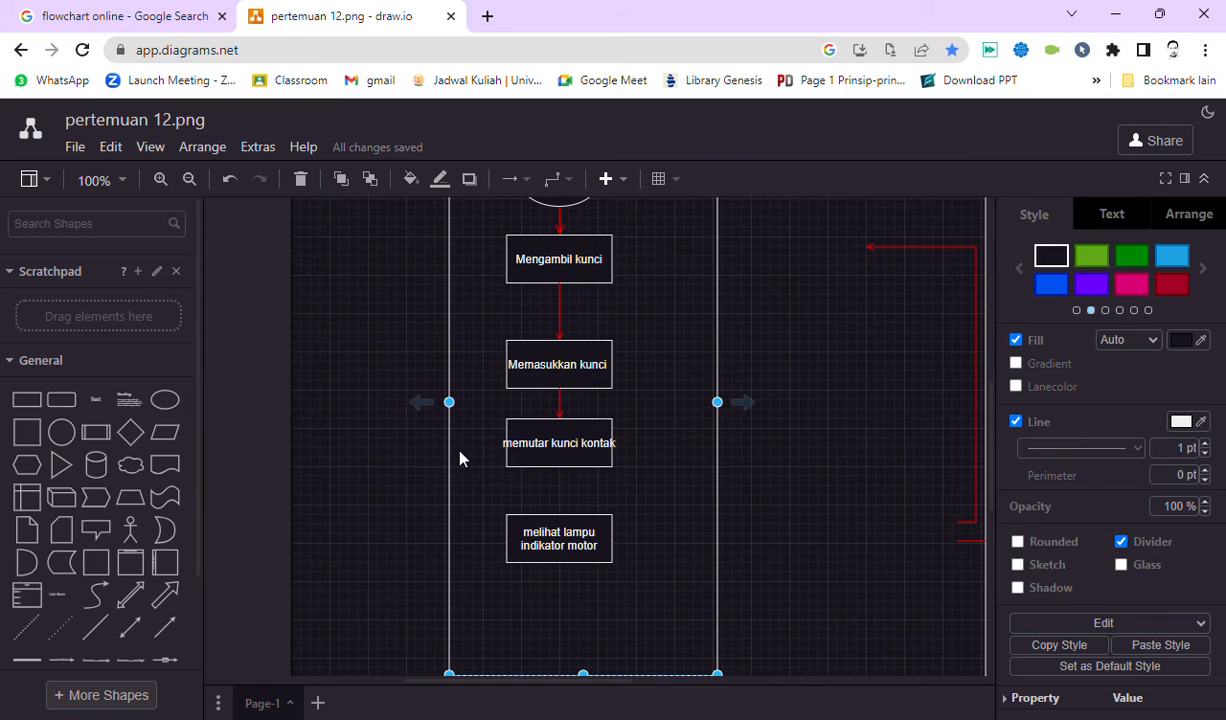
{"action": "left_click", "coordinate": [579, 450]}
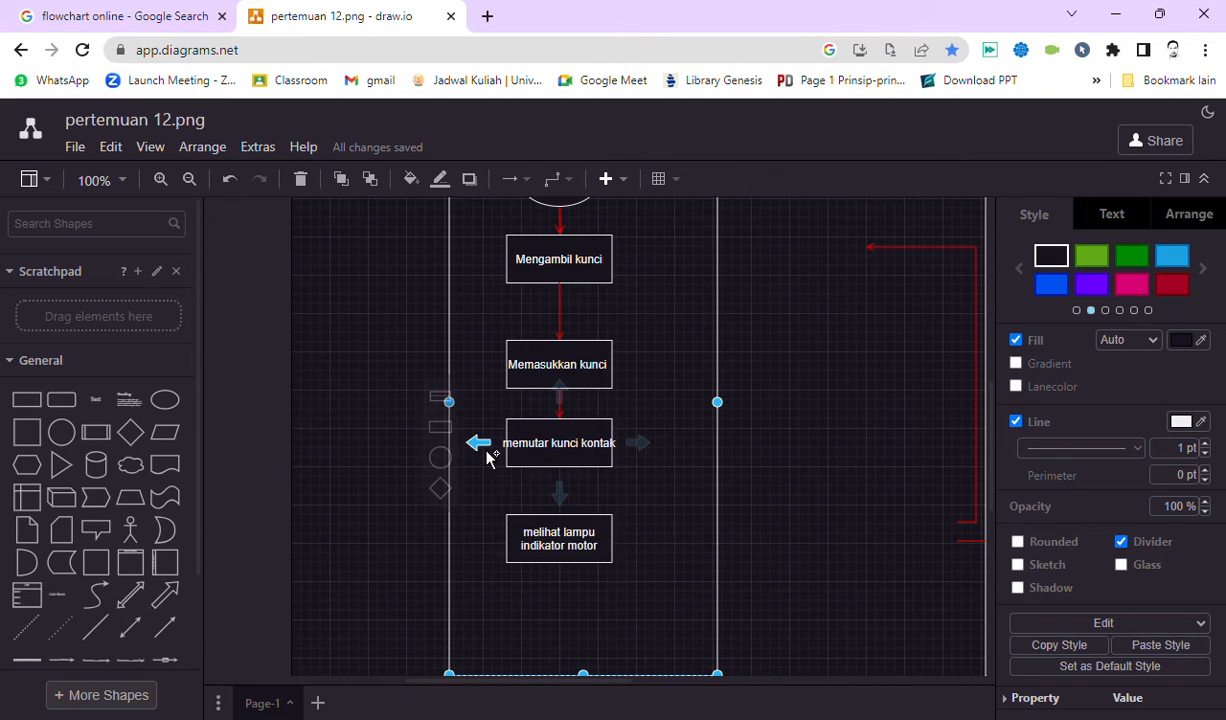
{"action": "left_click", "coordinate": [662, 457]}
{"action": "left_click", "coordinate": [570, 452]}
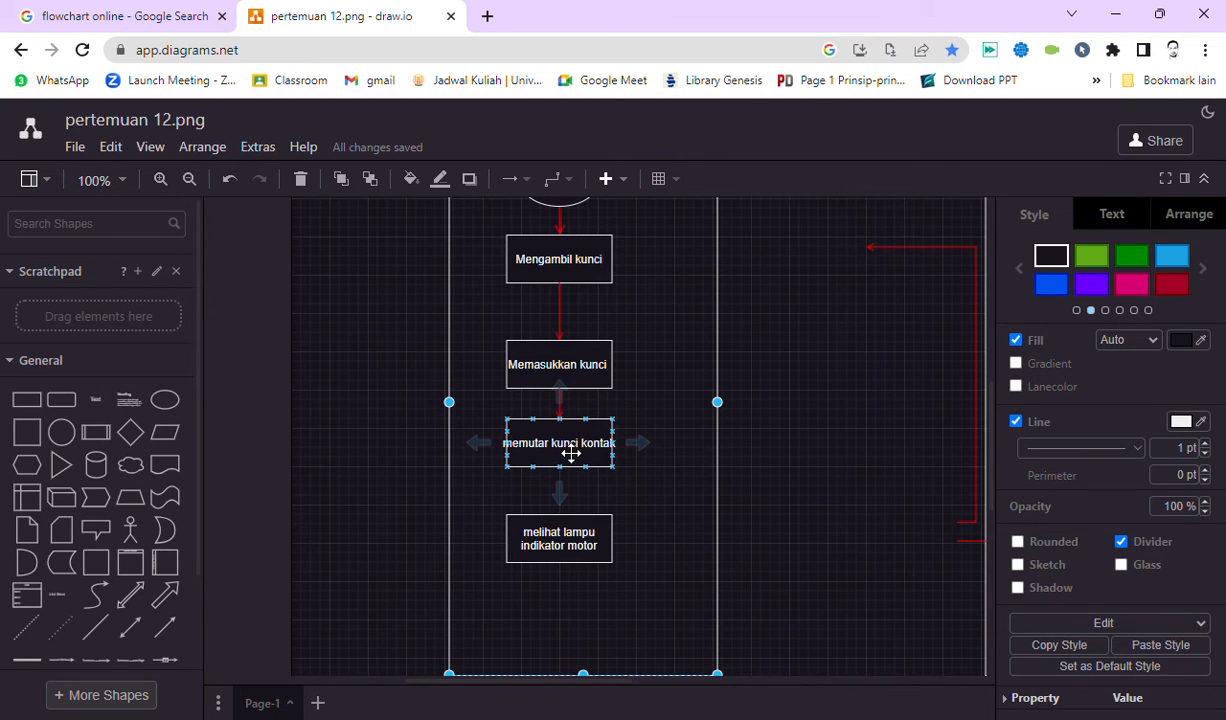
{"action": "left_click", "coordinate": [569, 484]}
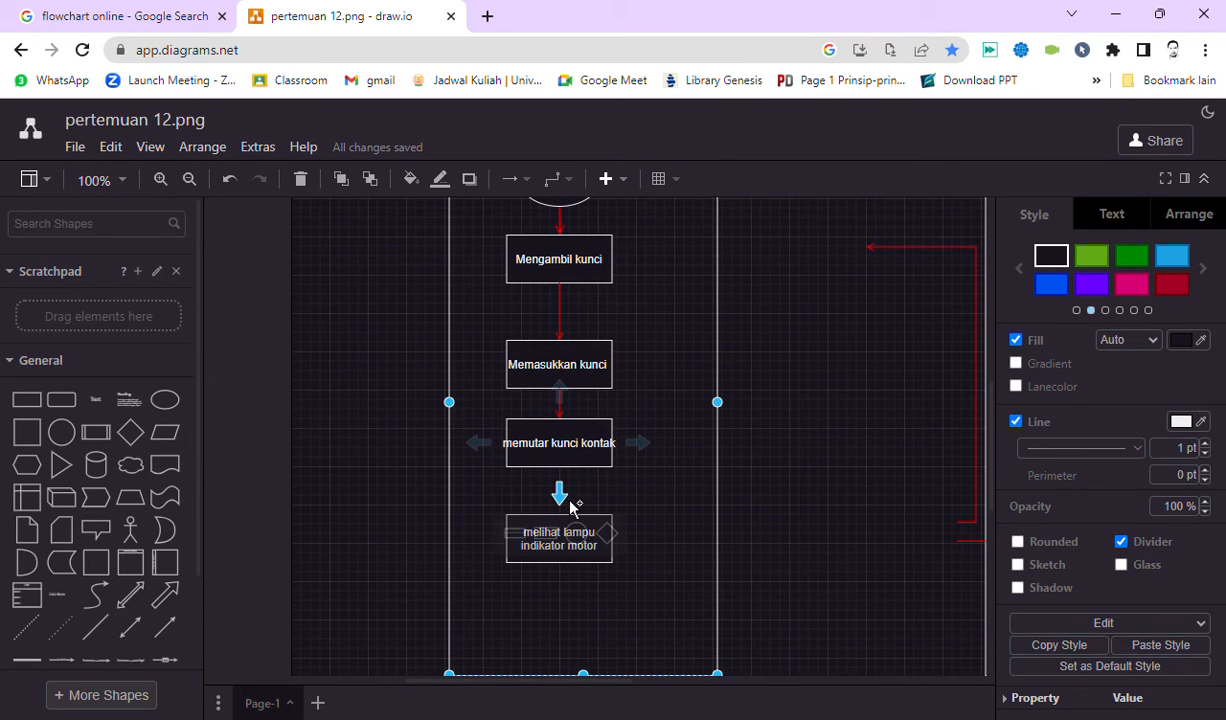
{"action": "left_click", "coordinate": [560, 494]}
{"action": "left_click", "coordinate": [532, 588]}
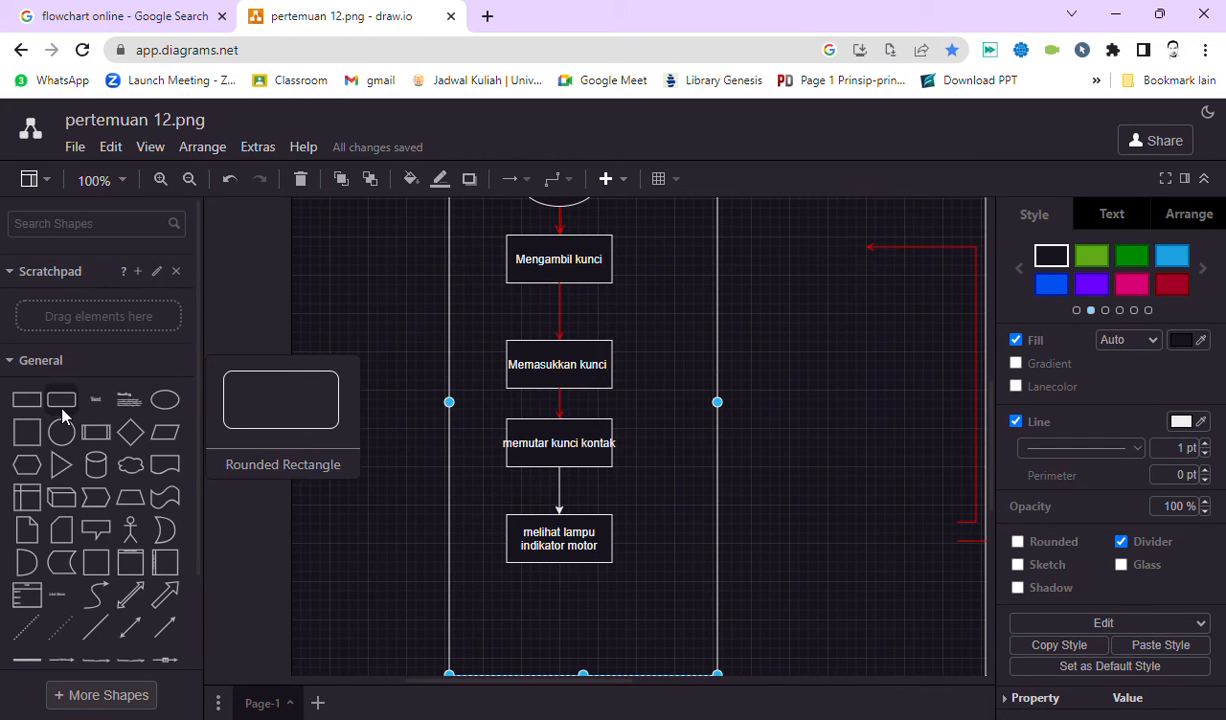
{"action": "left_click_drag", "start_coordinate": [62, 412], "coordinate": [512, 606]}
{"action": "key", "text": "Delete"}
{"action": "key", "text": "Delete"}
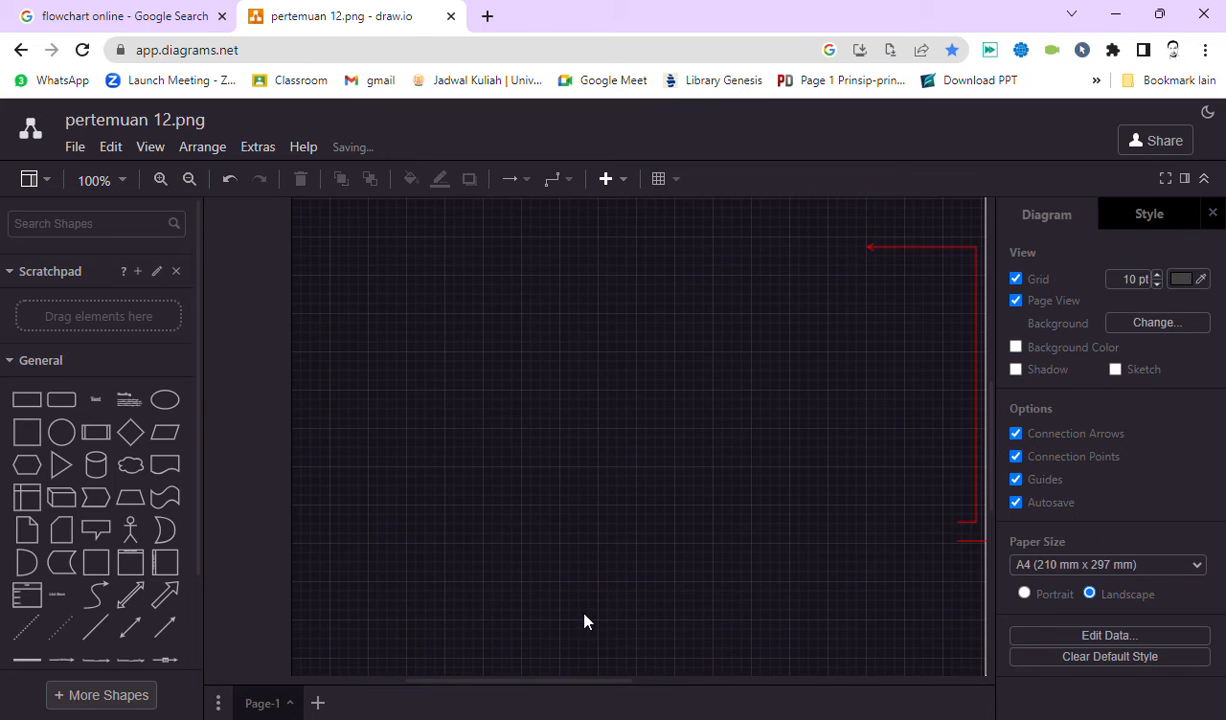
{"action": "scroll", "coordinate": [576, 512], "scroll_direction": "up", "scroll_amount": 4}
{"action": "key", "text": "ctrl+z"}
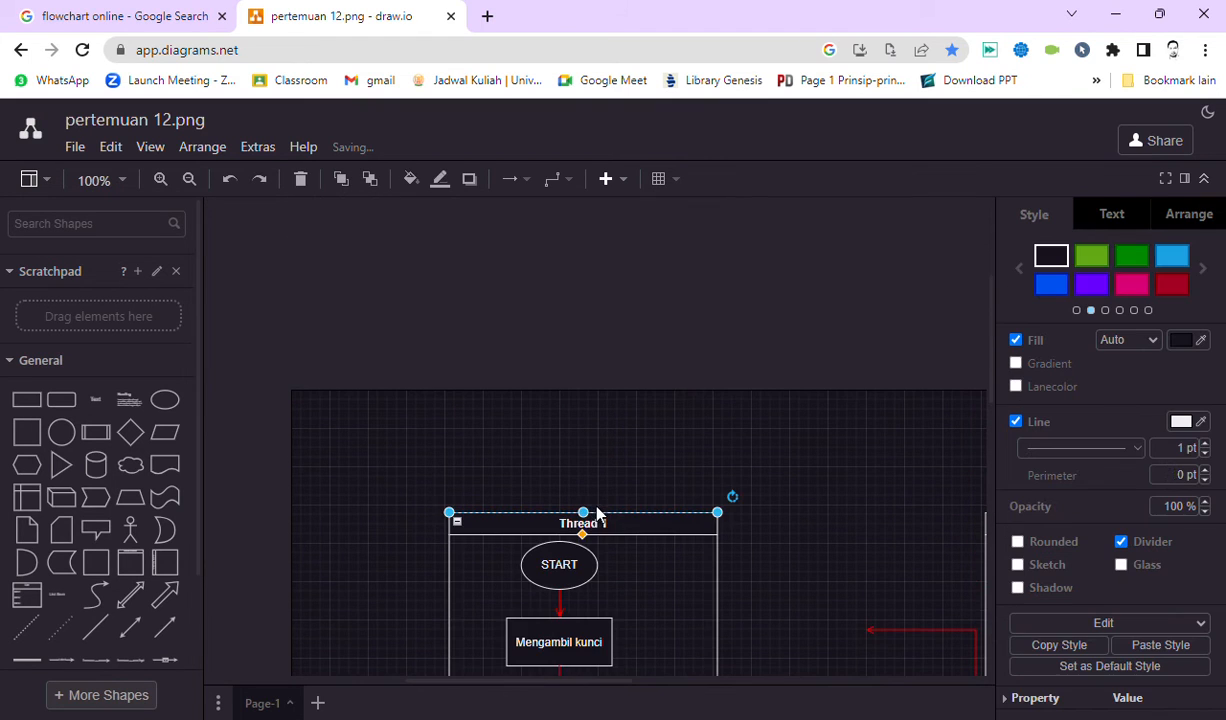
{"action": "scroll", "coordinate": [610, 528], "scroll_direction": "down", "scroll_amount": 5}
{"action": "scroll", "coordinate": [610, 515], "scroll_direction": "up", "scroll_amount": 2}
{"action": "left_click", "coordinate": [586, 520]}
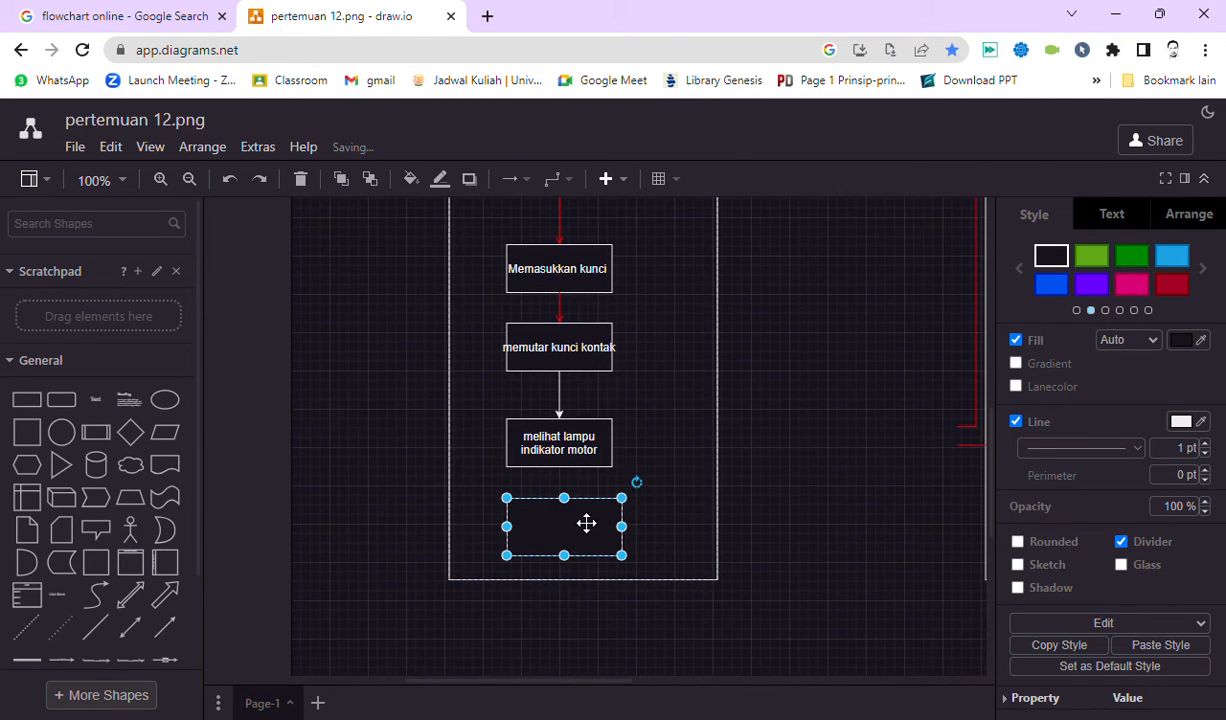
{"action": "key", "text": "Delete"}
Duplicate the "melihat lampu indikator motor" activity and place the copy directly below the original.
{"action": "left_click", "coordinate": [588, 460]}
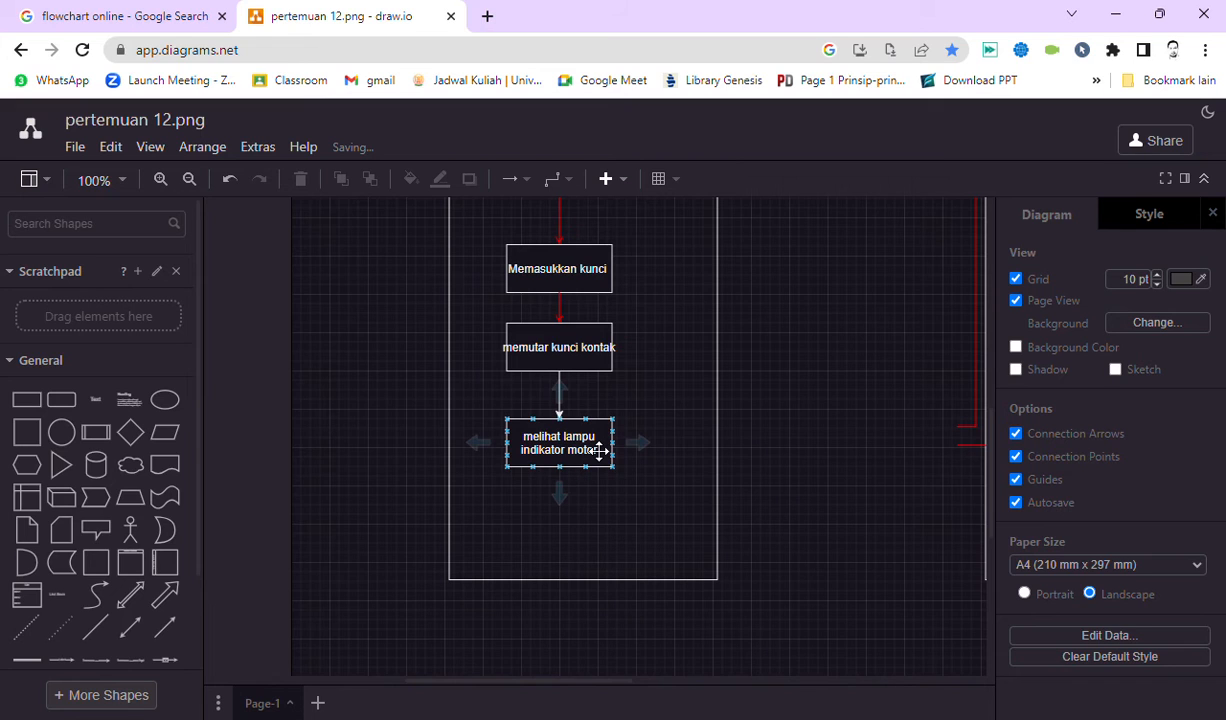
{"action": "left_click", "coordinate": [598, 451]}
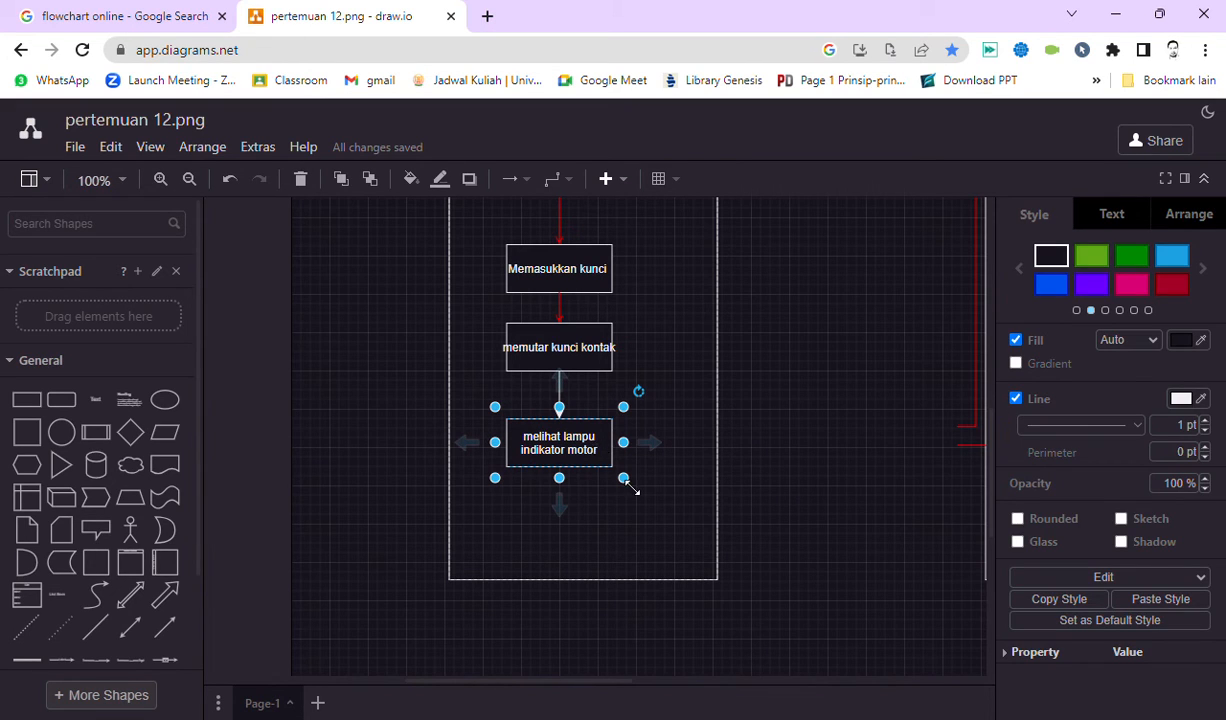
{"action": "left_click_drag", "start_coordinate": [600, 462], "coordinate": [583, 512]}
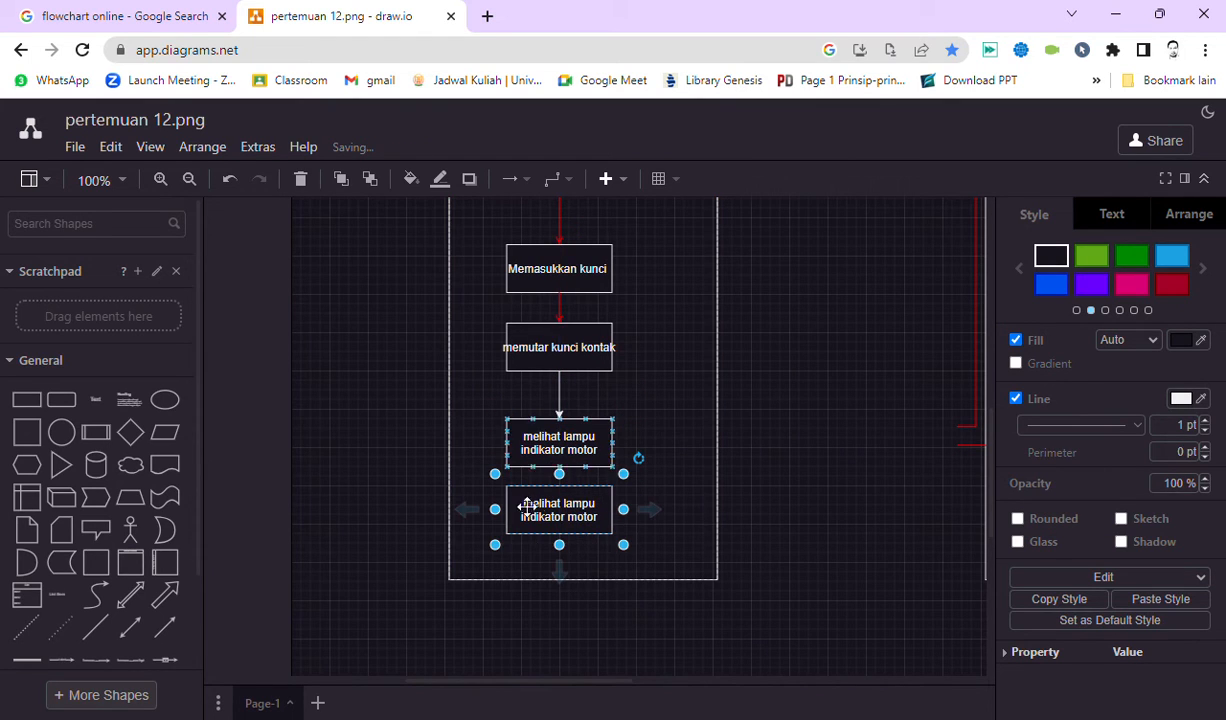
Rename the lower copy of "melihat lampu indikator motor" as "Melakukan Engine starter", with "starter" on a second line.
{"action": "double_click", "coordinate": [580, 533]}
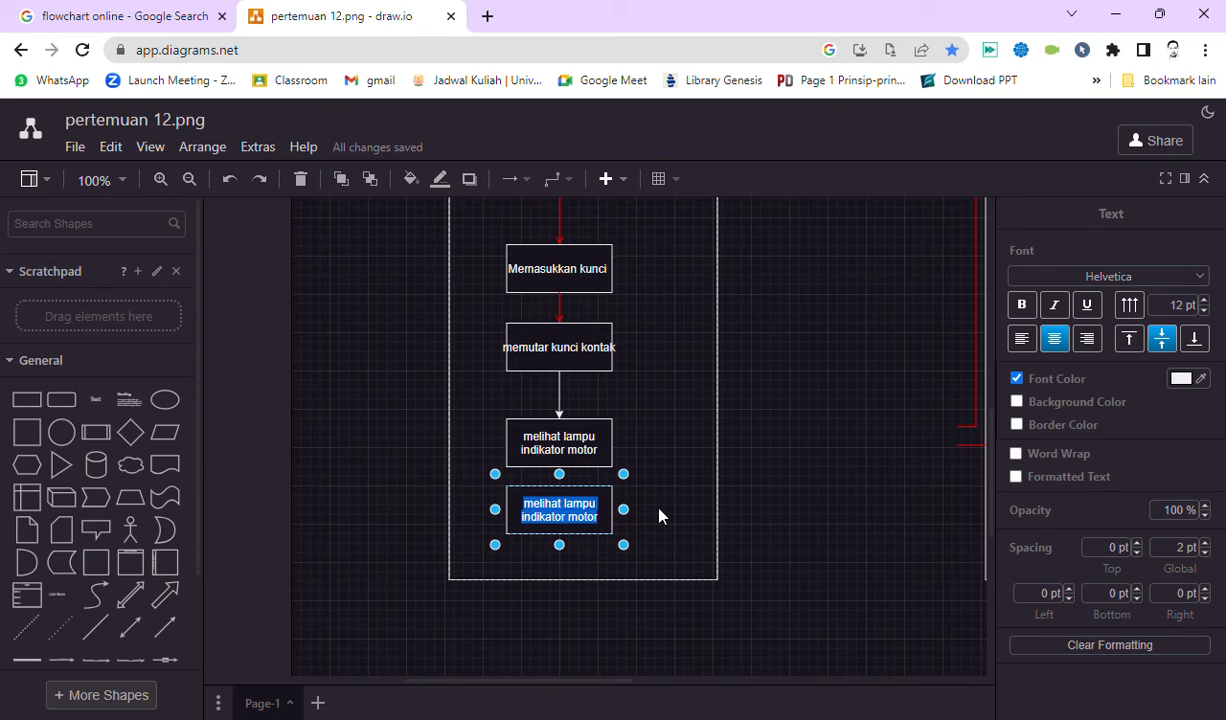
{"action": "type", "text": "Melakukan"}
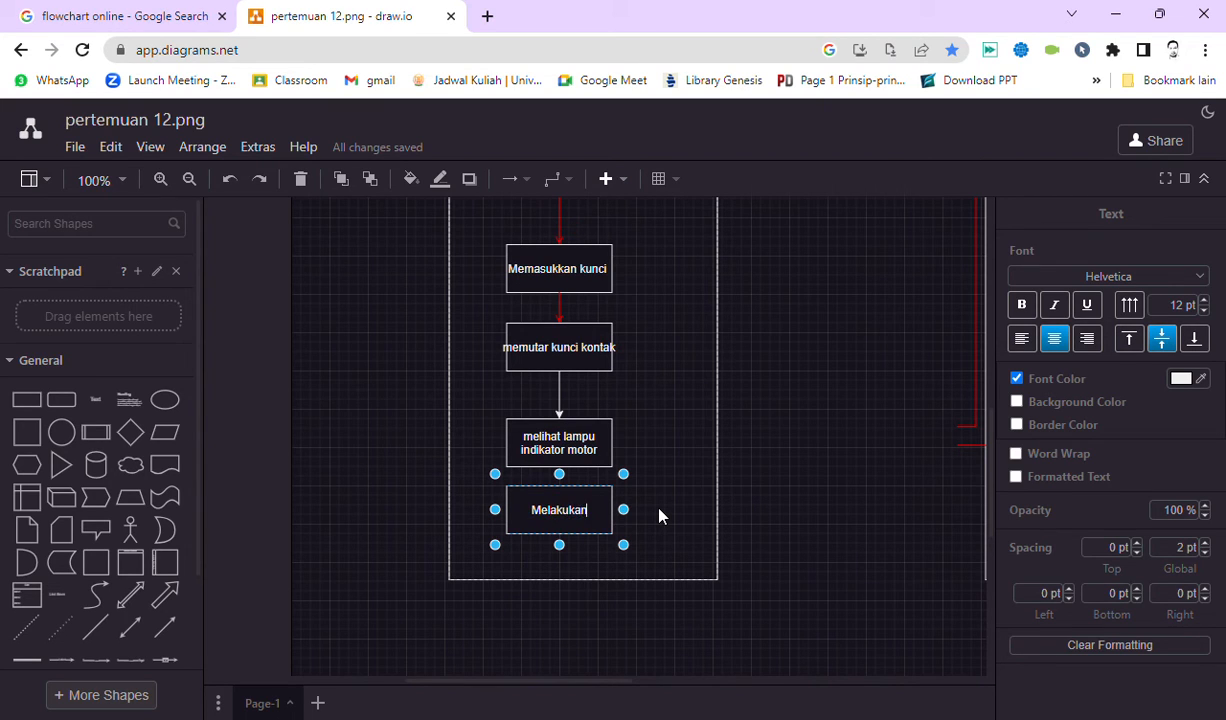
{"action": "type", "text": " Engine starter"}
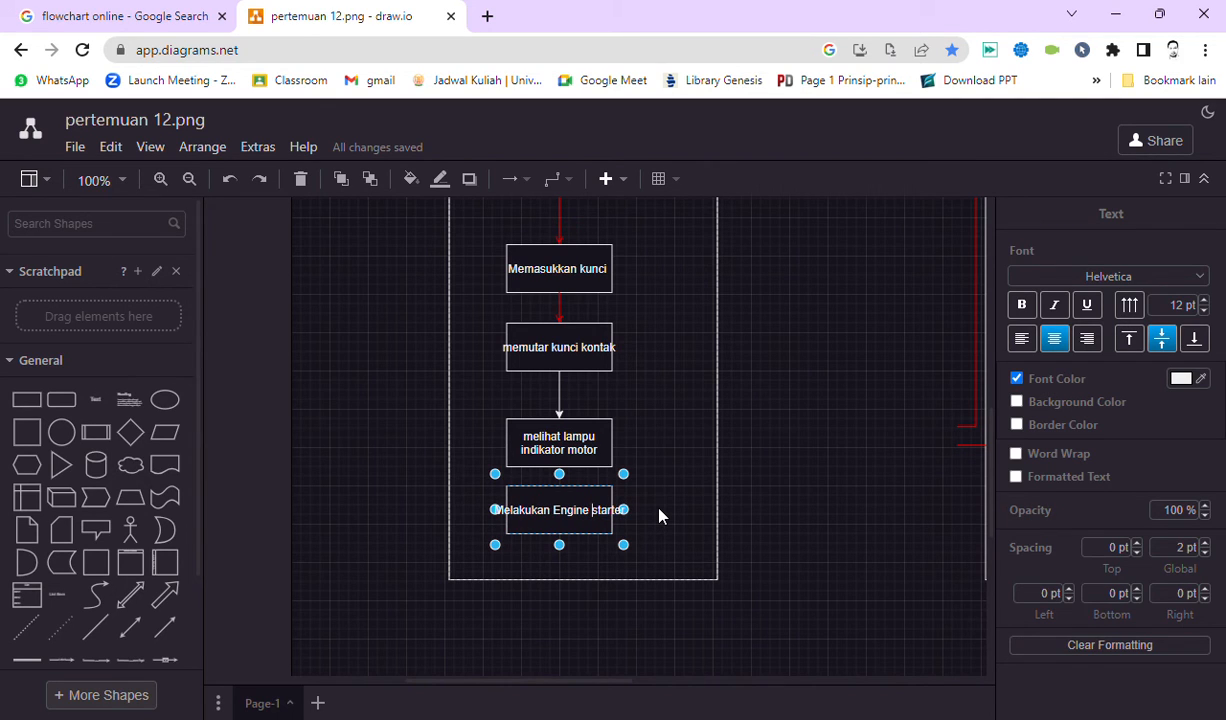
{"action": "key", "text": "Return"}
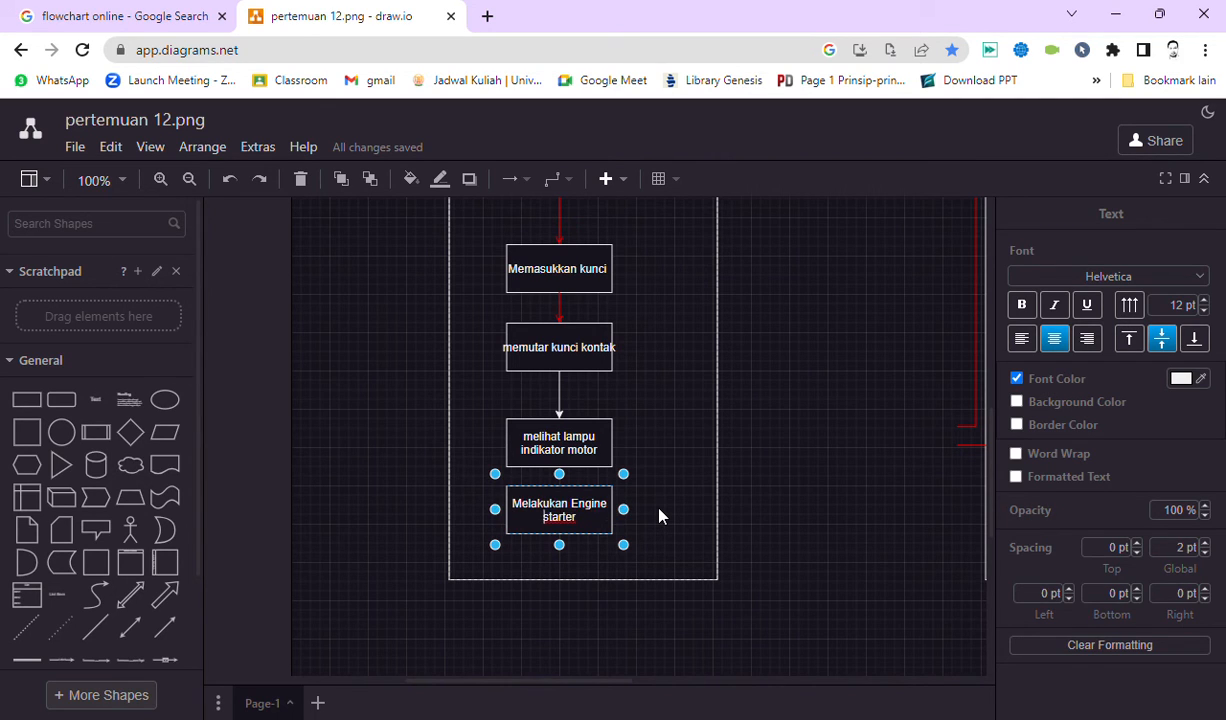
{"action": "left_click", "coordinate": [818, 456]}
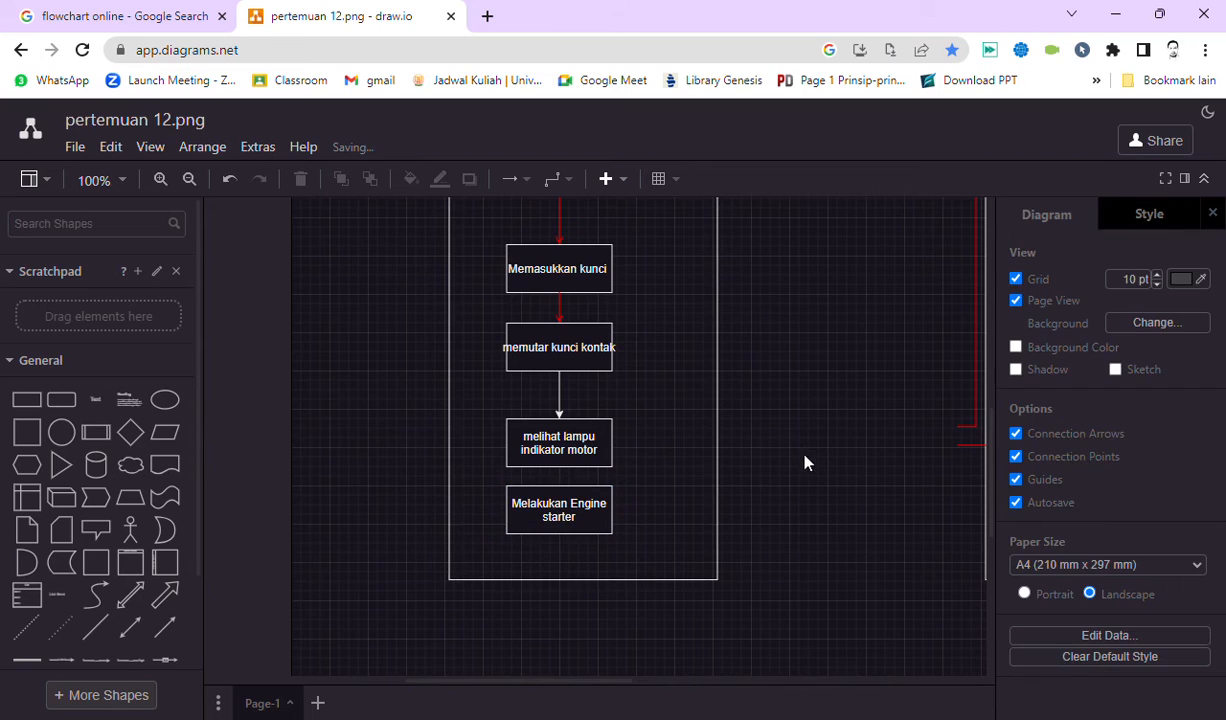
Move the "Melakukan Engine starter" activity further down and connect "melihat lampu indikator motor" to it with an arrow.
{"action": "left_click", "coordinate": [581, 443]}
{"action": "left_click", "coordinate": [583, 506]}
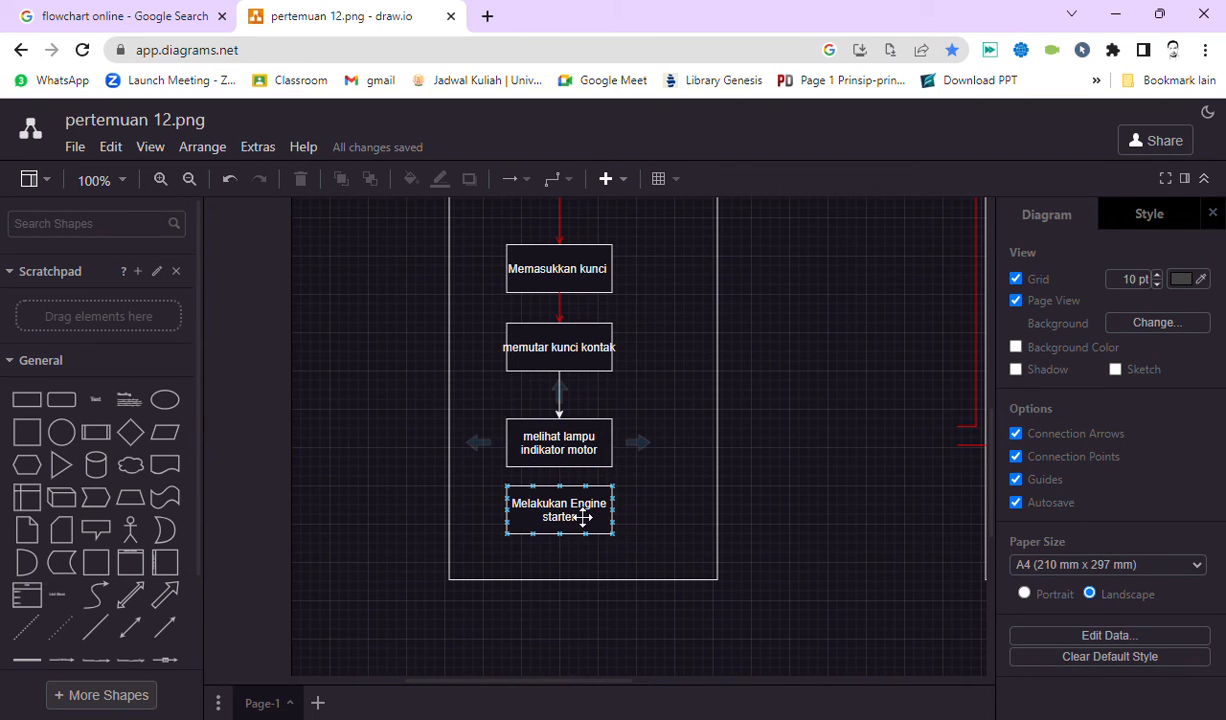
{"action": "left_click", "coordinate": [537, 441]}
{"action": "left_click", "coordinate": [868, 614]}
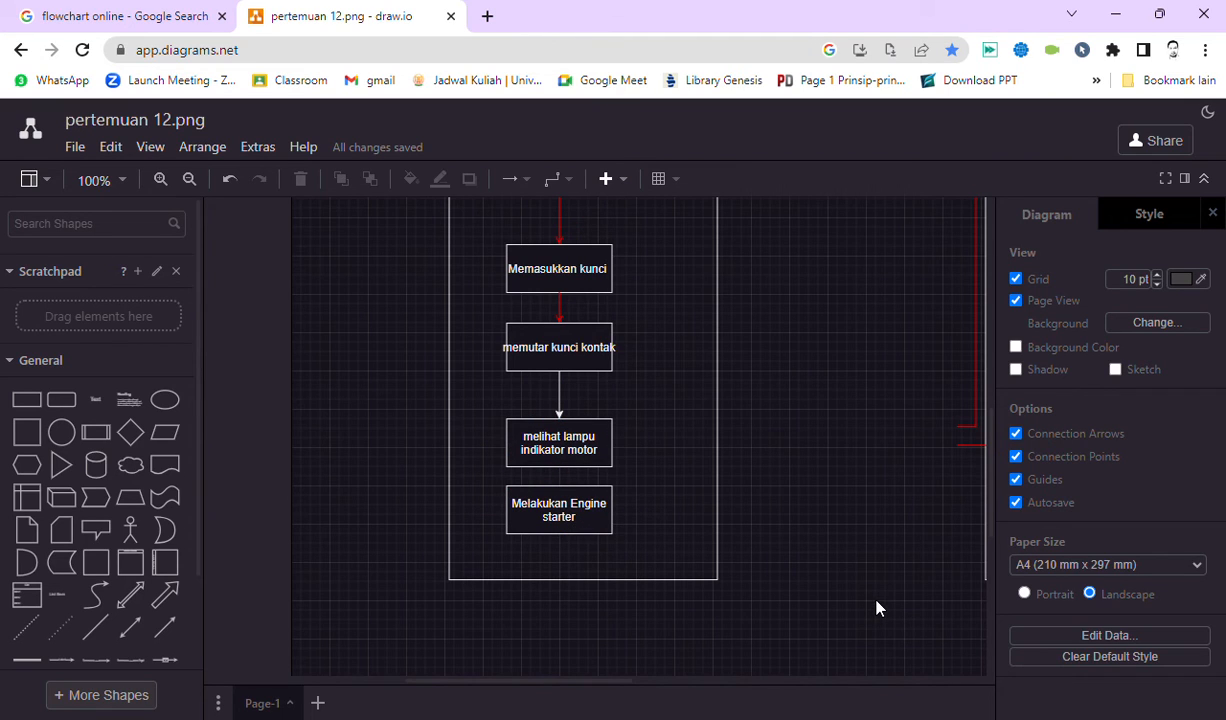
{"action": "left_click", "coordinate": [598, 460]}
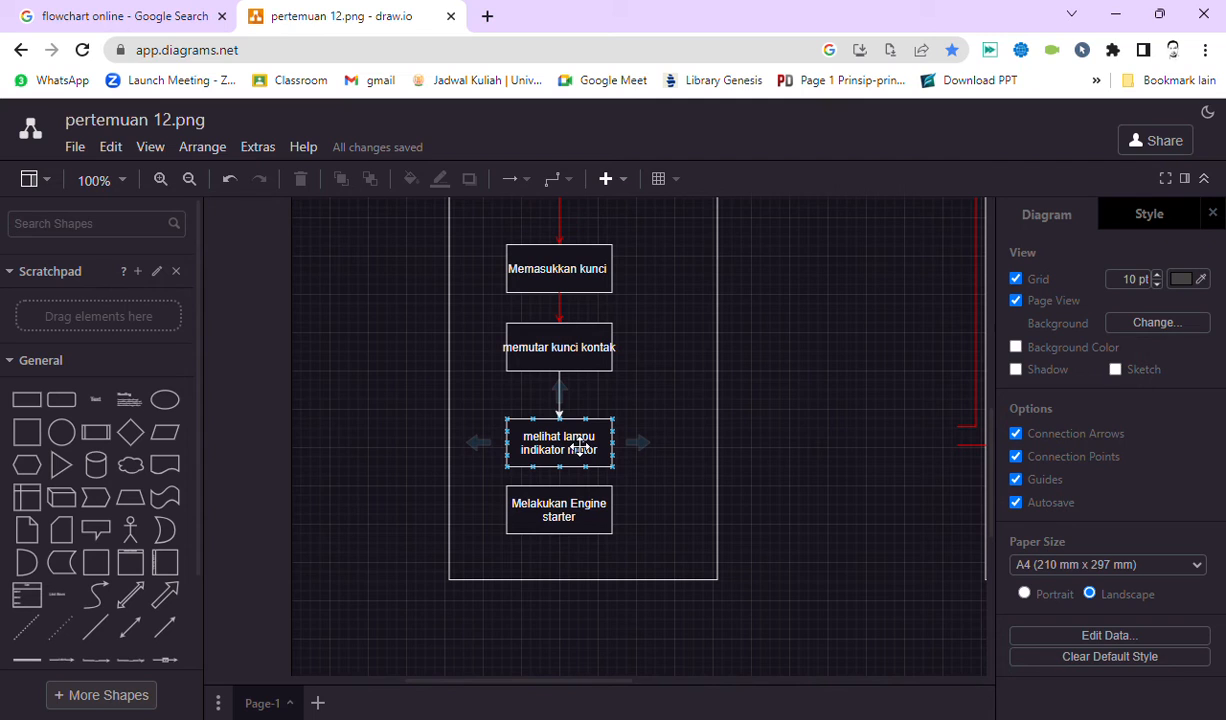
{"action": "left_click", "coordinate": [577, 518]}
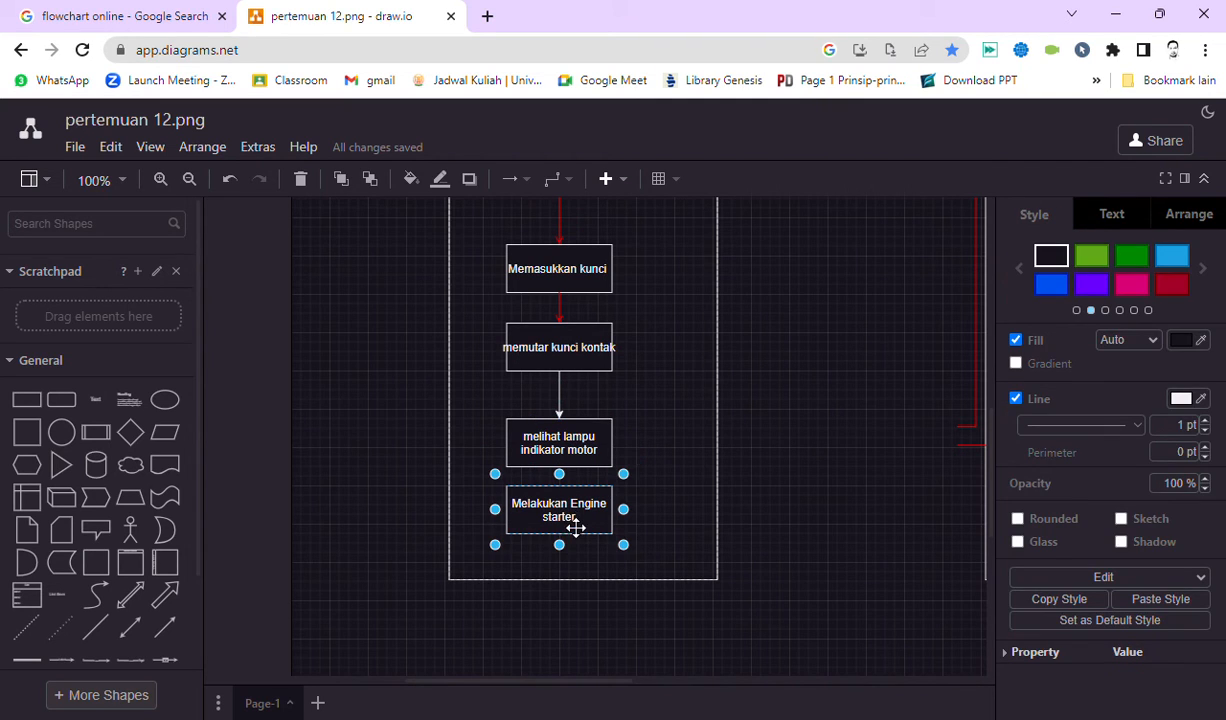
{"action": "left_click_drag", "start_coordinate": [575, 528], "coordinate": [565, 545]}
{"action": "left_click", "coordinate": [750, 470]}
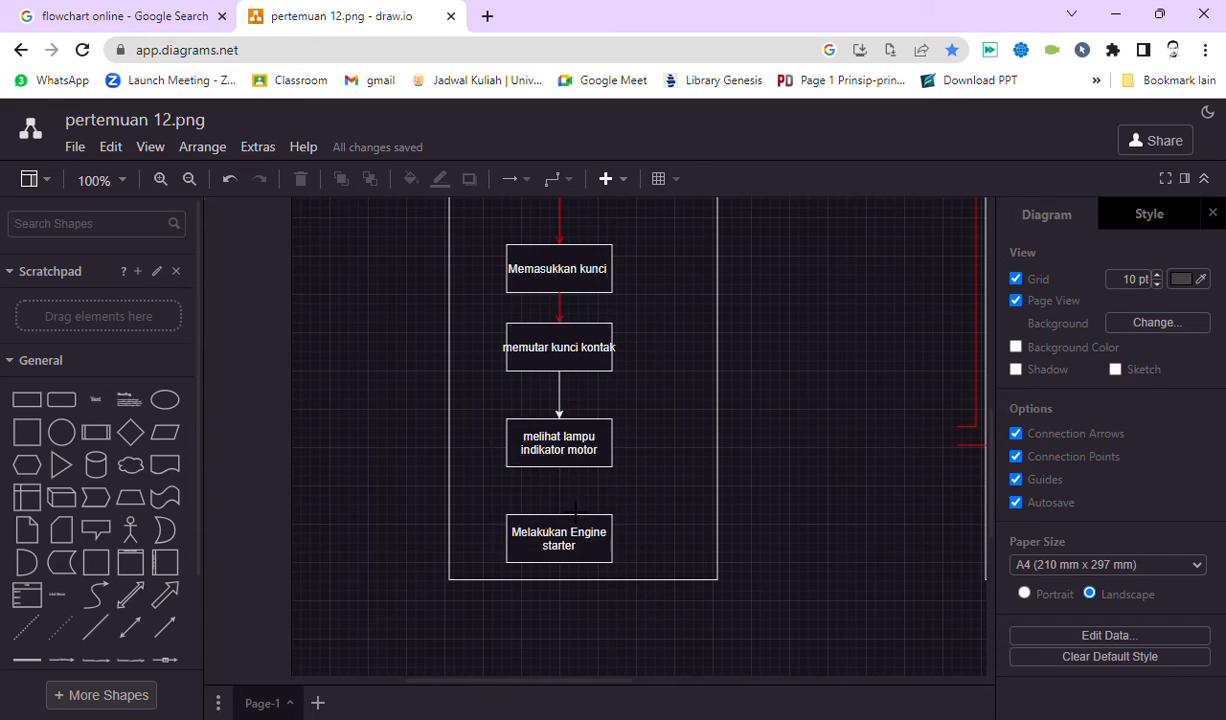
{"action": "left_click", "coordinate": [566, 500]}
{"action": "left_click", "coordinate": [810, 515]}
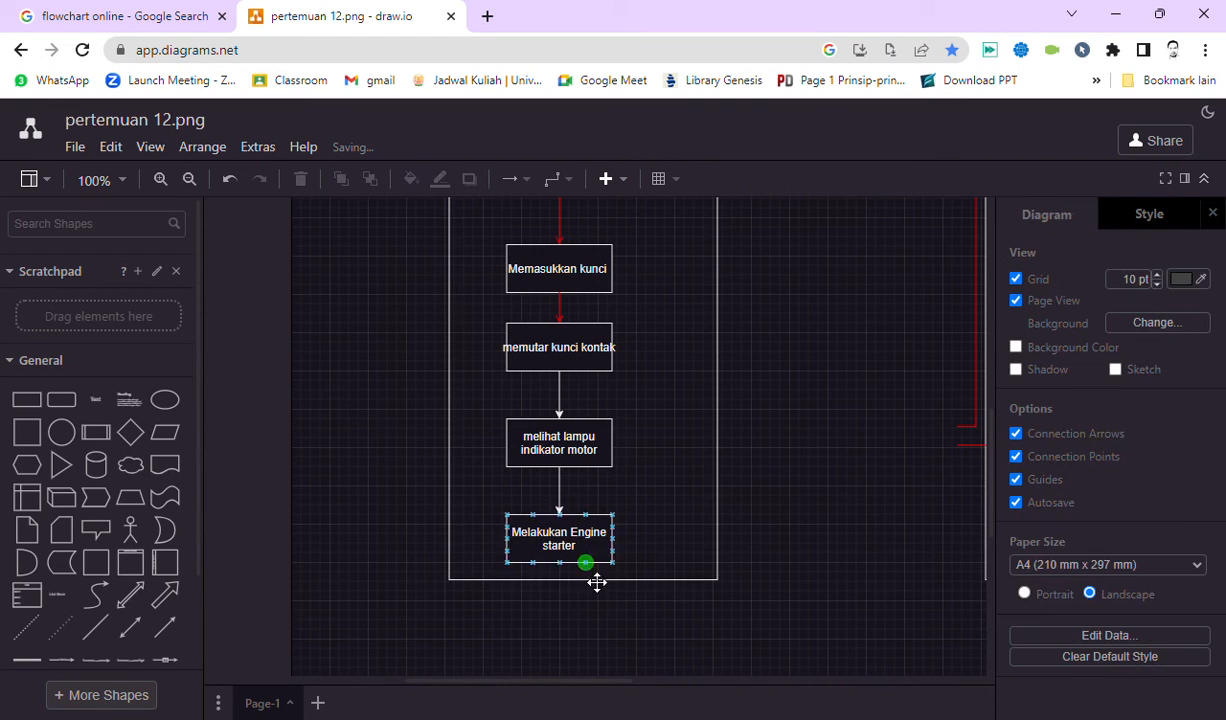
Move the "Melakukan Engine starter" activity up, closer to "melihat lampu indikator motor" and clear of the swimlane's lower border.
{"action": "left_click", "coordinate": [588, 552]}
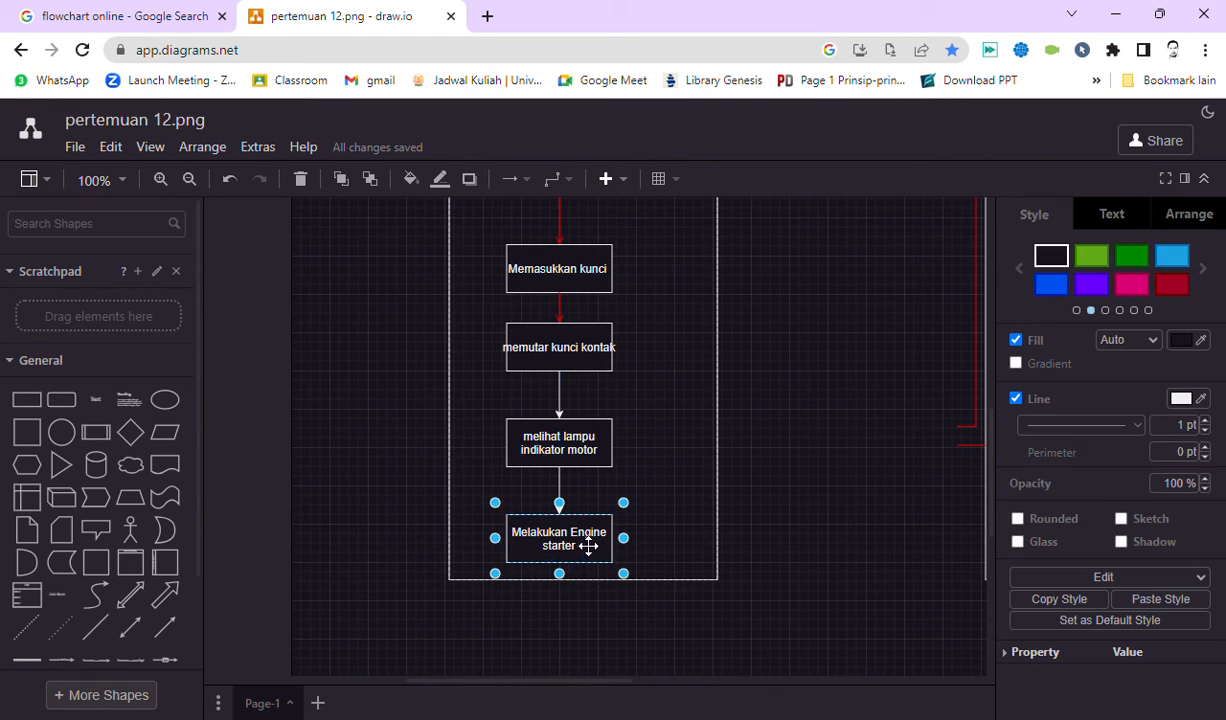
{"action": "left_click_drag", "start_coordinate": [588, 545], "coordinate": [588, 527]}
{"action": "left_click", "coordinate": [690, 514]}
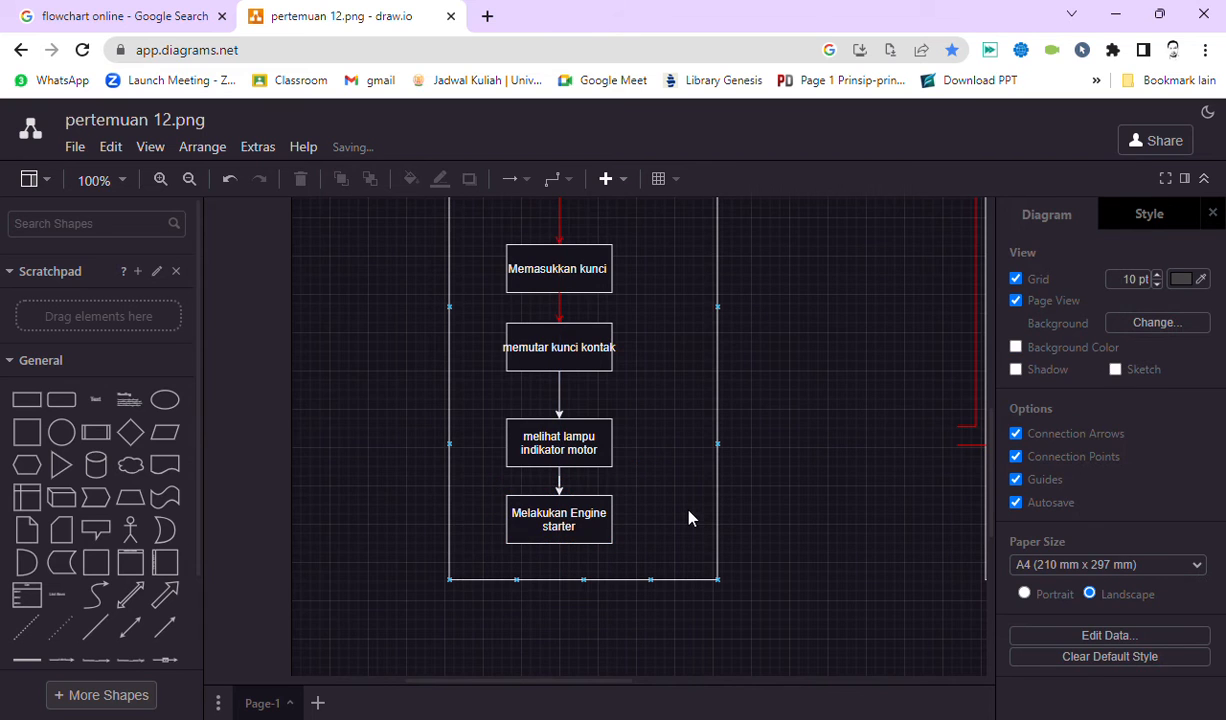
Review the Thread 1 flow from the START node through each activity down to "Melakukan Engine starter".
{"action": "scroll", "coordinate": [650, 505], "scroll_direction": "up", "scroll_amount": 5}
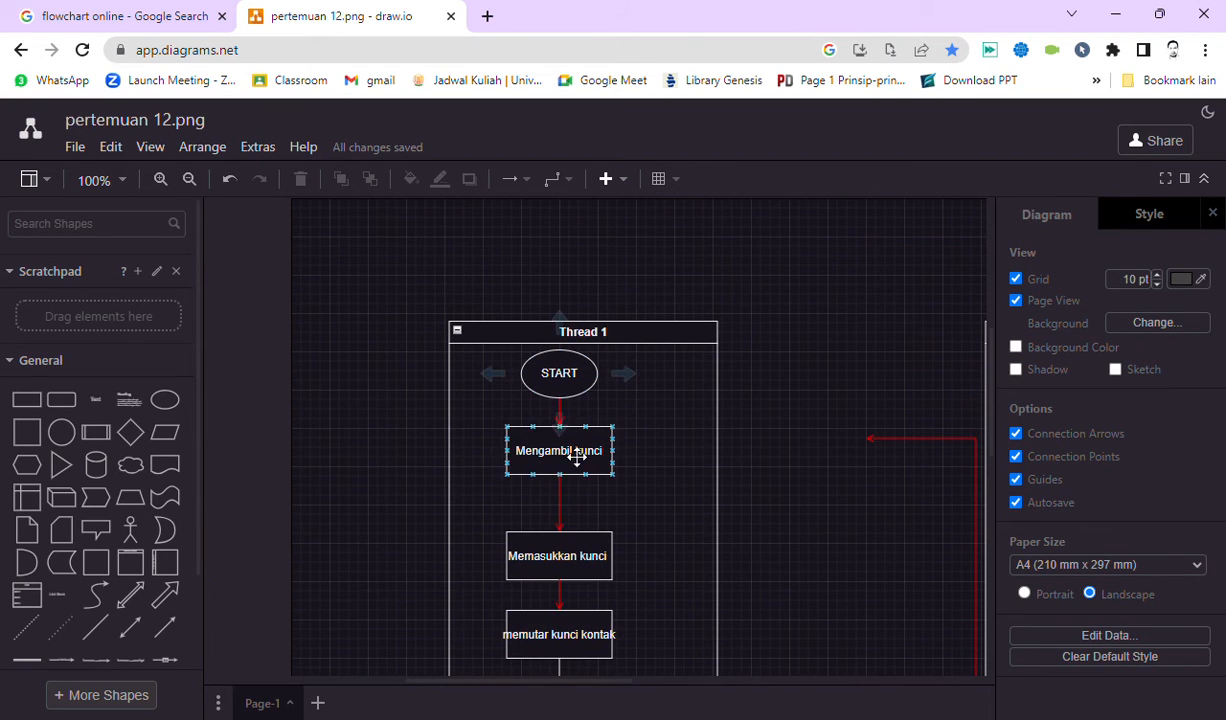
{"action": "left_click", "coordinate": [586, 537]}
{"action": "scroll", "coordinate": [586, 537], "scroll_direction": "down", "scroll_amount": 3}
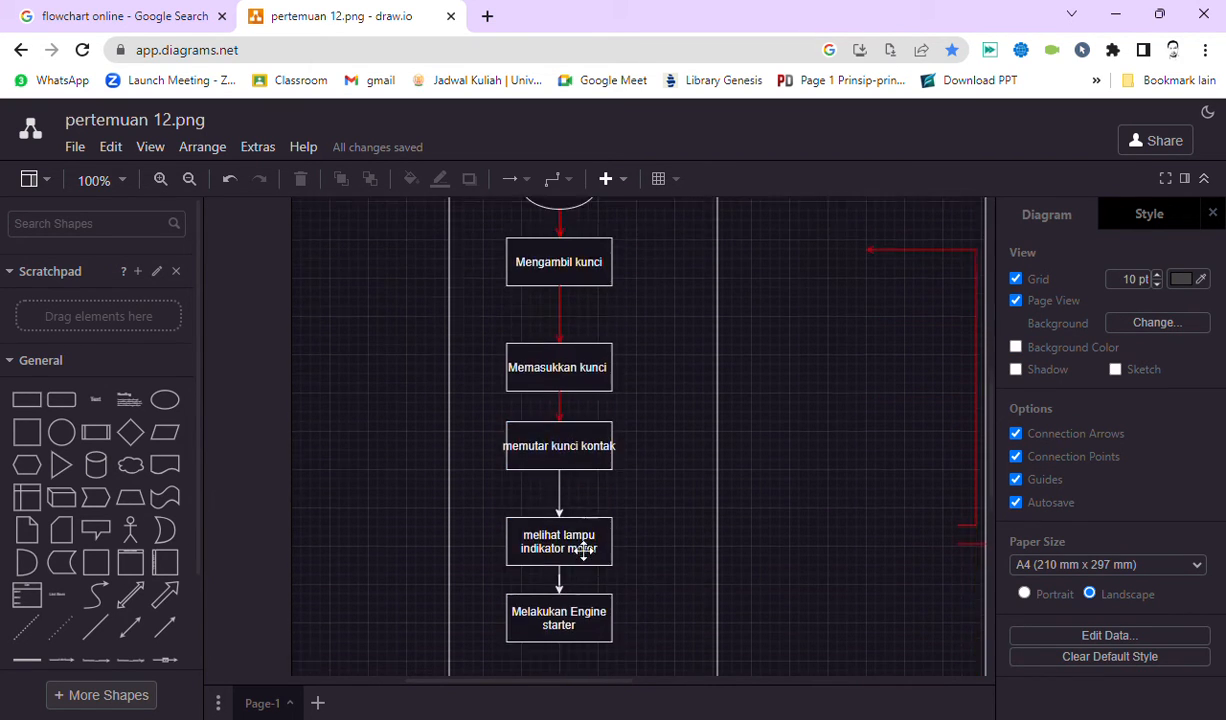
{"action": "left_click", "coordinate": [578, 459]}
{"action": "left_click", "coordinate": [560, 541]}
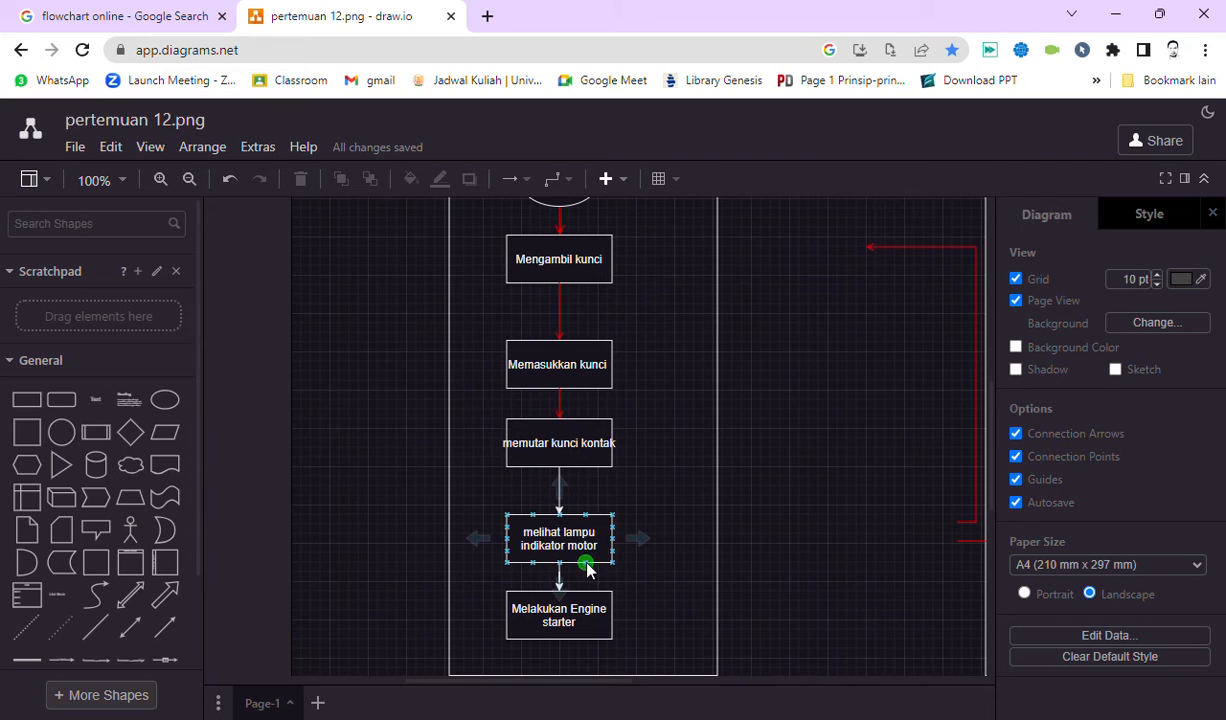
{"action": "left_click", "coordinate": [586, 448]}
{"action": "left_click", "coordinate": [538, 539]}
{"action": "left_click", "coordinate": [573, 572]}
{"action": "scroll", "coordinate": [573, 572], "scroll_direction": "down", "scroll_amount": 3}
{"action": "left_click", "coordinate": [545, 438]}
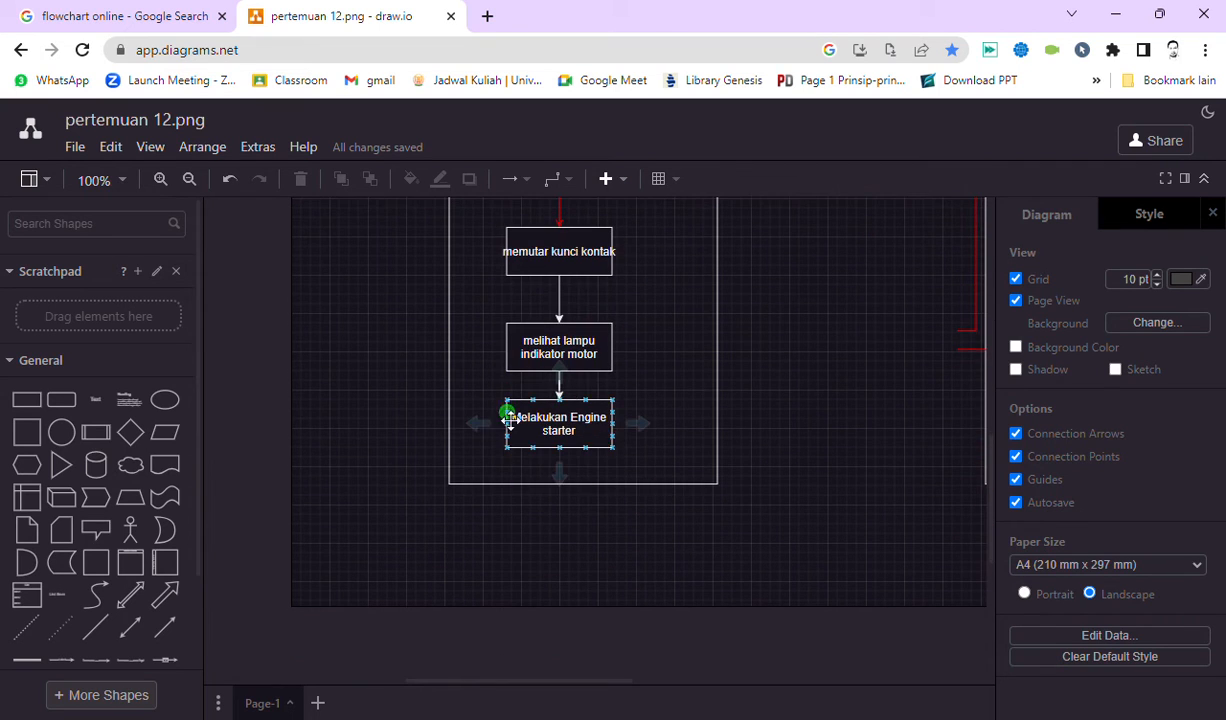
{"action": "left_click", "coordinate": [679, 495]}
{"action": "scroll", "coordinate": [679, 495], "scroll_direction": "up", "scroll_amount": 5}
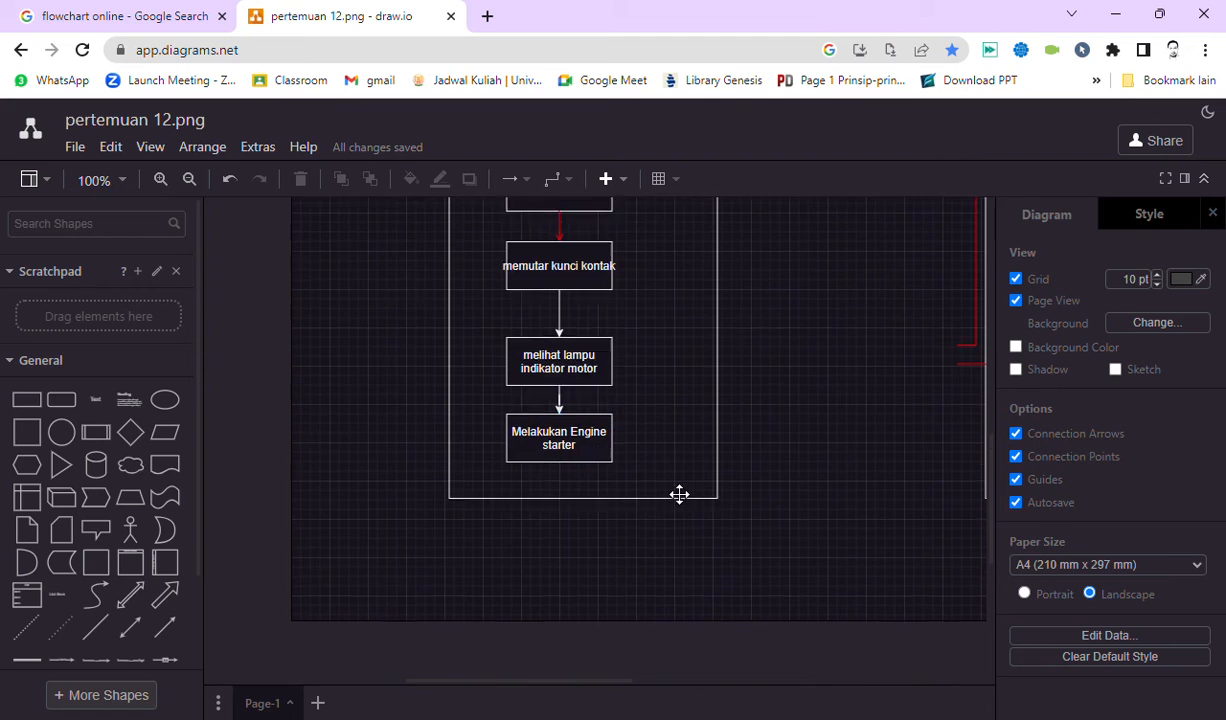
Move the activities below "Mengambil kunci" upward, including "melihat lampu indikator motor", to tighten the flow and free space at the swimlane's lower end.
{"action": "left_click", "coordinate": [583, 466]}
{"action": "left_click_drag", "start_coordinate": [583, 466], "coordinate": [583, 439]}
{"action": "left_click_drag", "start_coordinate": [584, 546], "coordinate": [585, 510]}
{"action": "scroll", "coordinate": [590, 534], "scroll_direction": "down", "scroll_amount": 2}
{"action": "left_click_drag", "start_coordinate": [575, 627], "coordinate": [575, 590]}
{"action": "left_click", "coordinate": [806, 481]}
{"action": "left_click", "coordinate": [596, 508]}
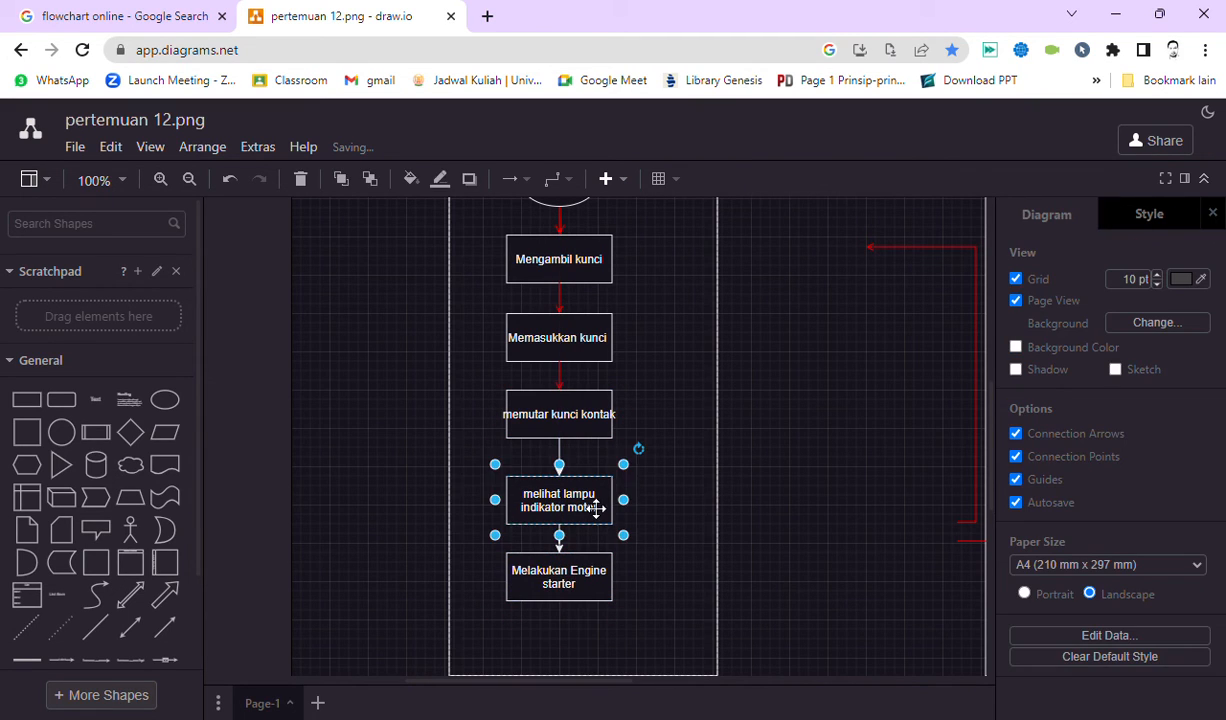
{"action": "left_click_drag", "start_coordinate": [596, 508], "coordinate": [596, 498]}
{"action": "left_click", "coordinate": [753, 495]}
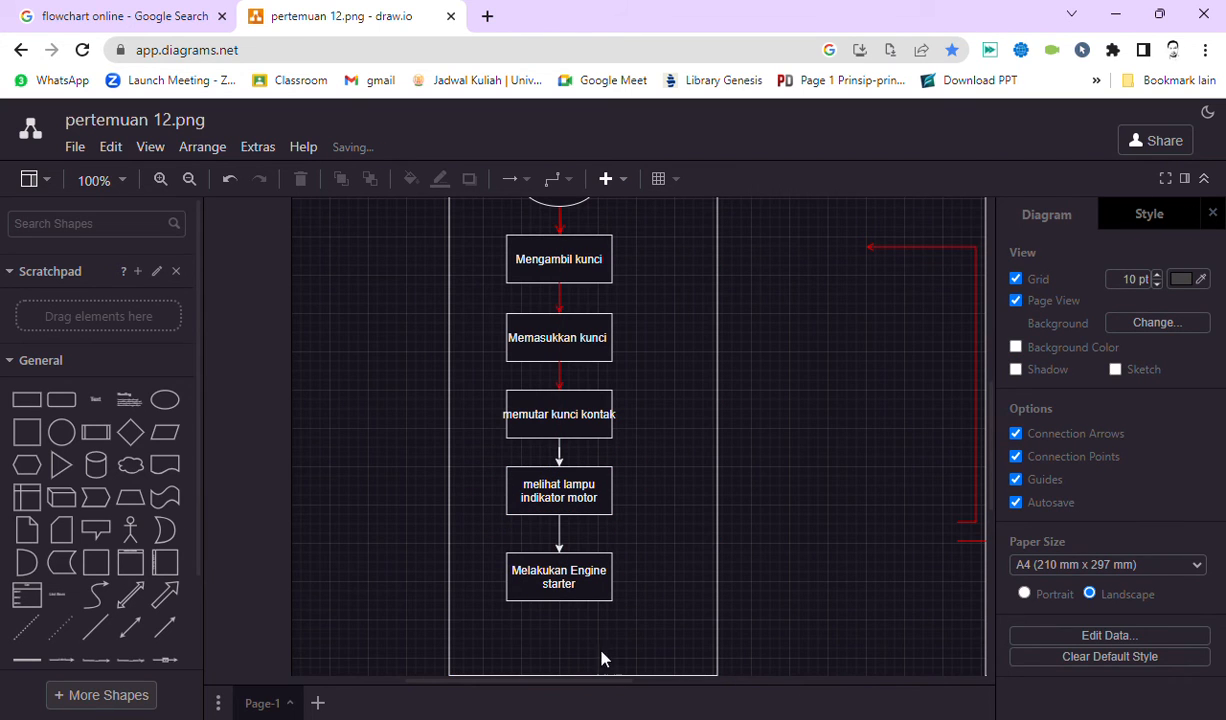
Add an ellipse below "Melakukan Engine starter" and shrink it to fit inside the swimlane's lower end.
{"action": "left_click", "coordinate": [509, 594]}
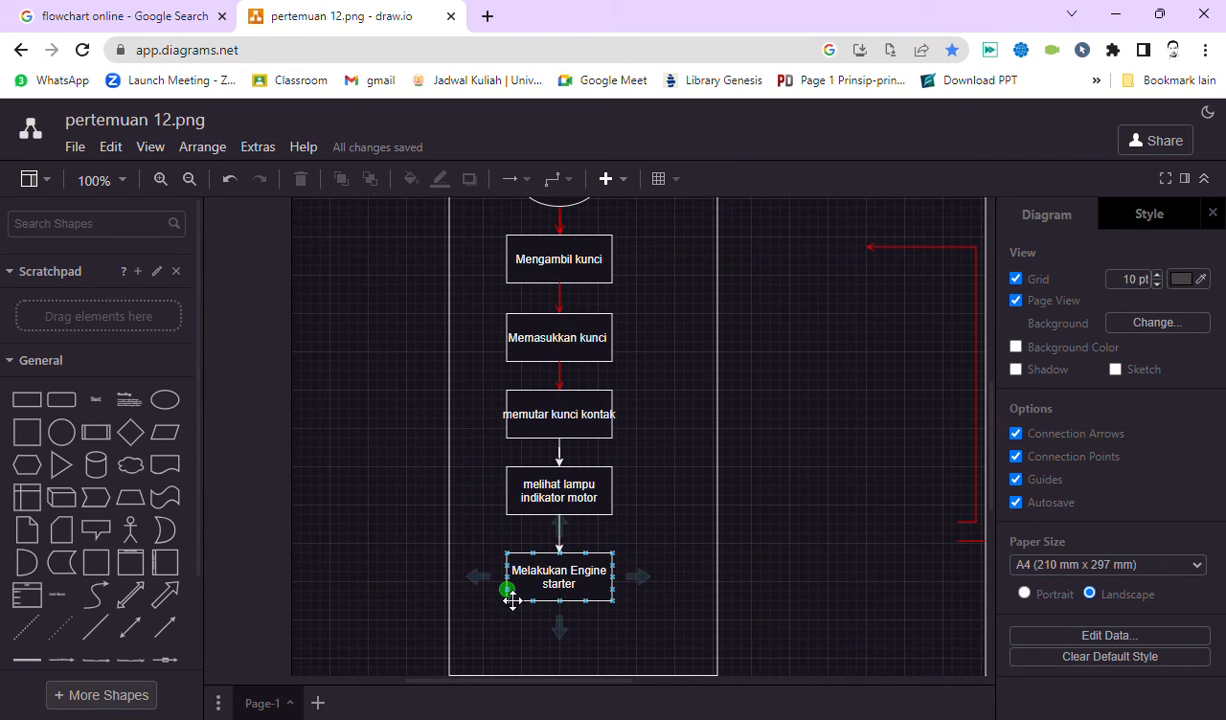
{"action": "left_click", "coordinate": [372, 613]}
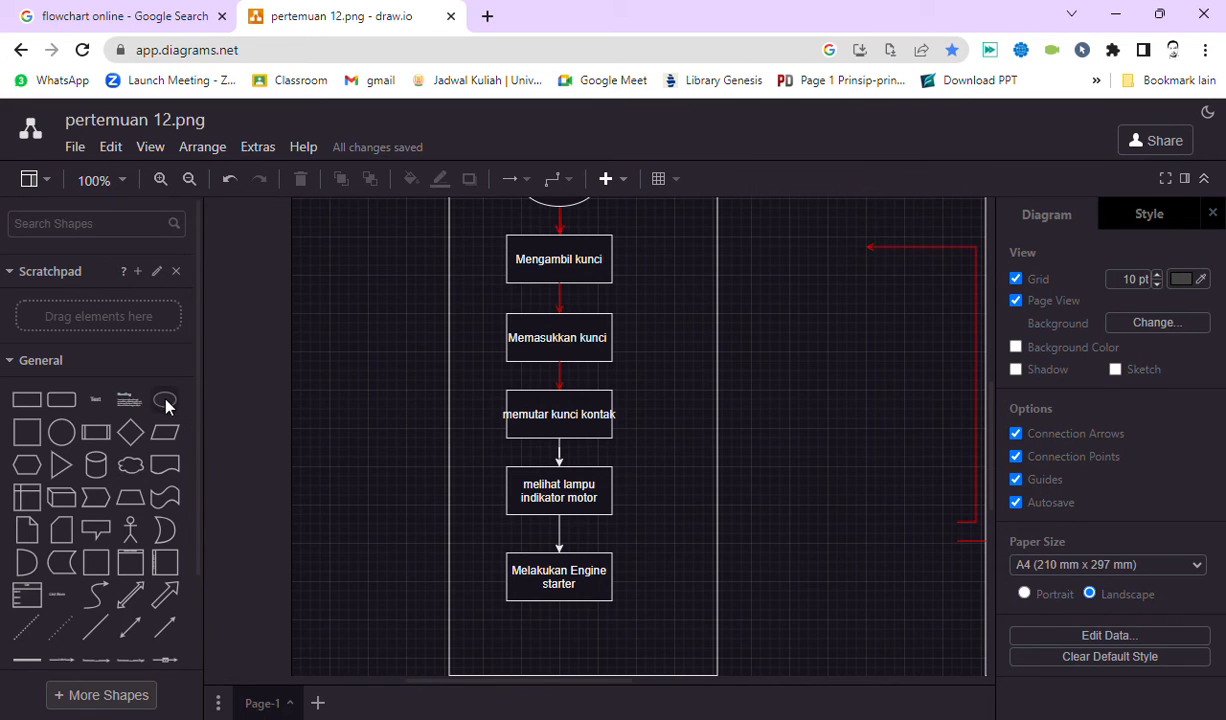
{"action": "left_click_drag", "start_coordinate": [165, 400], "coordinate": [497, 607]}
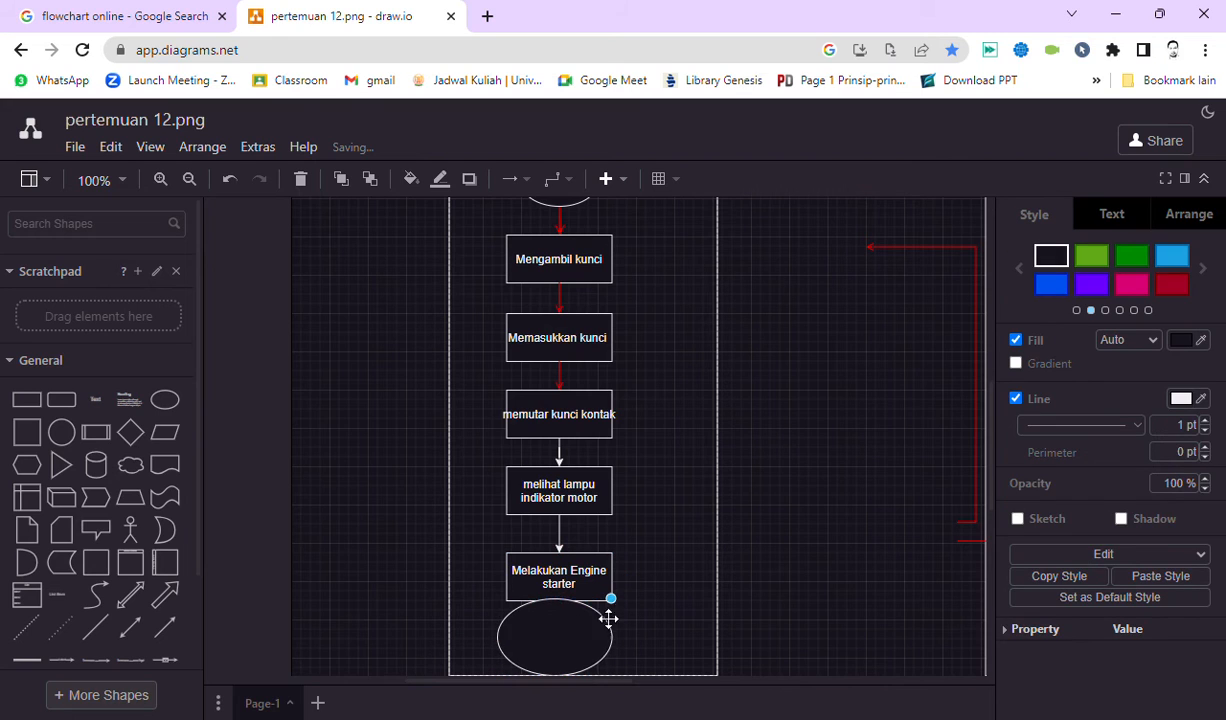
{"action": "left_click_drag", "start_coordinate": [610, 599], "coordinate": [563, 651]}
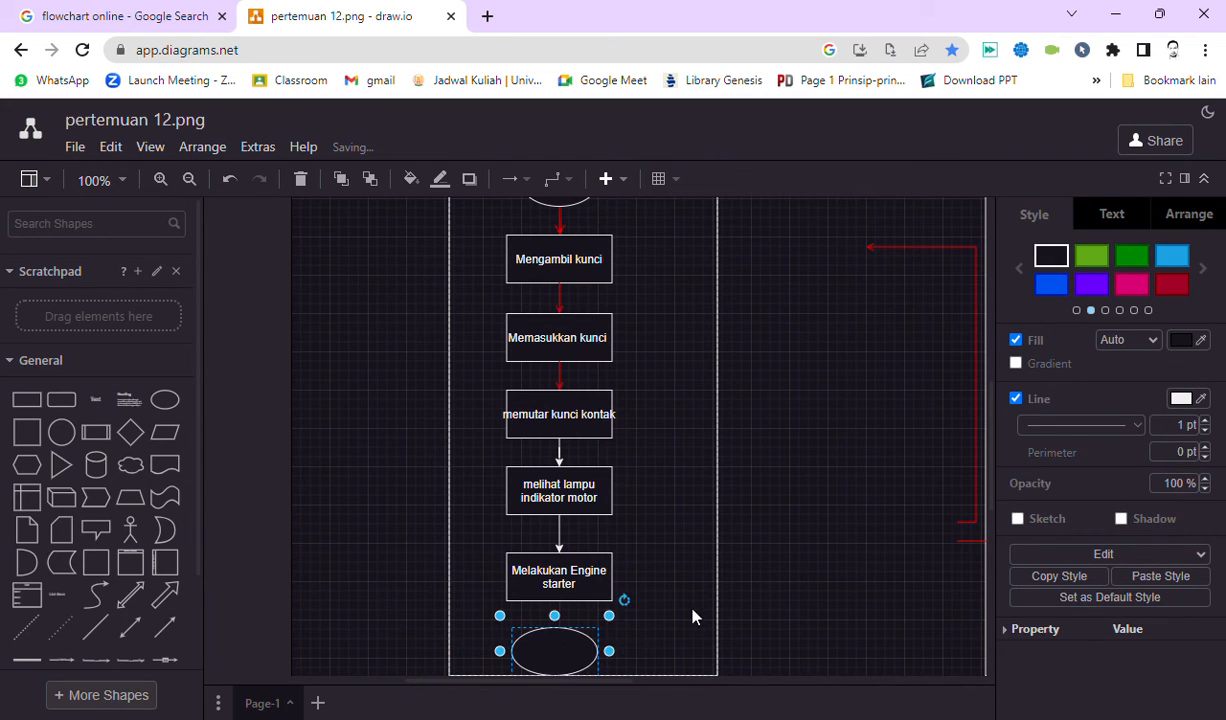
{"action": "left_click", "coordinate": [692, 616]}
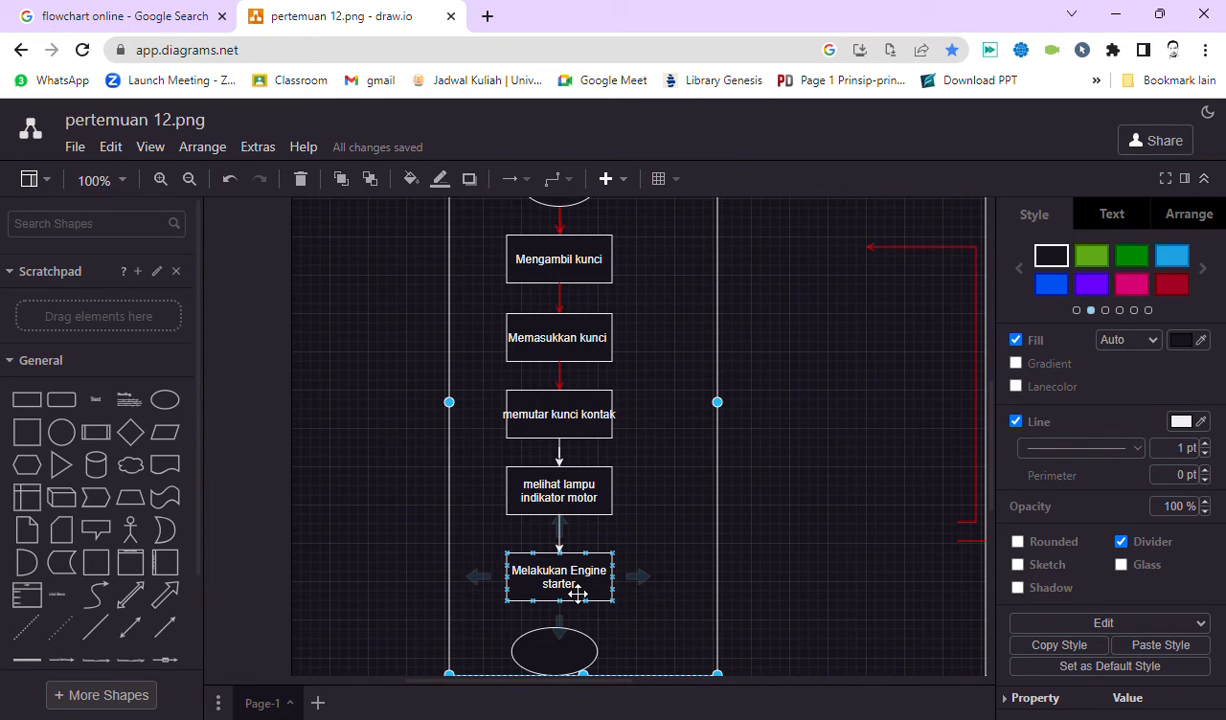
Connect "Melakukan Engine starter" to the ellipse with an arrow, undo the accidental swimlane shift, and centre the ellipse under the activity.
{"action": "left_click_drag", "start_coordinate": [558, 620], "coordinate": [592, 663]}
{"action": "left_click", "coordinate": [630, 674]}
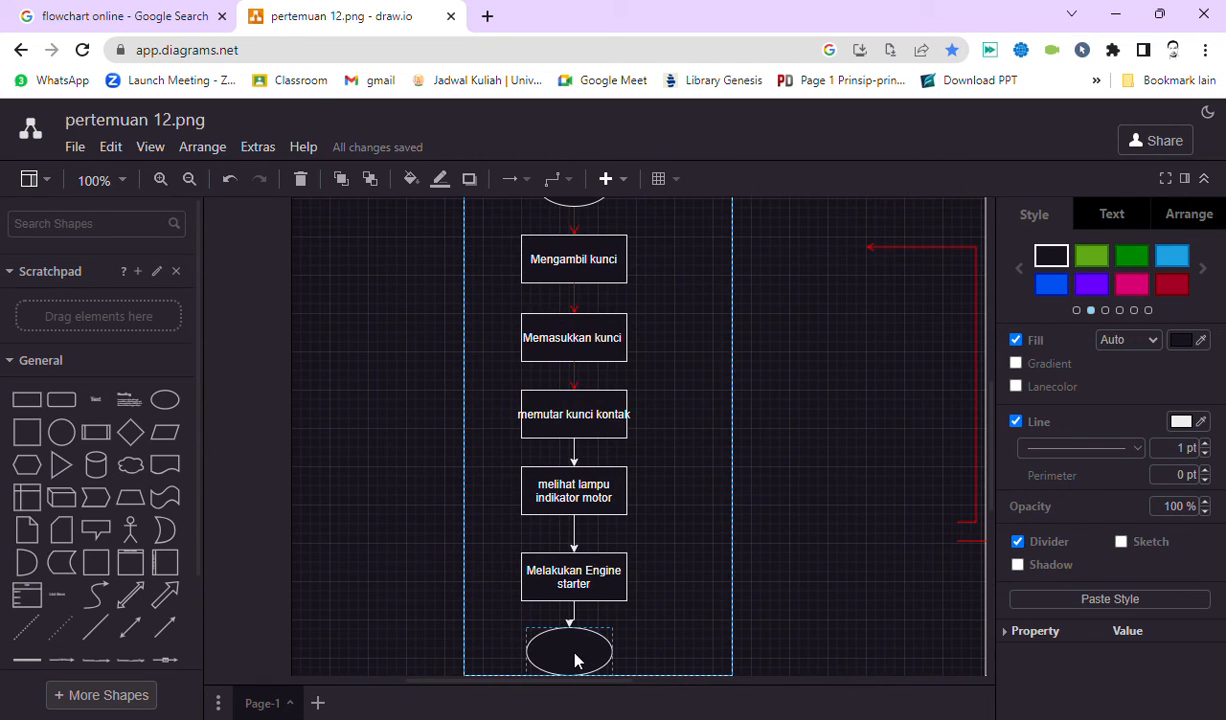
{"action": "left_click", "coordinate": [565, 645]}
{"action": "key", "text": "ctrl+z"}
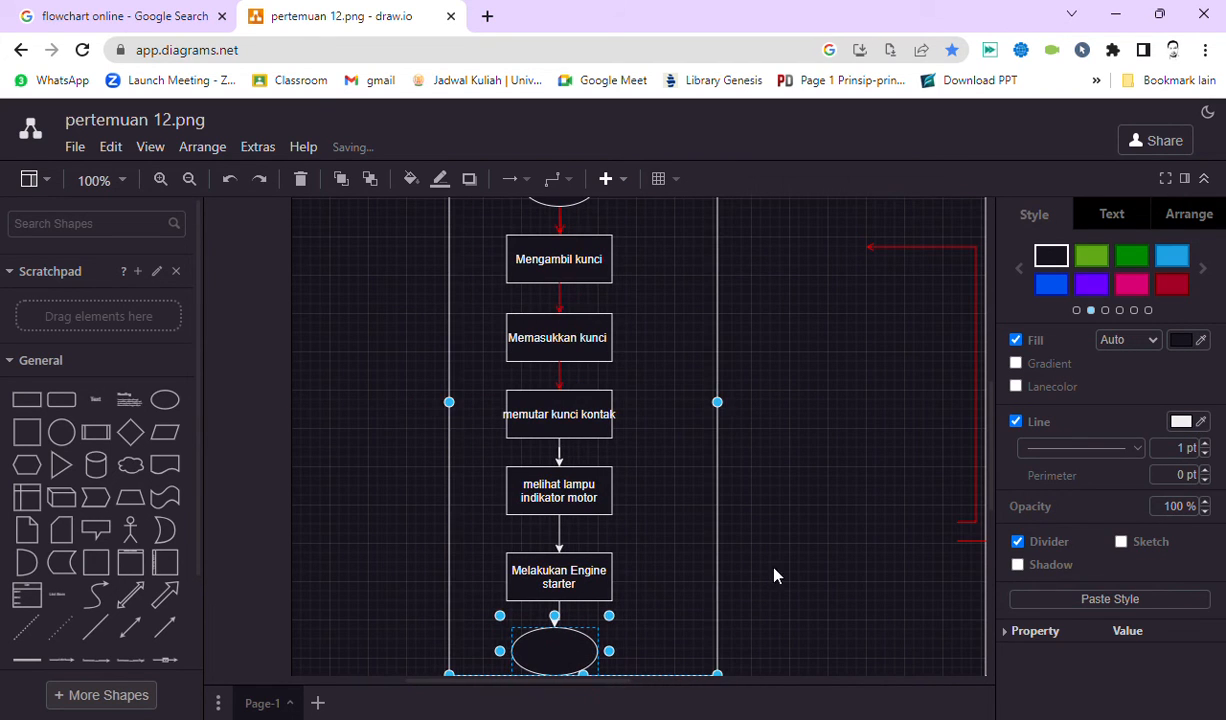
{"action": "left_click", "coordinate": [613, 640]}
{"action": "left_click", "coordinate": [580, 655]}
{"action": "left_click_drag", "start_coordinate": [584, 655], "coordinate": [571, 655]}
{"action": "left_click", "coordinate": [777, 567]}
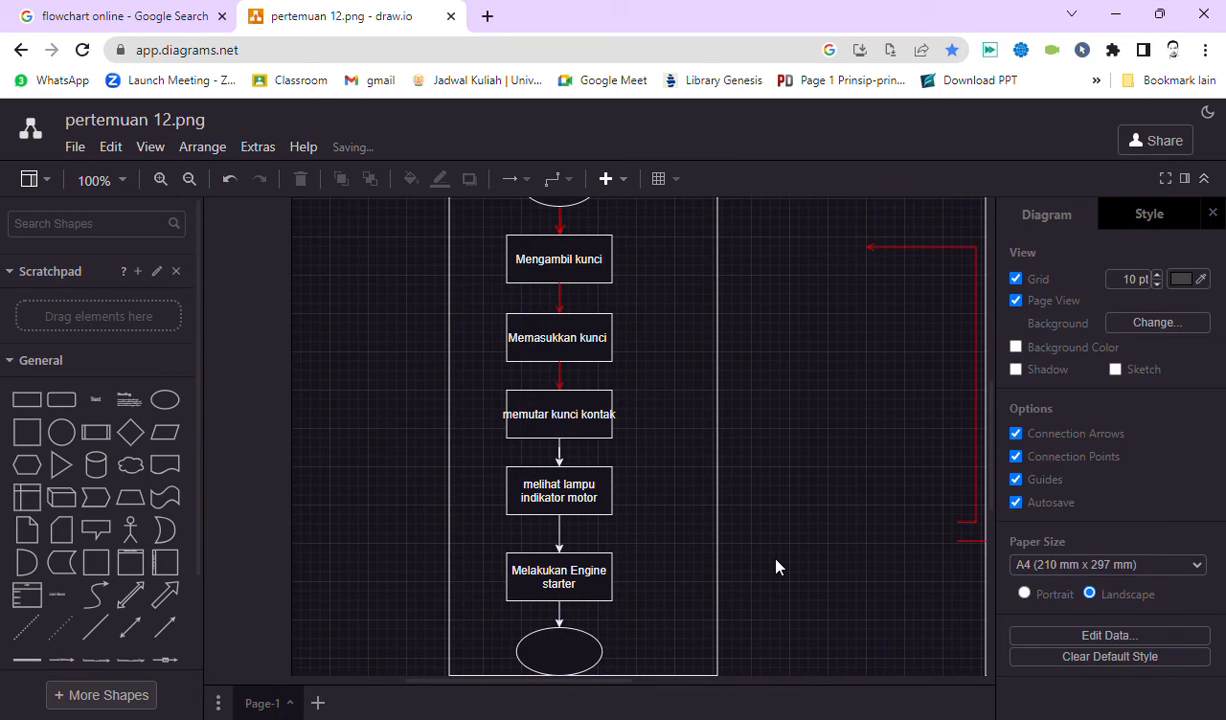
Label the ellipse below "Melakukan Engine starter" as "END".
{"action": "left_click", "coordinate": [560, 655]}
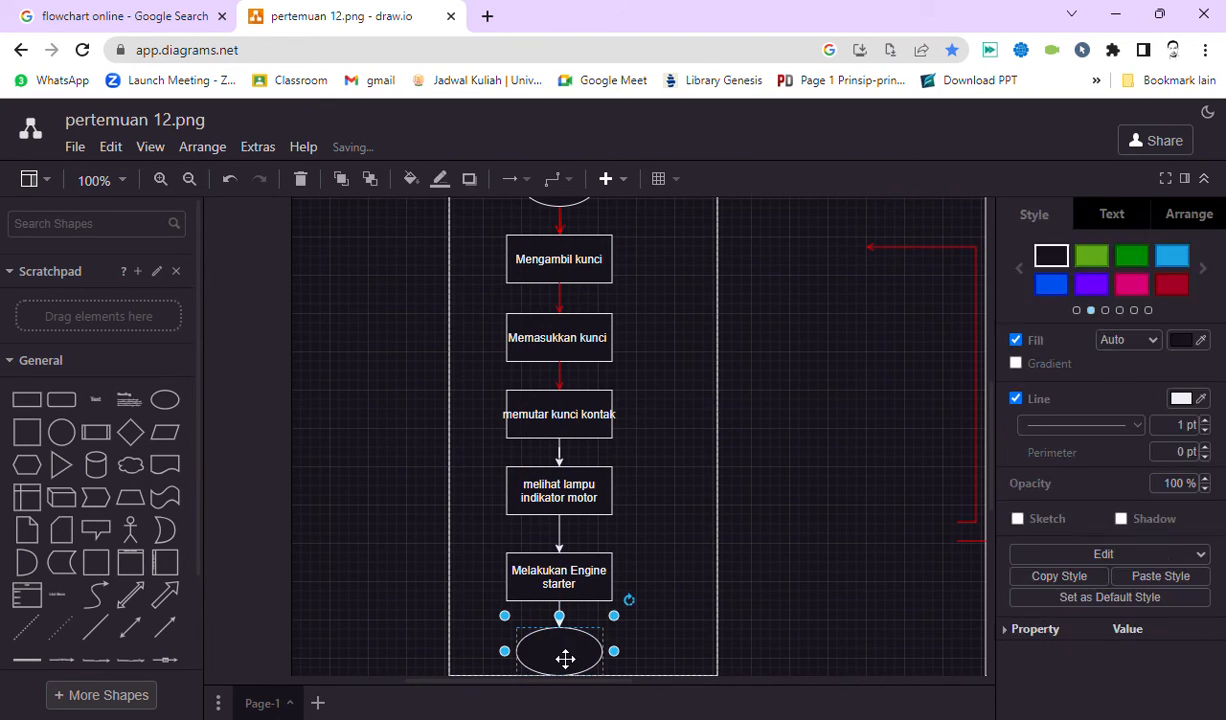
{"action": "double_click", "coordinate": [564, 657]}
{"action": "type", "text": "END"}
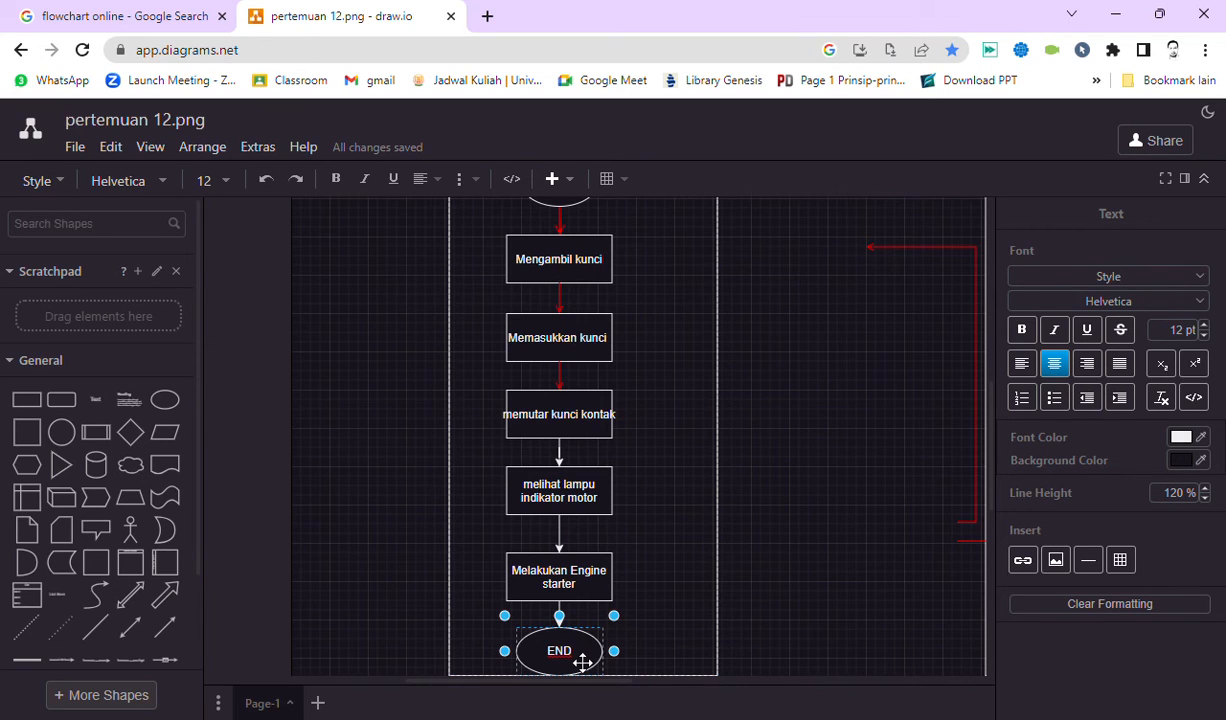
{"action": "left_click", "coordinate": [826, 503]}
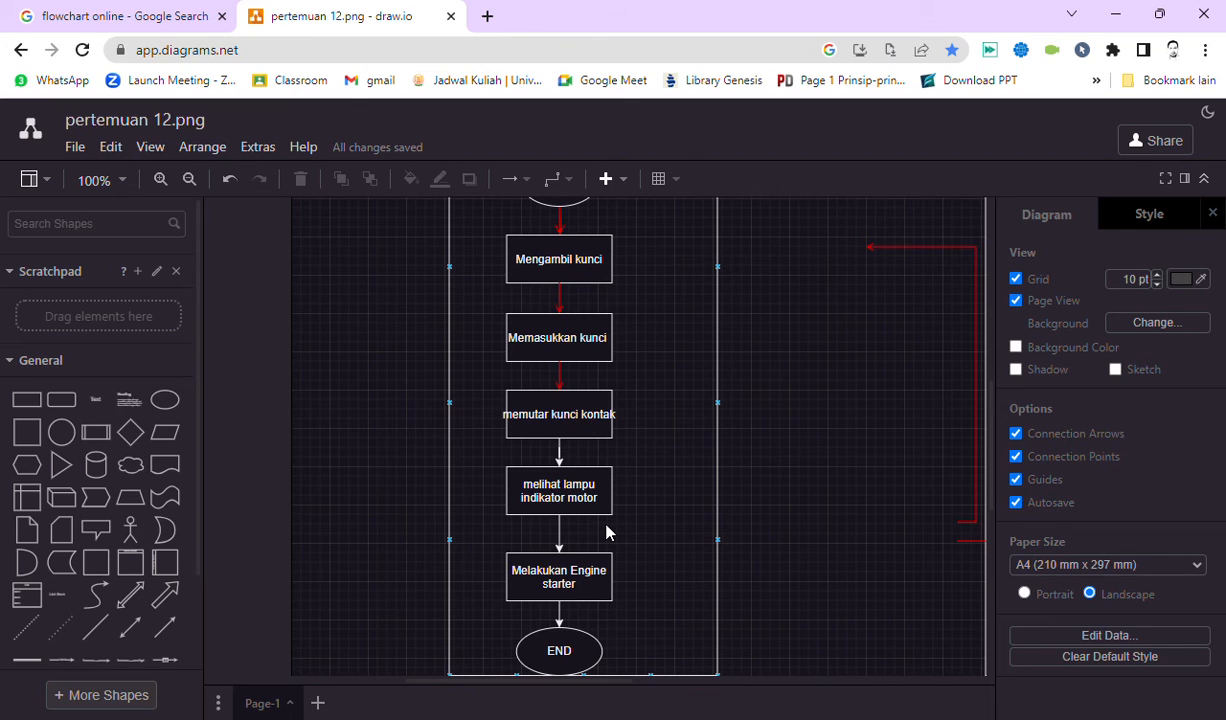
{"action": "left_click", "coordinate": [578, 500]}
{"action": "left_click", "coordinate": [799, 662]}
{"action": "left_click", "coordinate": [590, 477]}
{"action": "left_click", "coordinate": [377, 456]}
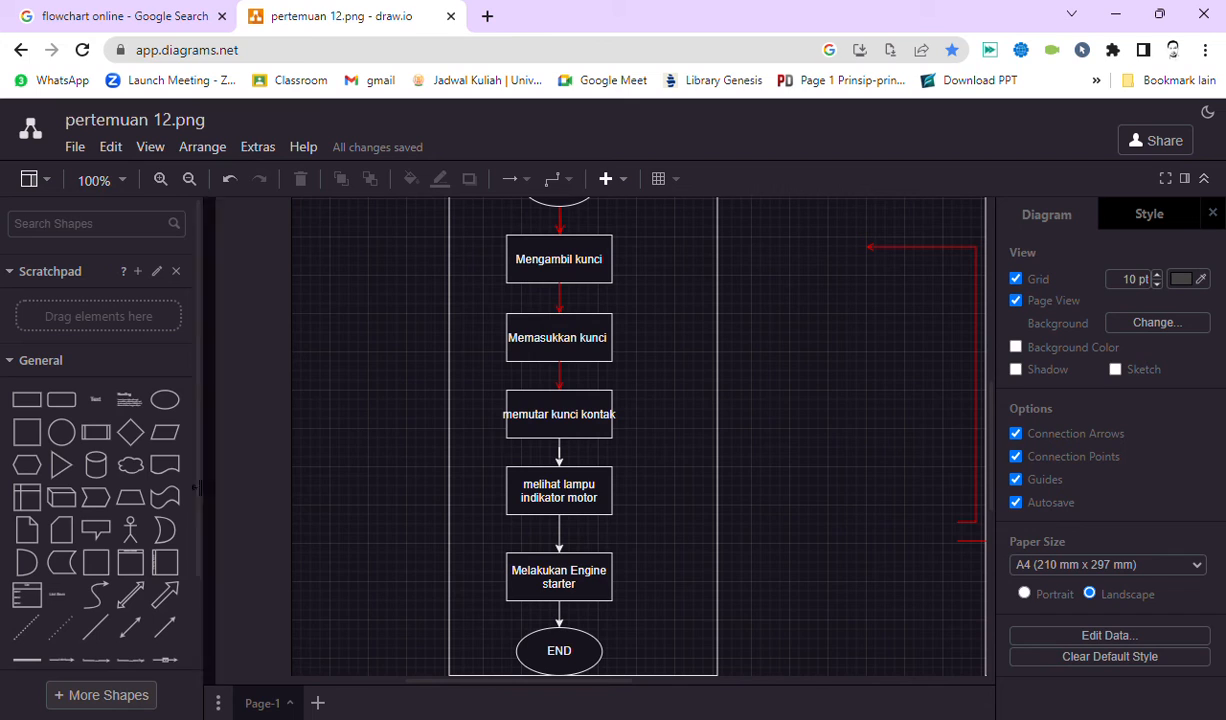
Add a diamond shape beside "Melakukan Engine starter" and make it slightly smaller, keeping it inside the swimlane.
{"action": "mouse_move", "coordinate": [164, 424]}
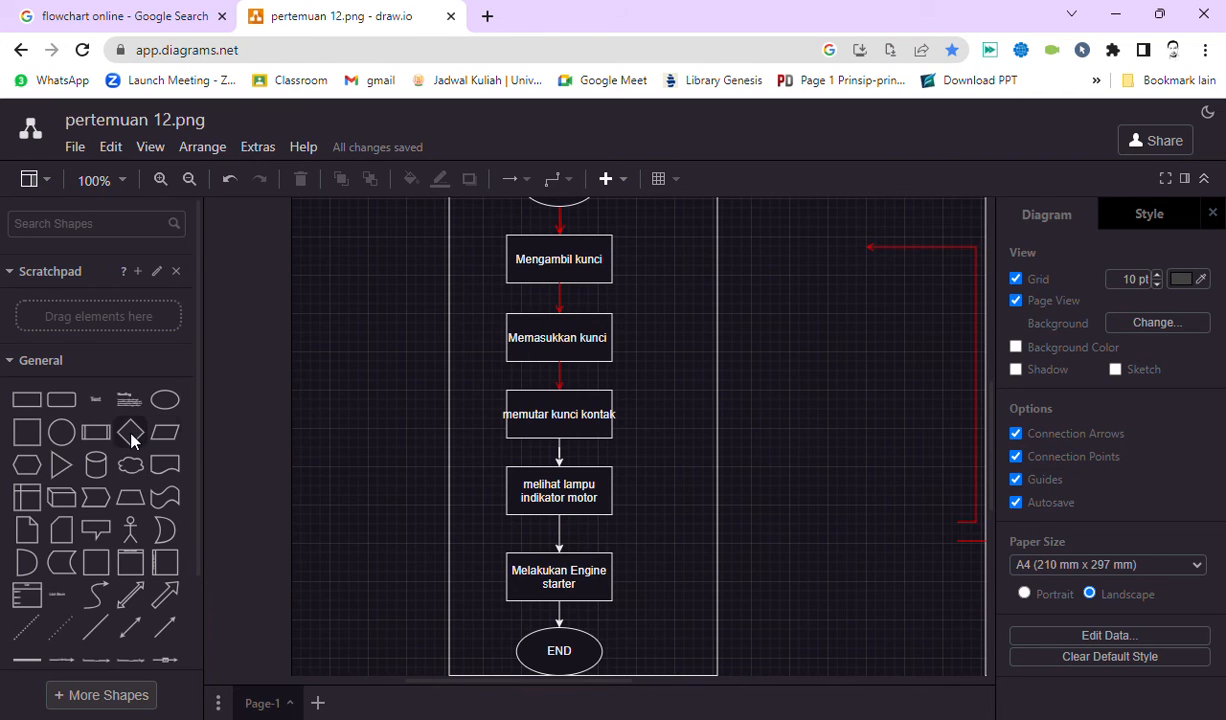
{"action": "mouse_move", "coordinate": [133, 440]}
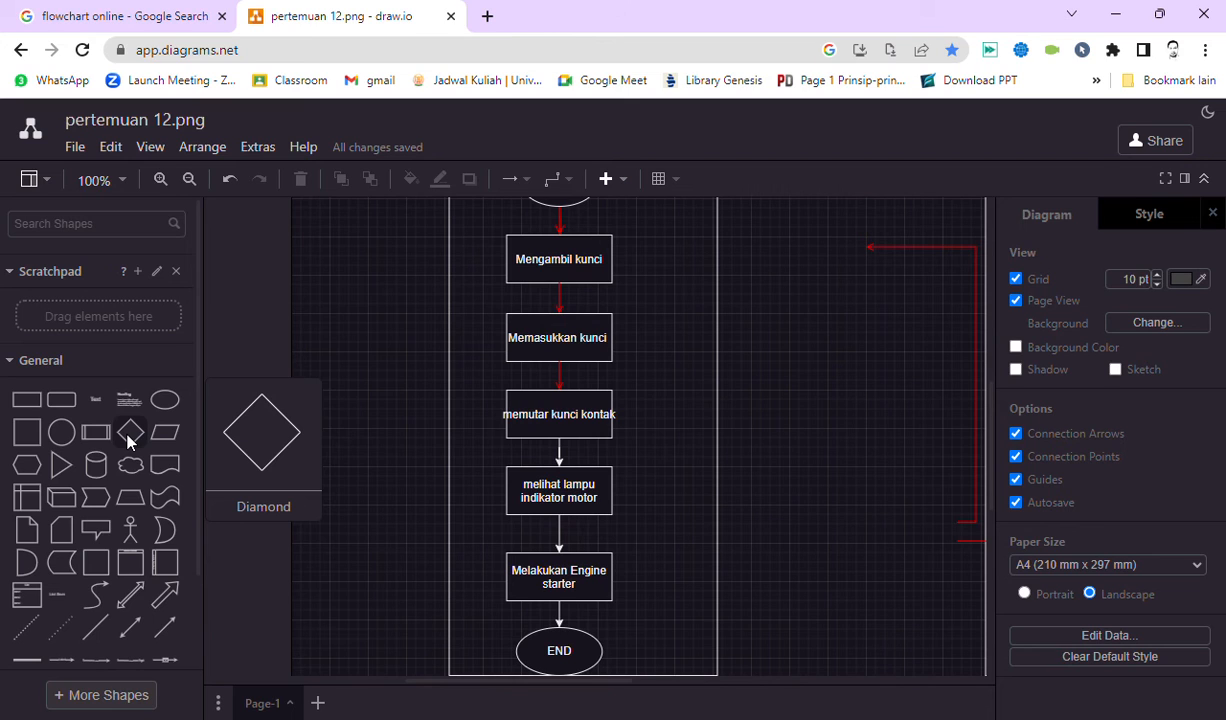
{"action": "left_click_drag", "start_coordinate": [127, 441], "coordinate": [635, 545]}
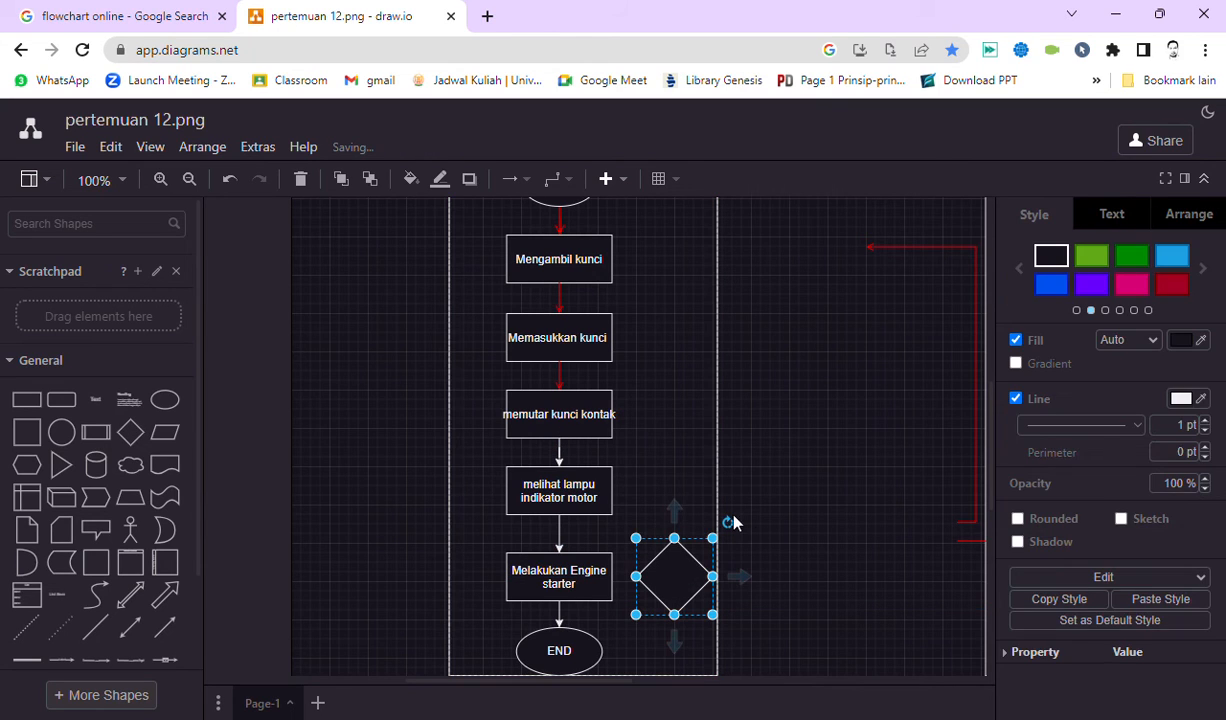
{"action": "left_click", "coordinate": [690, 584]}
{"action": "left_click_drag", "start_coordinate": [714, 617], "coordinate": [700, 607]}
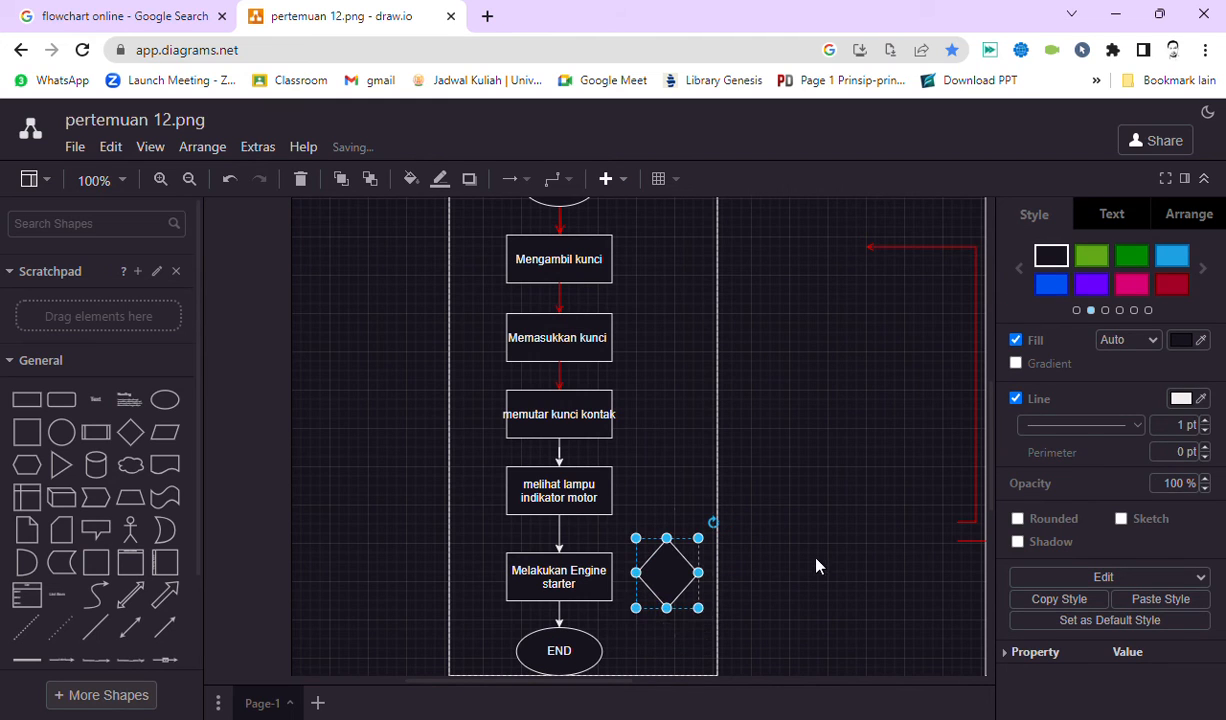
{"action": "left_click", "coordinate": [783, 530]}
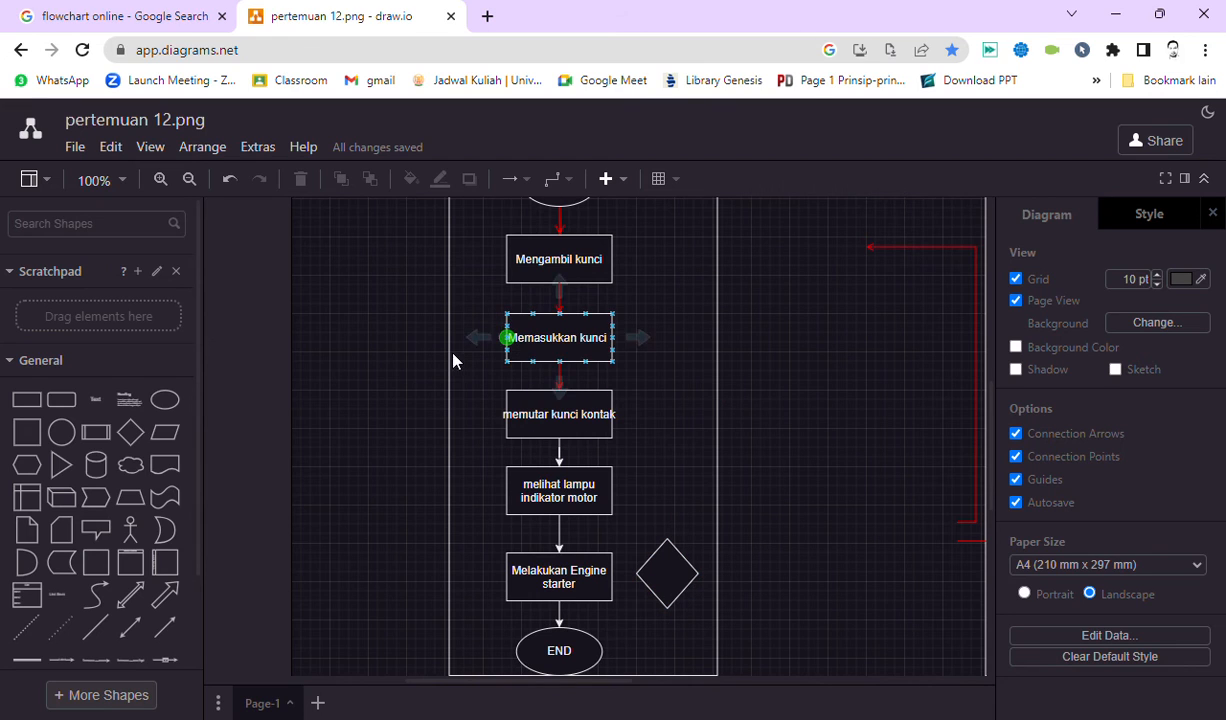
{"action": "left_click", "coordinate": [660, 585]}
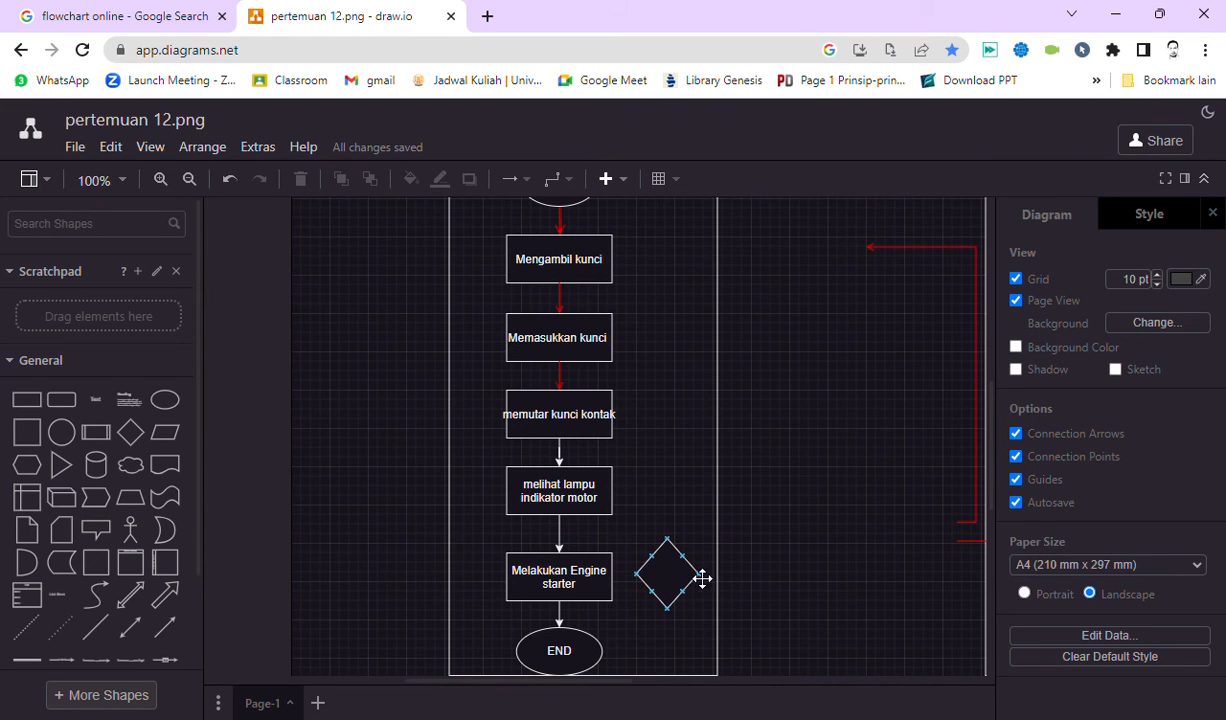
{"action": "left_click", "coordinate": [620, 588]}
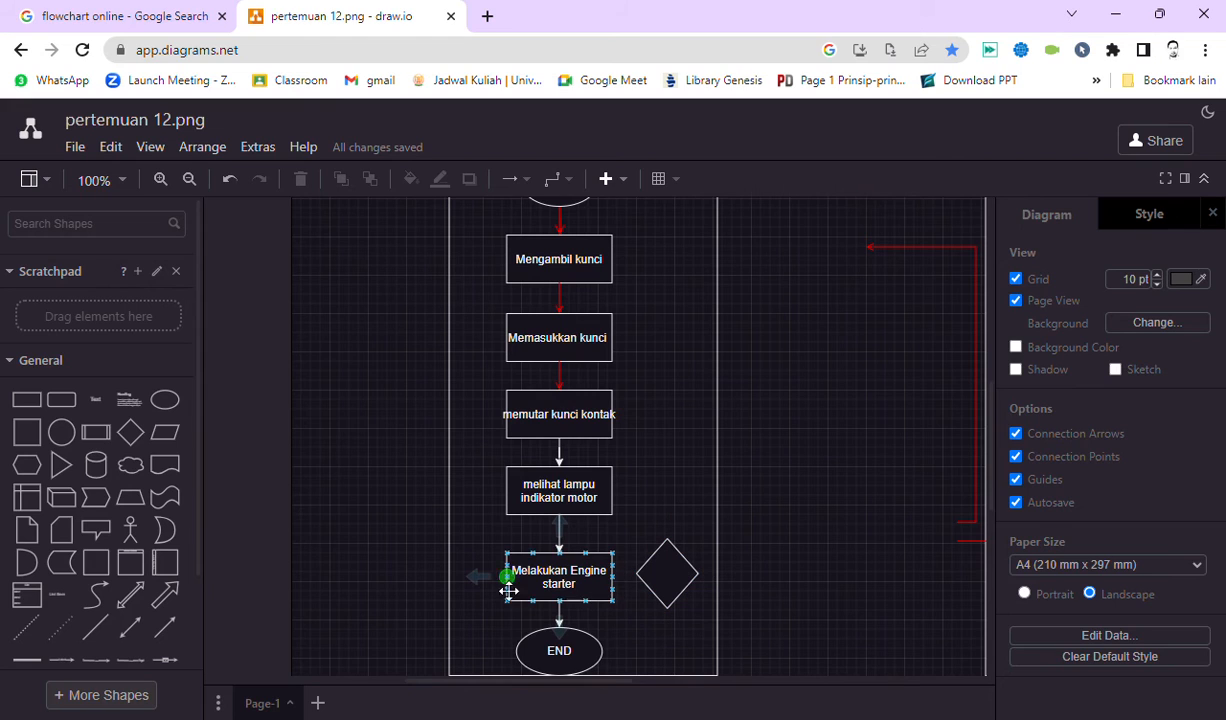
{"action": "left_click", "coordinate": [565, 597]}
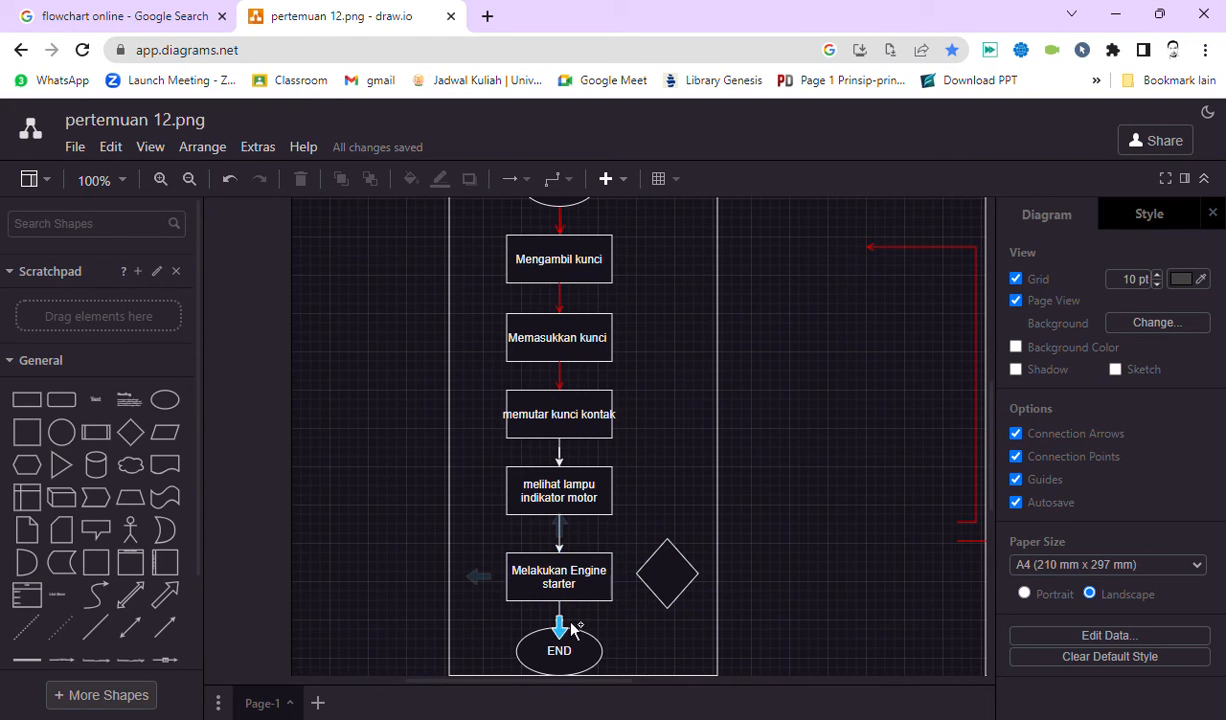
{"action": "left_click", "coordinate": [688, 640]}
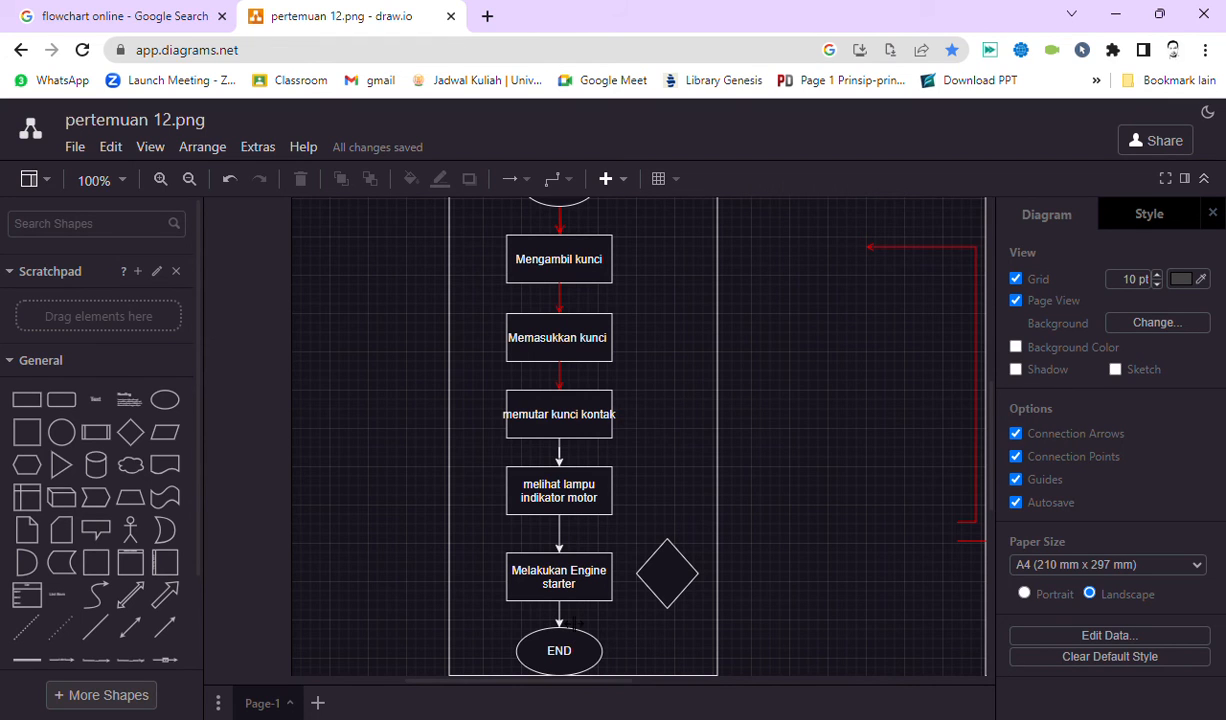
Extend the swimlane's lower border downward to make room beneath the END node.
{"action": "scroll", "coordinate": [733, 624], "scroll_direction": "down", "scroll_amount": 1}
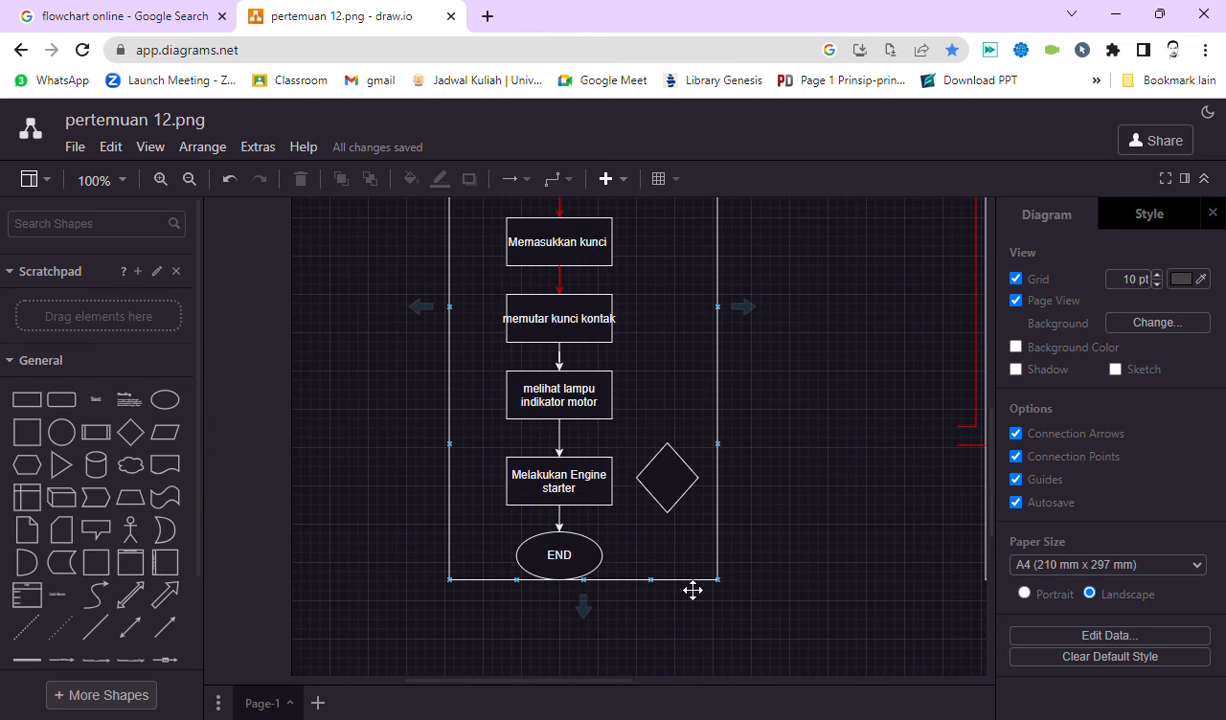
{"action": "left_click", "coordinate": [566, 498]}
{"action": "left_click", "coordinate": [450, 458]}
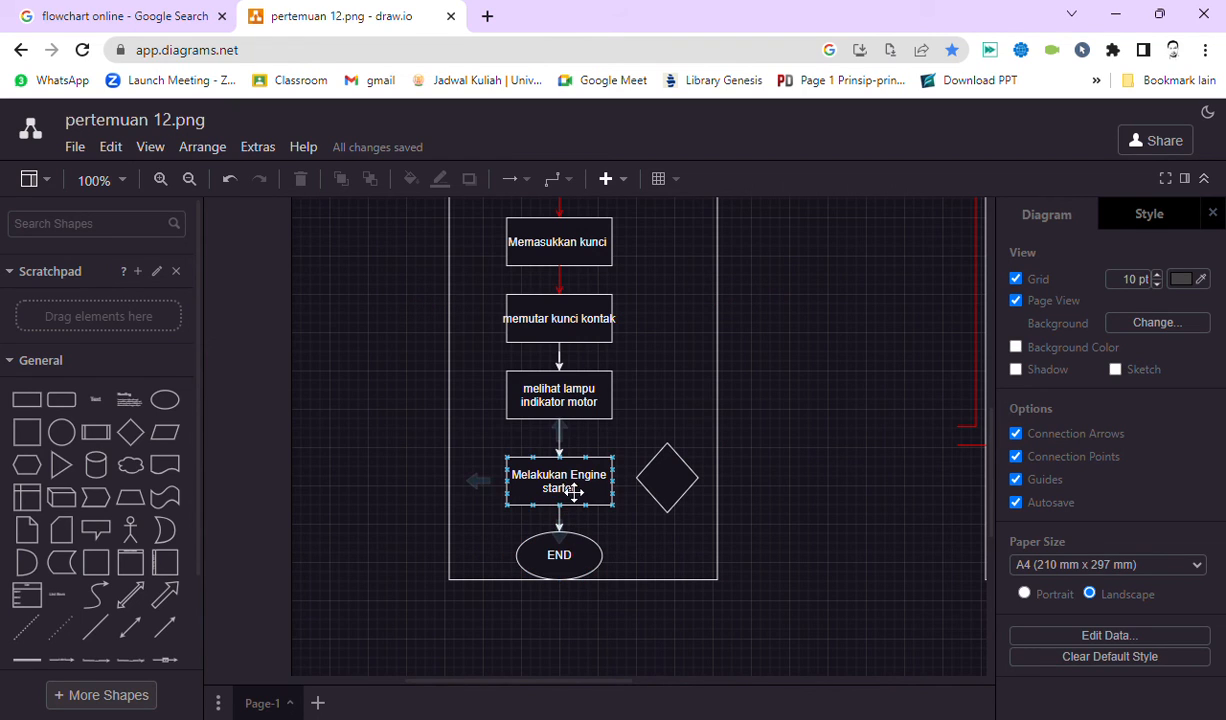
{"action": "left_click", "coordinate": [620, 586]}
{"action": "left_click_drag", "start_coordinate": [587, 593], "coordinate": [597, 620]}
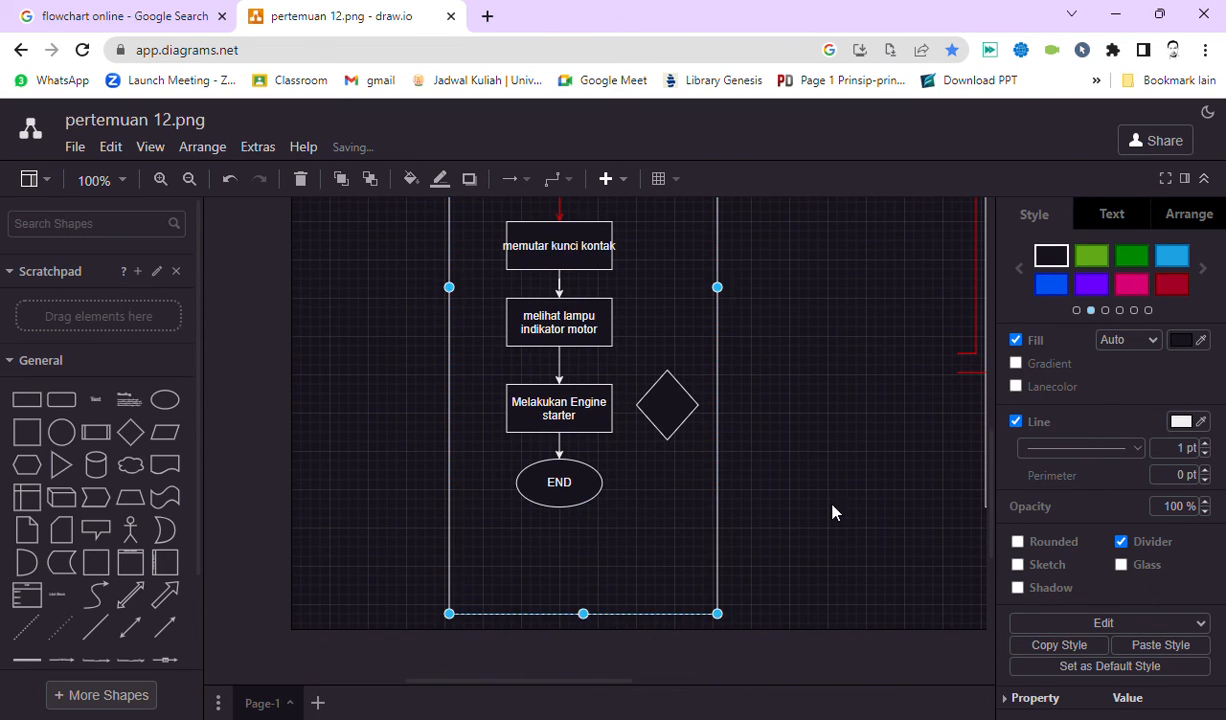
Move the END node down near the swimlane's lower border, leaving a gap below "Melakukan Engine starter".
{"action": "left_click", "coordinate": [832, 509]}
{"action": "left_click", "coordinate": [577, 501]}
{"action": "left_click_drag", "start_coordinate": [577, 501], "coordinate": [572, 588]}
{"action": "left_click", "coordinate": [707, 463]}
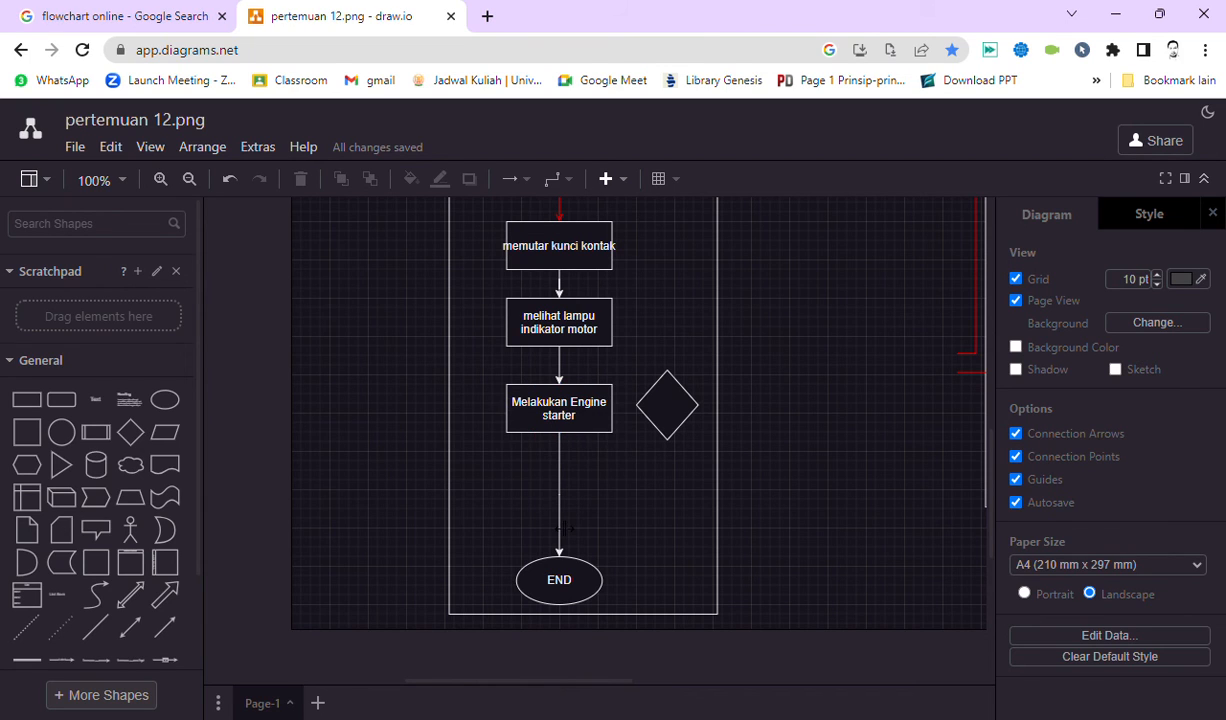
Detach the arrow from END and place the diamond between "Melakukan Engine starter" and the END node.
{"action": "left_click", "coordinate": [560, 528]}
{"action": "mouse_move", "coordinate": [559, 493]}
{"action": "left_mouse_down"}
{"action": "mouse_move", "coordinate": [614, 493]}
{"action": "mouse_move", "coordinate": [575, 437]}
{"action": "mouse_move", "coordinate": [648, 422]}
{"action": "mouse_move", "coordinate": [668, 443]}
{"action": "mouse_move", "coordinate": [563, 500]}
{"action": "left_mouse_up"}
{"action": "left_click", "coordinate": [510, 515]}
{"action": "left_click", "coordinate": [530, 491]}
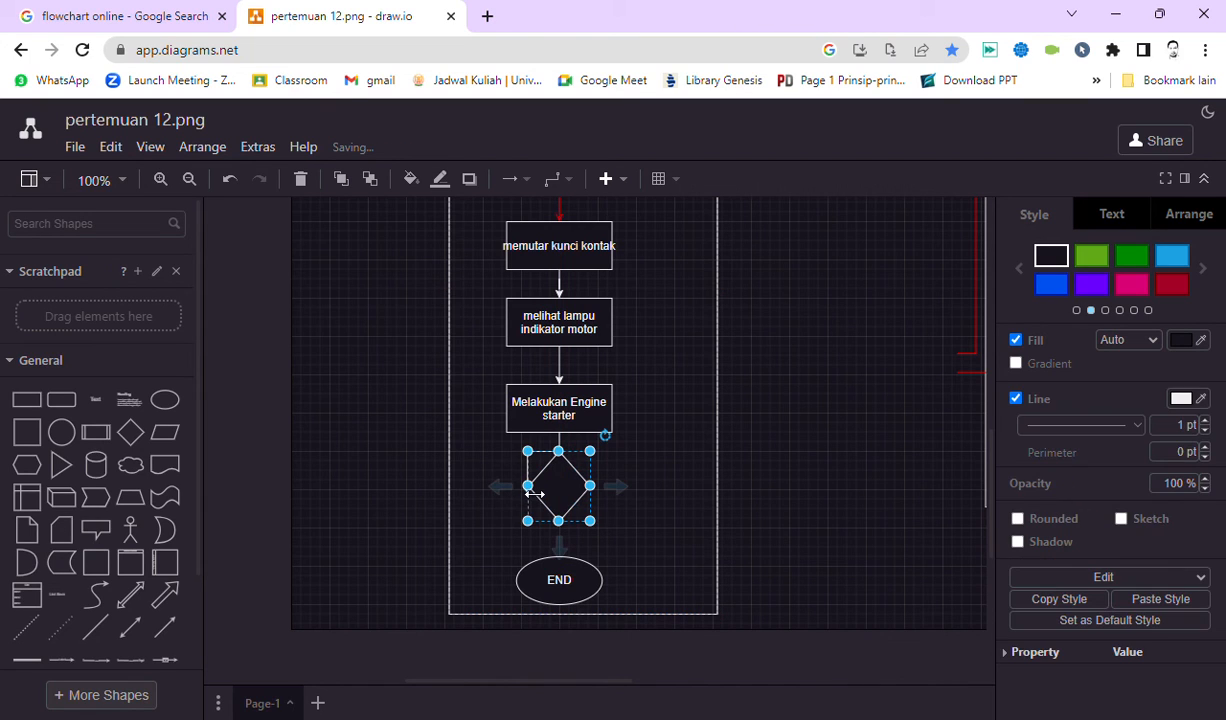
{"action": "left_click", "coordinate": [522, 510]}
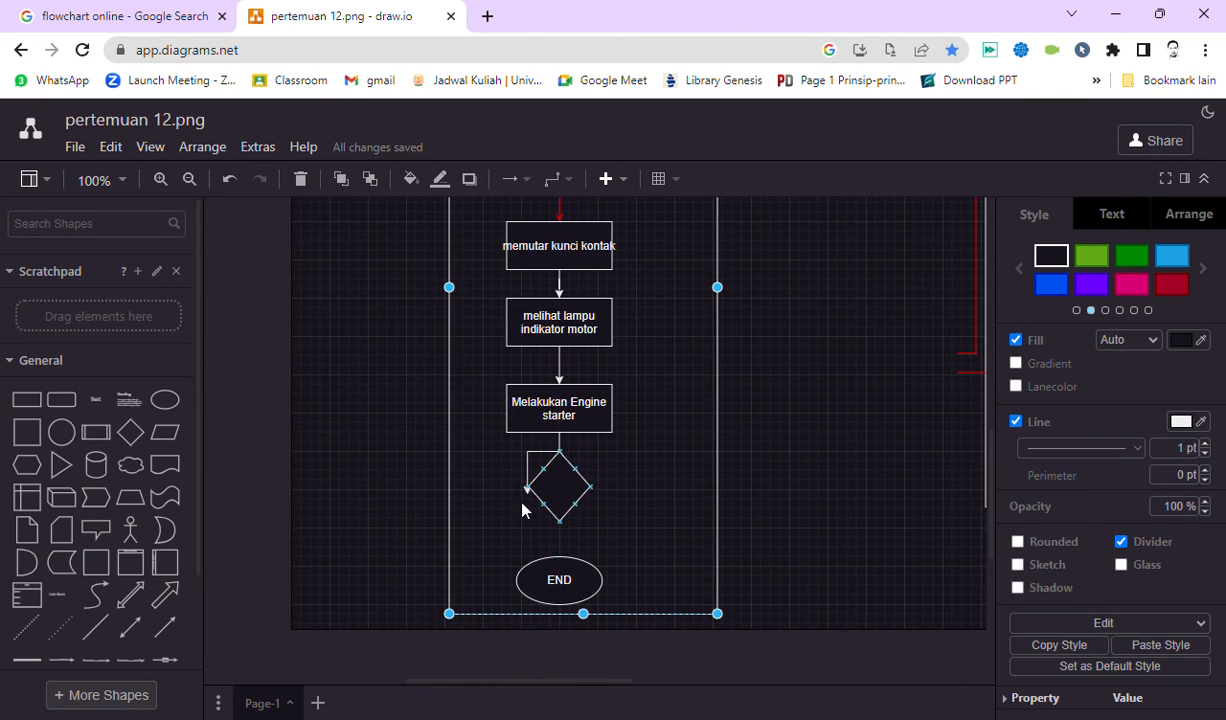
Move the end of the "Melakukan Engine starter" arrow from the diamond's side corner to its upper corner.
{"action": "mouse_move", "coordinate": [535, 492]}
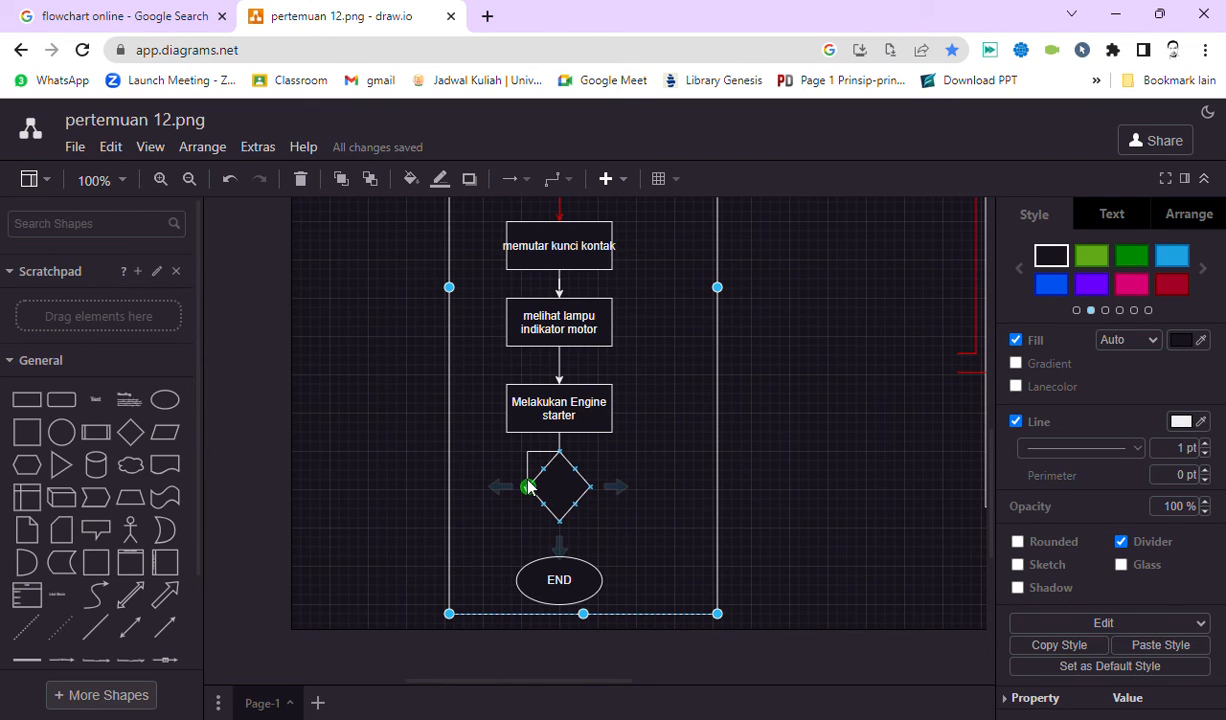
{"action": "left_click", "coordinate": [530, 487]}
{"action": "left_click_drag", "start_coordinate": [528, 490], "coordinate": [568, 466]}
{"action": "left_click", "coordinate": [635, 531]}
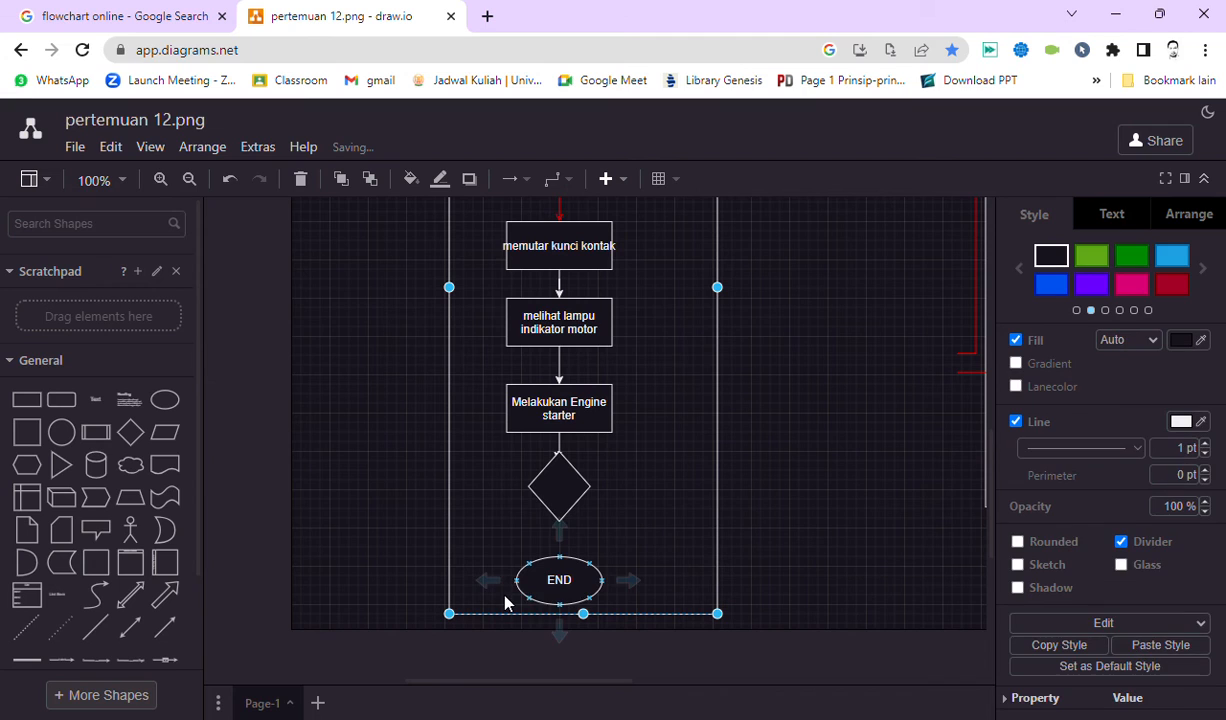
Move the diamond slightly lower to give its incoming arrow more room below "Melakukan Engine starter".
{"action": "left_click", "coordinate": [566, 482]}
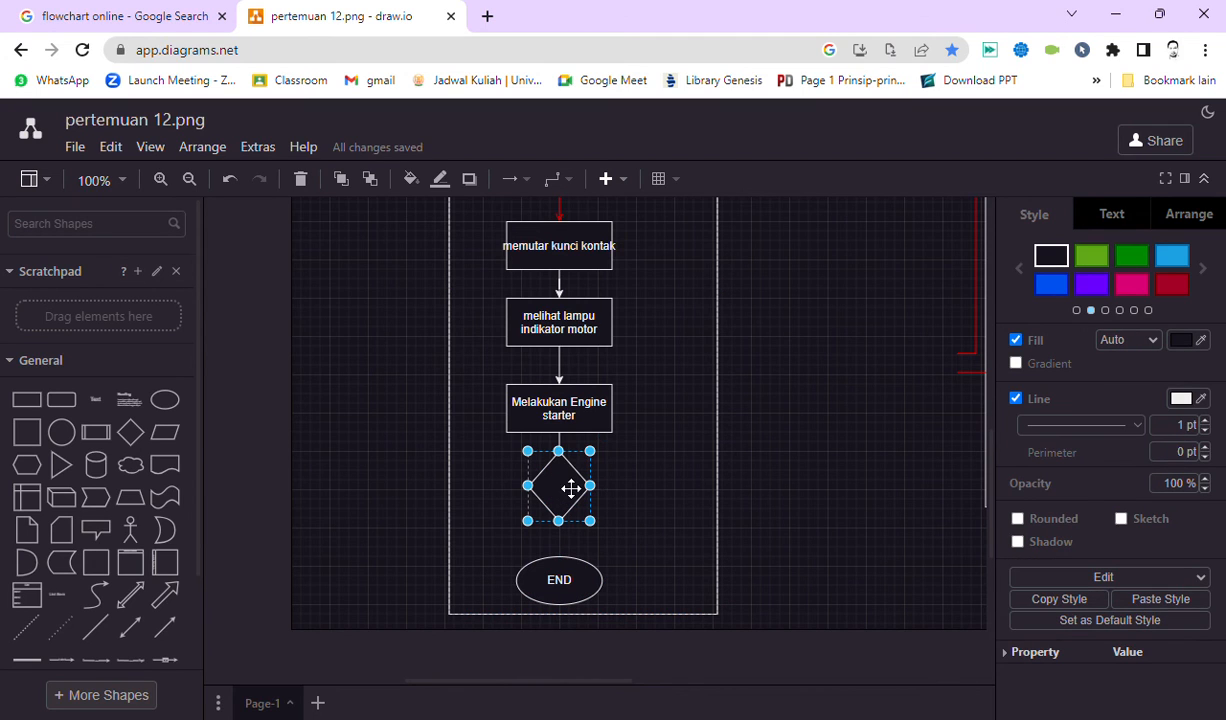
{"action": "left_click_drag", "start_coordinate": [570, 489], "coordinate": [564, 493]}
{"action": "left_click", "coordinate": [649, 503]}
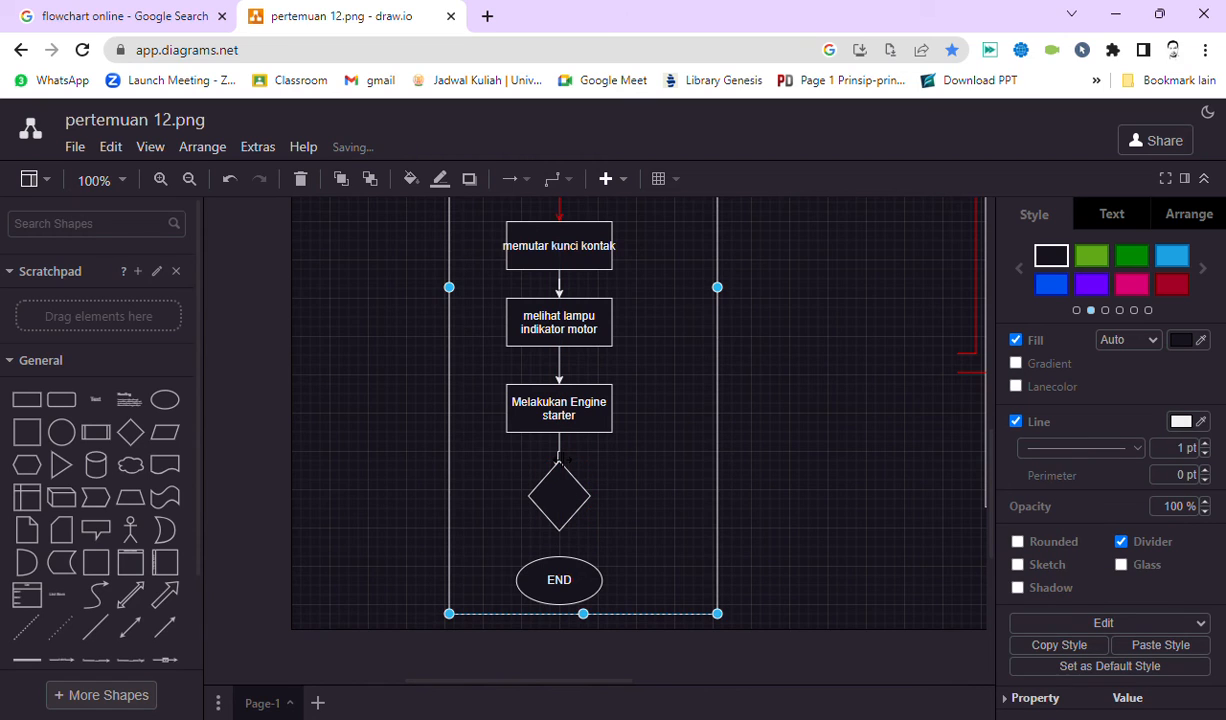
{"action": "left_click", "coordinate": [561, 472]}
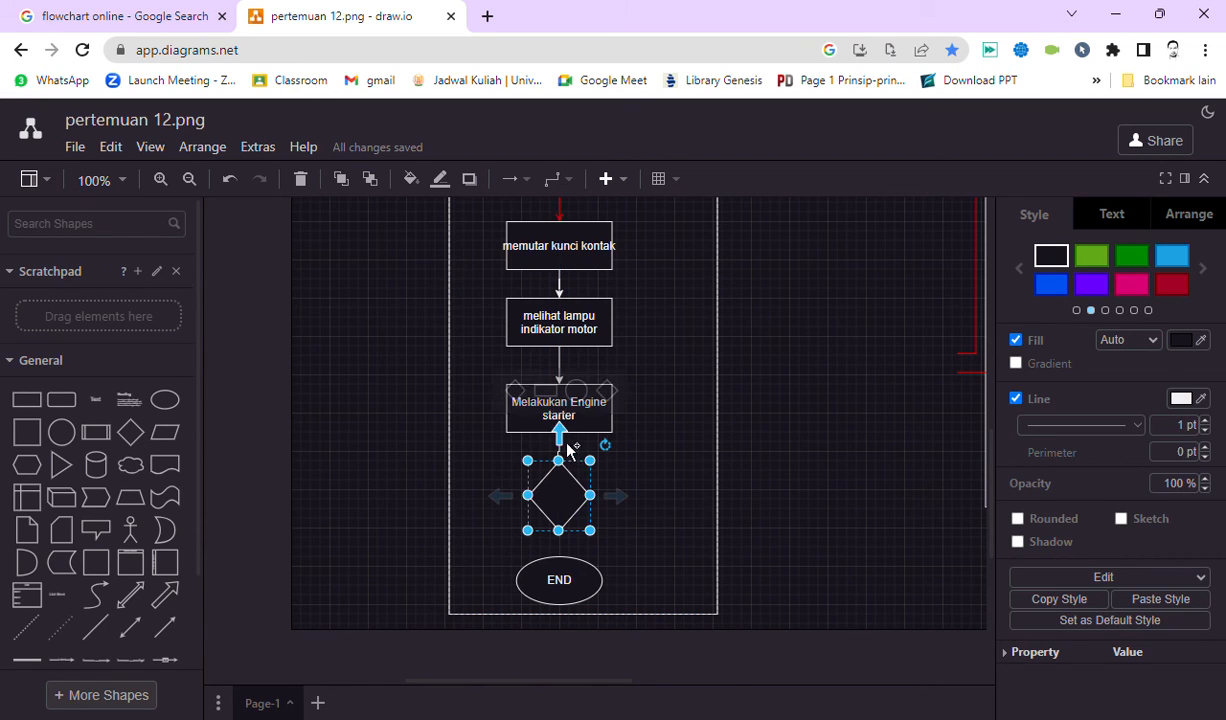
{"action": "left_click", "coordinate": [575, 446]}
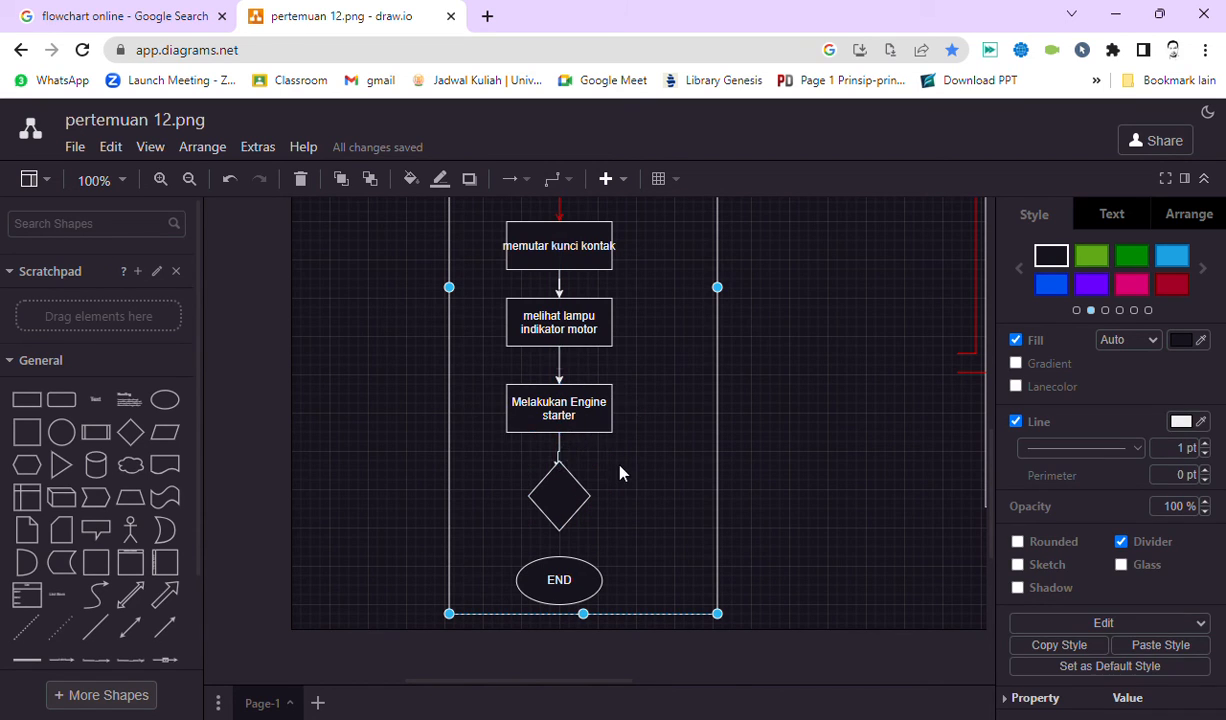
{"action": "left_click", "coordinate": [556, 498]}
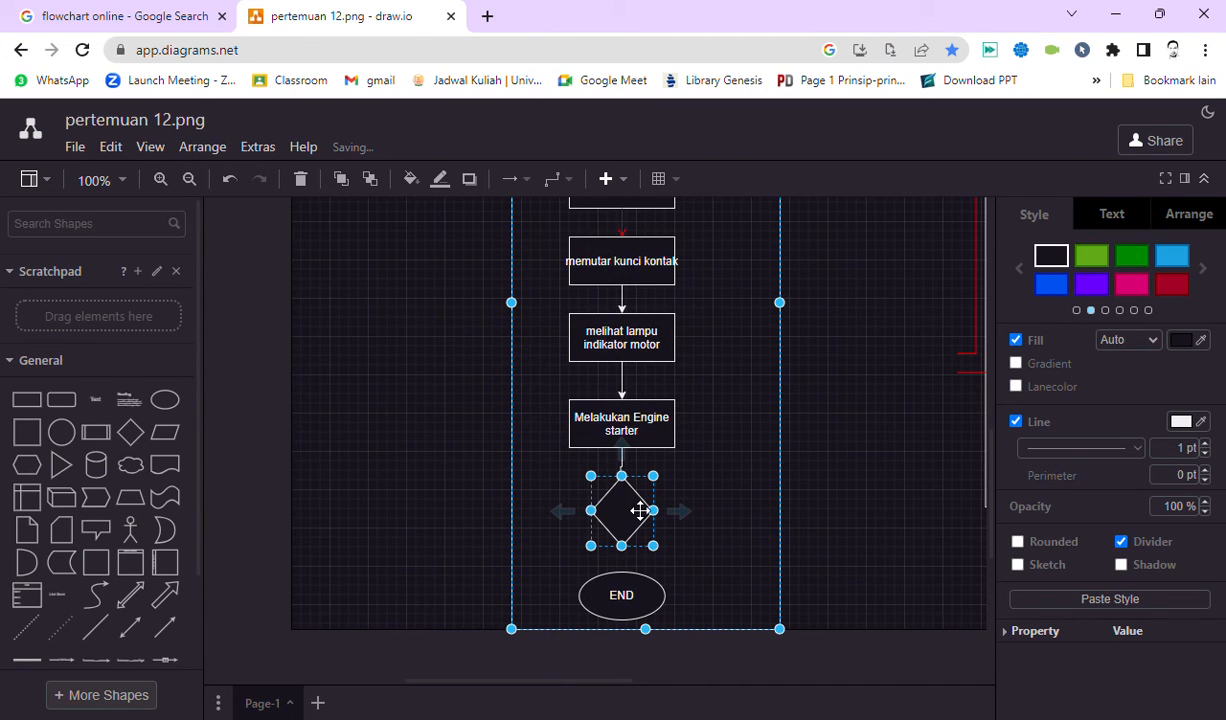
{"action": "key", "text": "ctrl+z"}
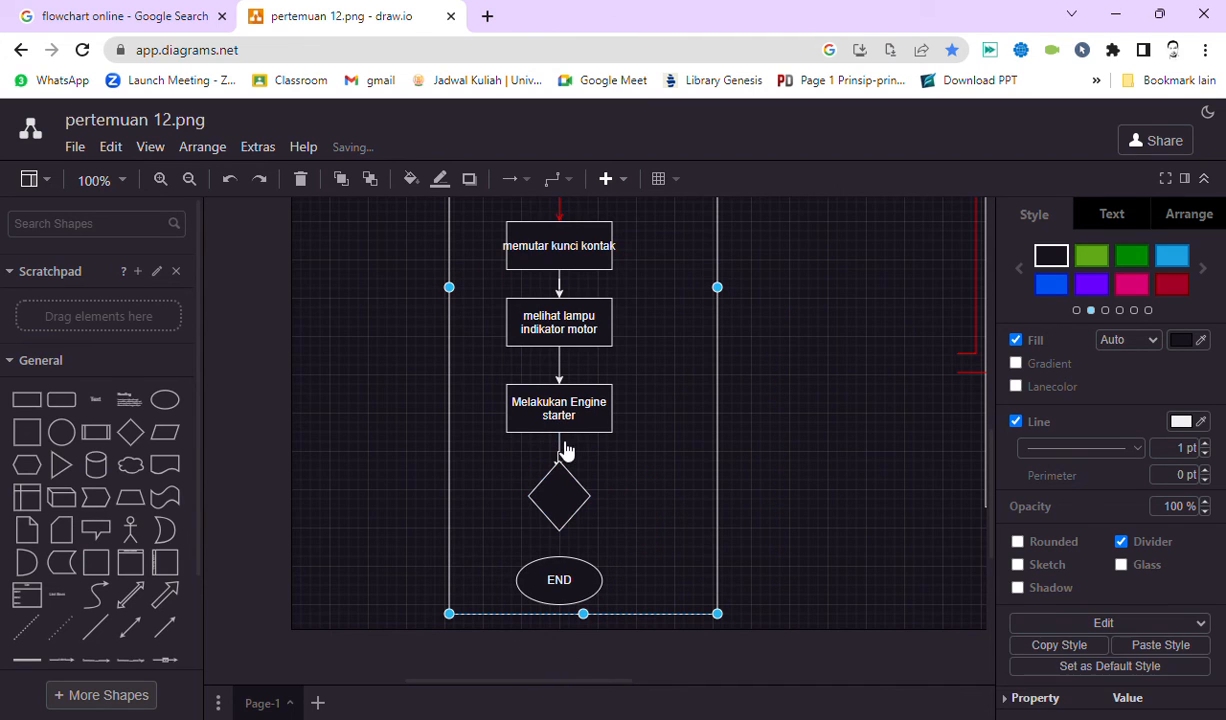
{"action": "left_click", "coordinate": [559, 445]}
{"action": "key", "text": "Delete"}
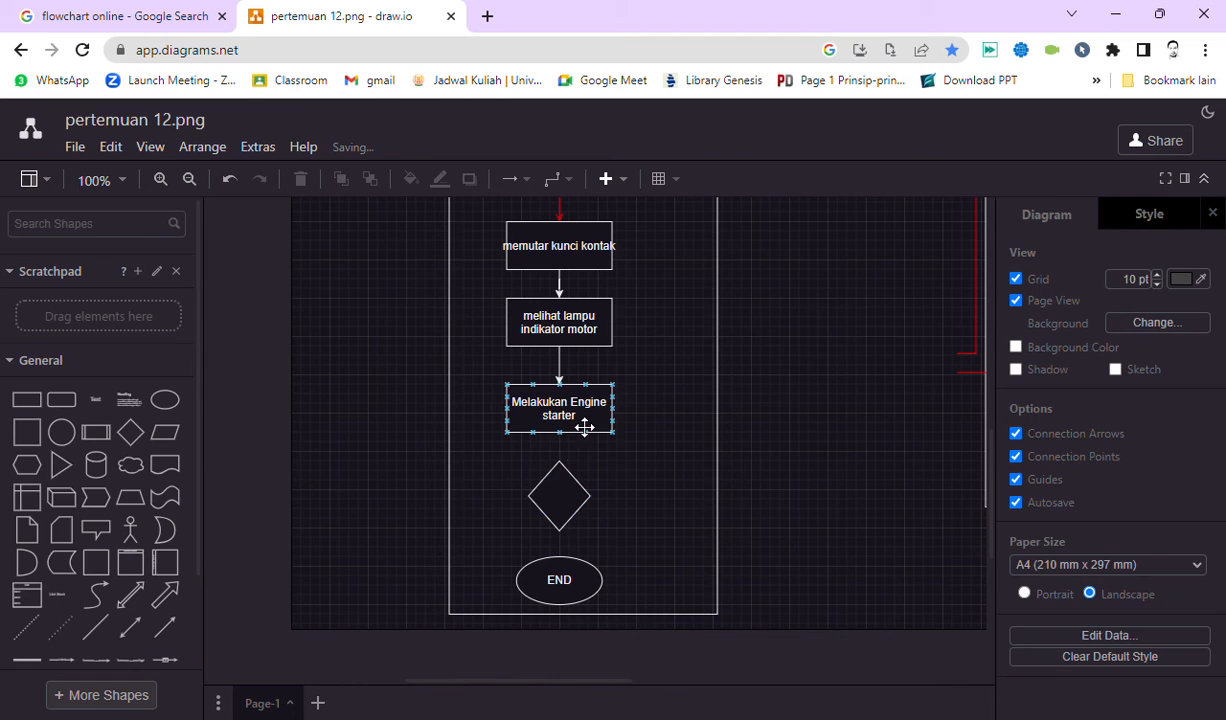
{"action": "key", "text": "ctrl+z"}
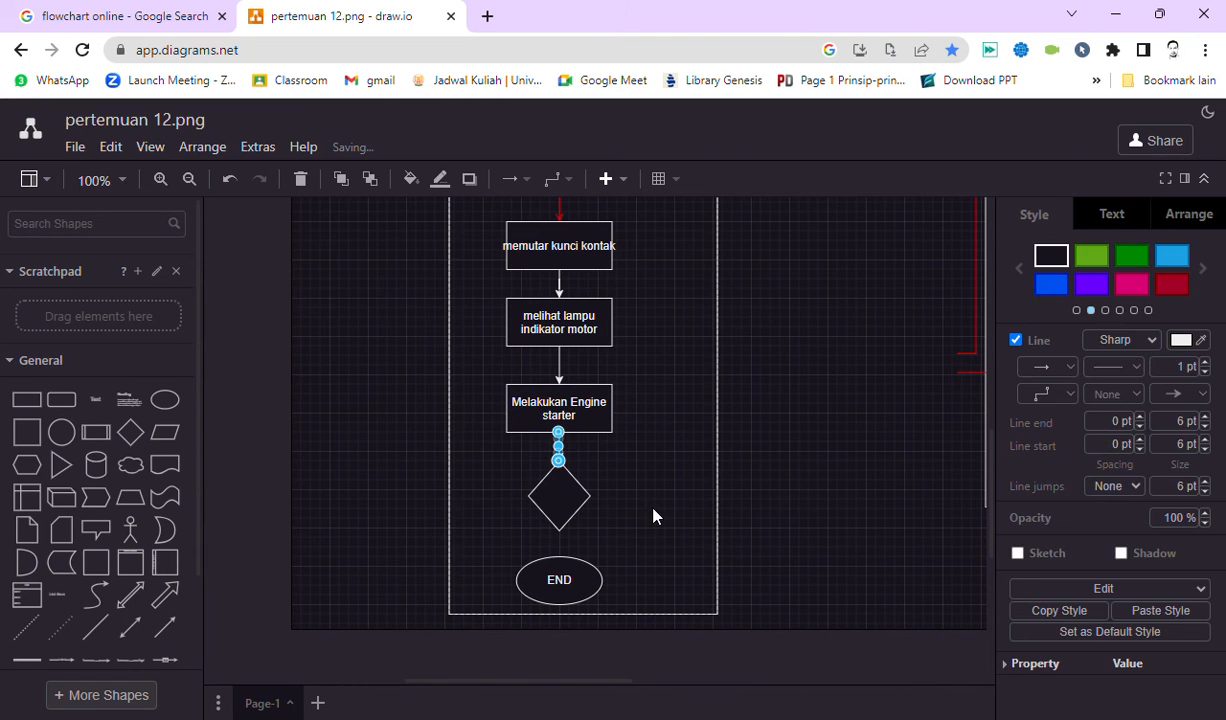
Straighten the arrow running from "Melakukan Engine starter" into the diamond and label the diamond "Y/T".
{"action": "left_click", "coordinate": [620, 488]}
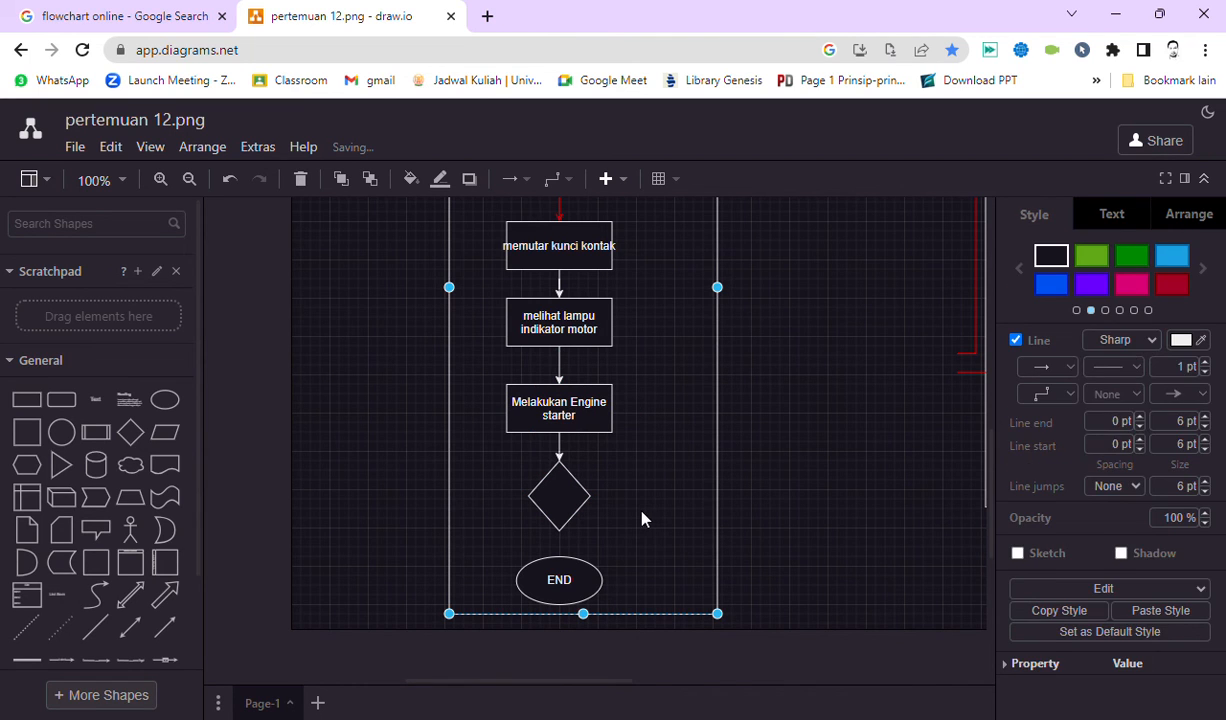
{"action": "double_click", "coordinate": [572, 510]}
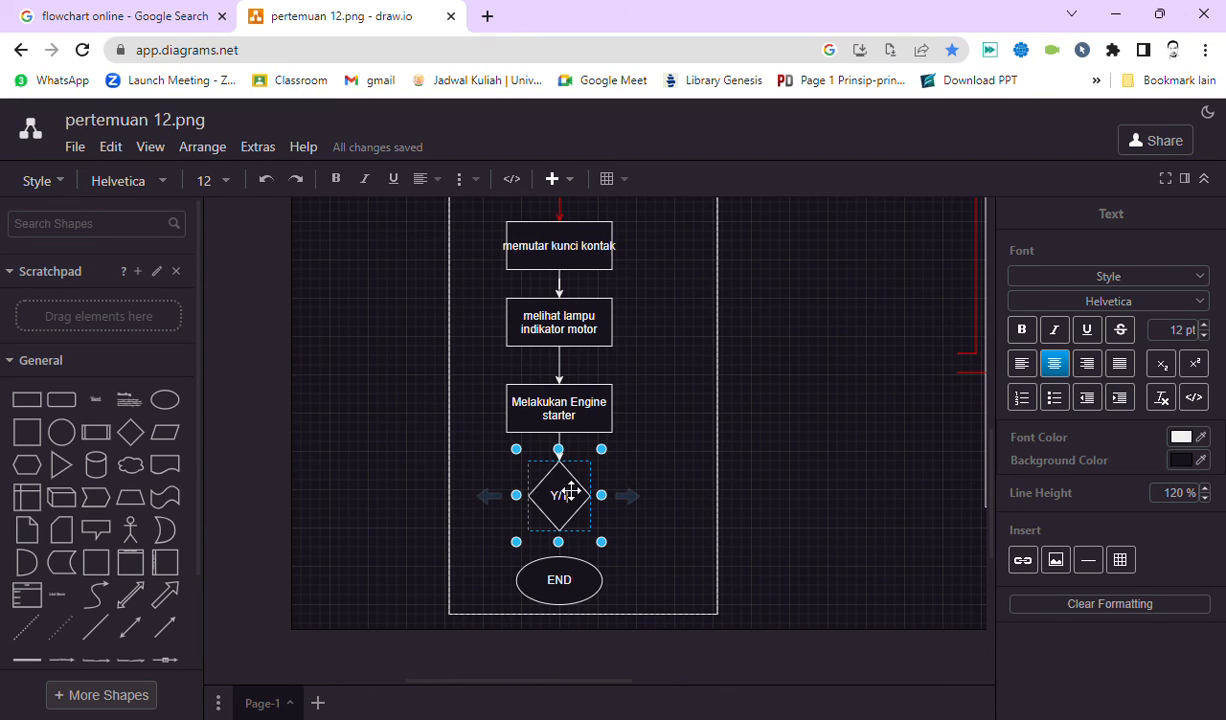
{"action": "left_click", "coordinate": [670, 434]}
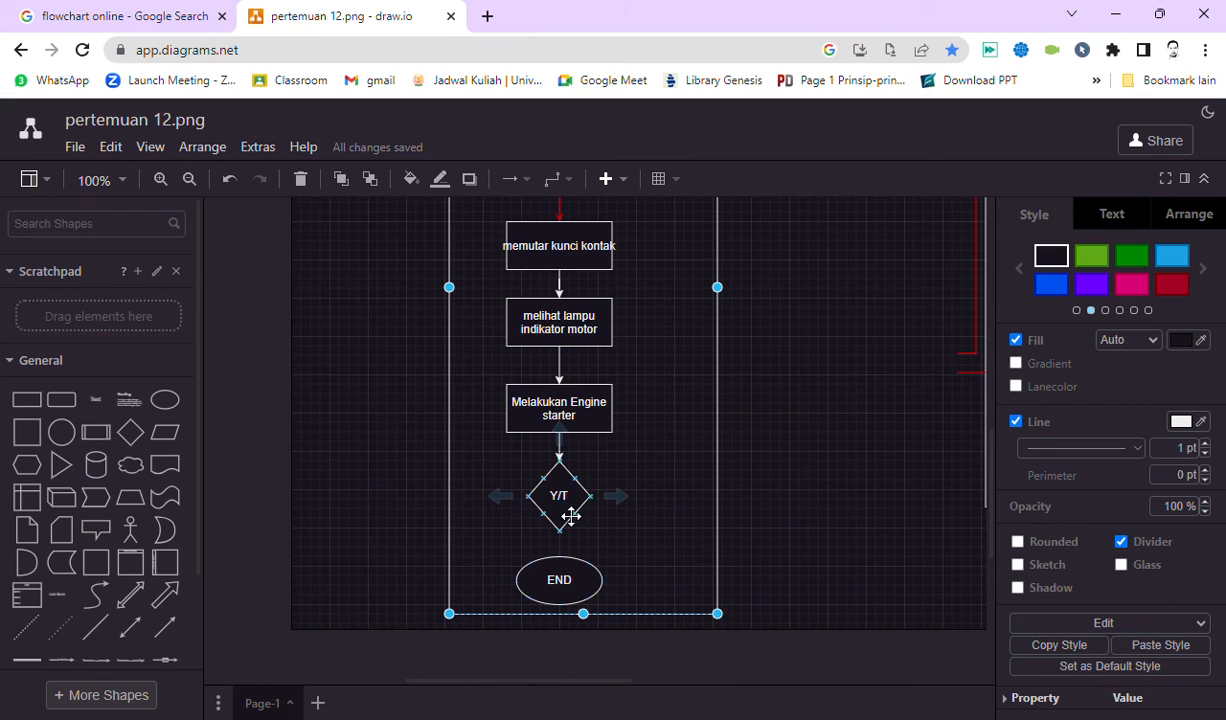
Shift the swimlane slightly down with its contents and extend its lower border well below the END node.
{"action": "left_click_drag", "start_coordinate": [568, 594], "coordinate": [560, 614]}
{"action": "left_click", "coordinate": [690, 634]}
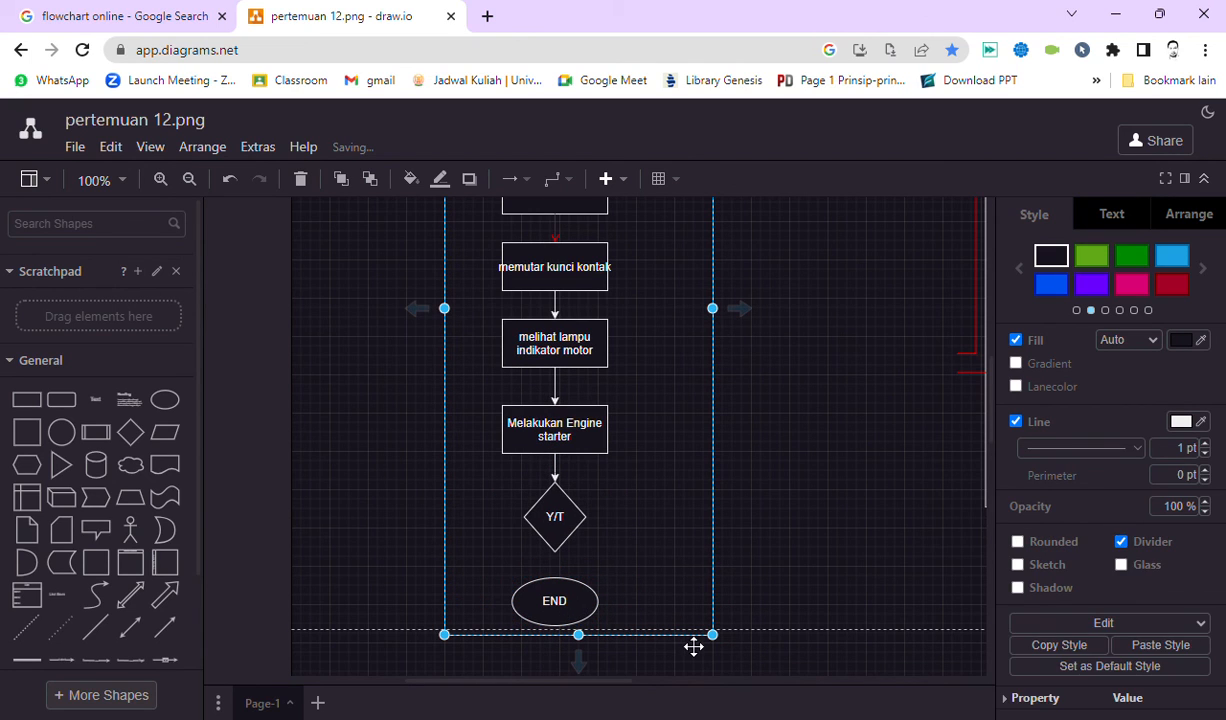
{"action": "left_click", "coordinate": [556, 514]}
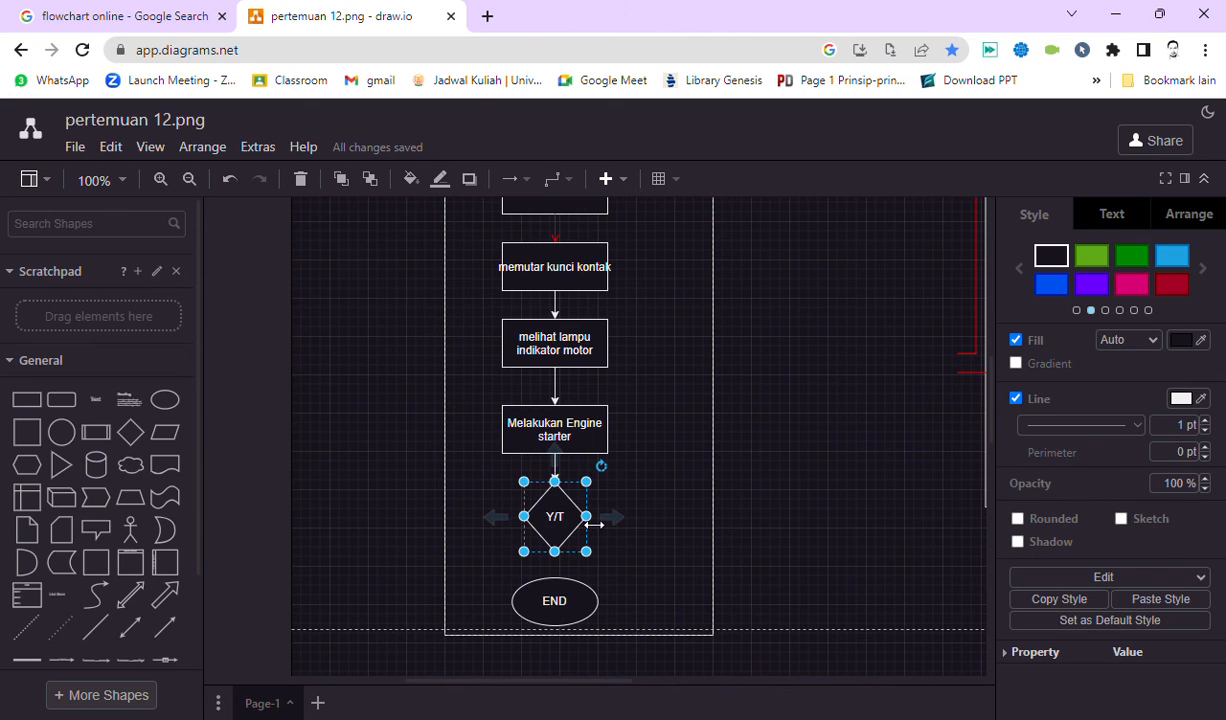
{"action": "left_click", "coordinate": [681, 645]}
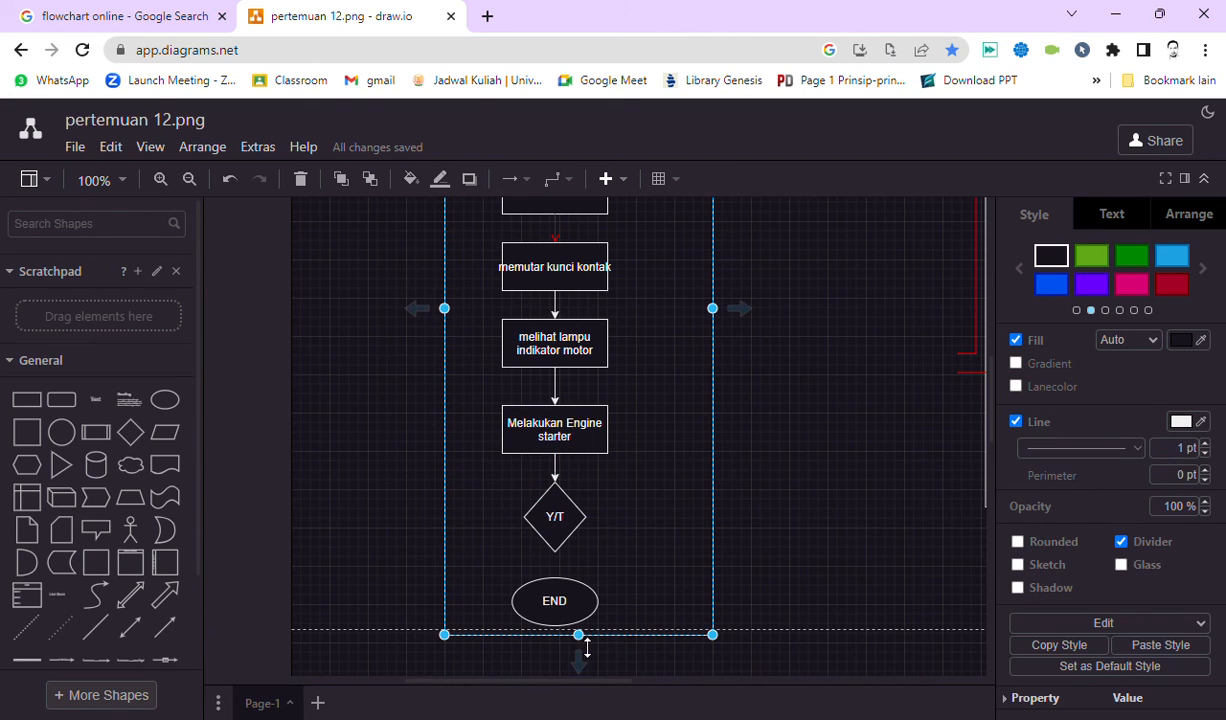
{"action": "mouse_move", "coordinate": [587, 647]}
{"action": "left_mouse_down"}
{"action": "mouse_move", "coordinate": [580, 687]}
{"action": "mouse_move", "coordinate": [583, 655]}
{"action": "left_mouse_up"}
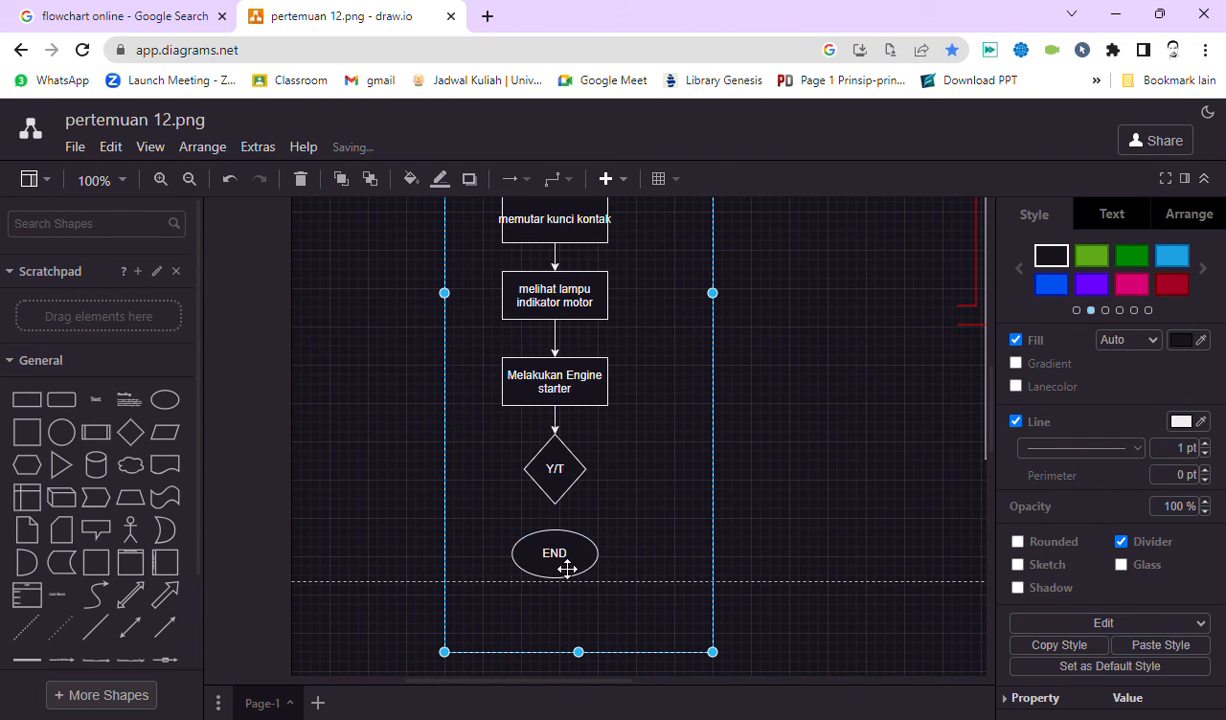
Move the END node lower in the swimlane and connect the Y/T diamond's lower corner to it with an arrow.
{"action": "mouse_move", "coordinate": [567, 569]}
{"action": "left_mouse_down"}
{"action": "mouse_move", "coordinate": [558, 592]}
{"action": "mouse_move", "coordinate": [576, 592]}
{"action": "left_mouse_up"}
{"action": "key", "text": "ctrl+z"}
{"action": "left_click", "coordinate": [857, 551]}
{"action": "left_click", "coordinate": [739, 465]}
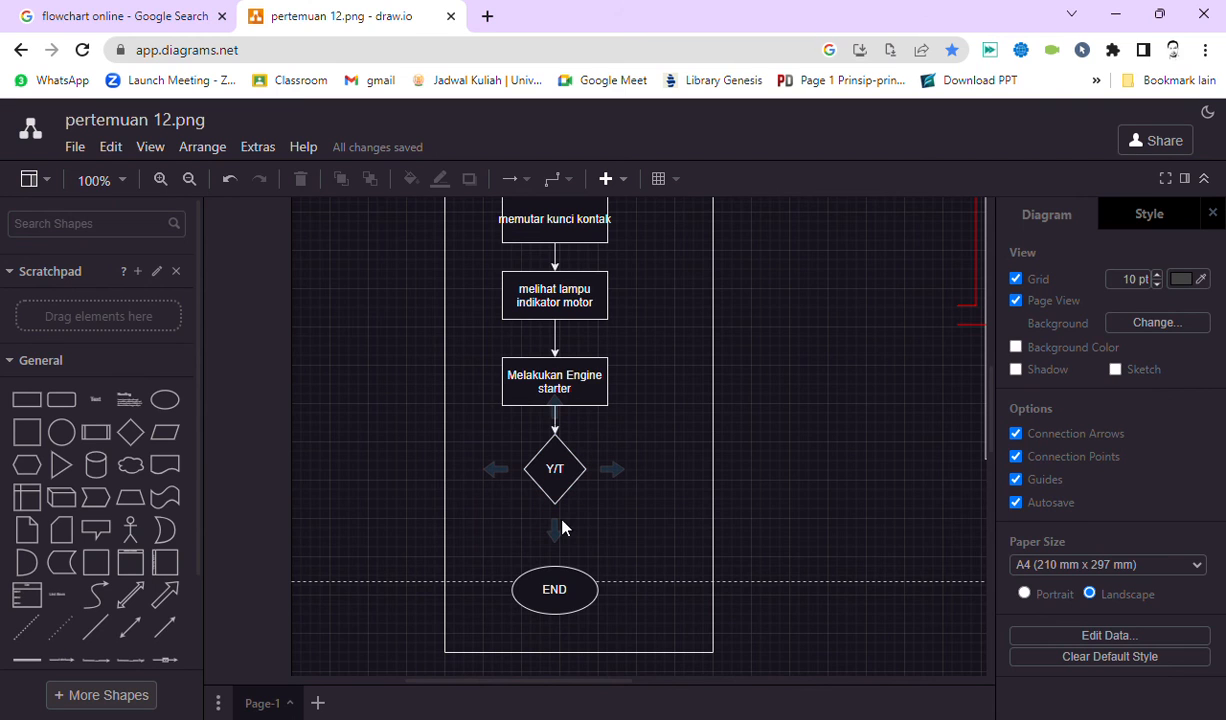
{"action": "left_click_drag", "start_coordinate": [555, 520], "coordinate": [528, 569]}
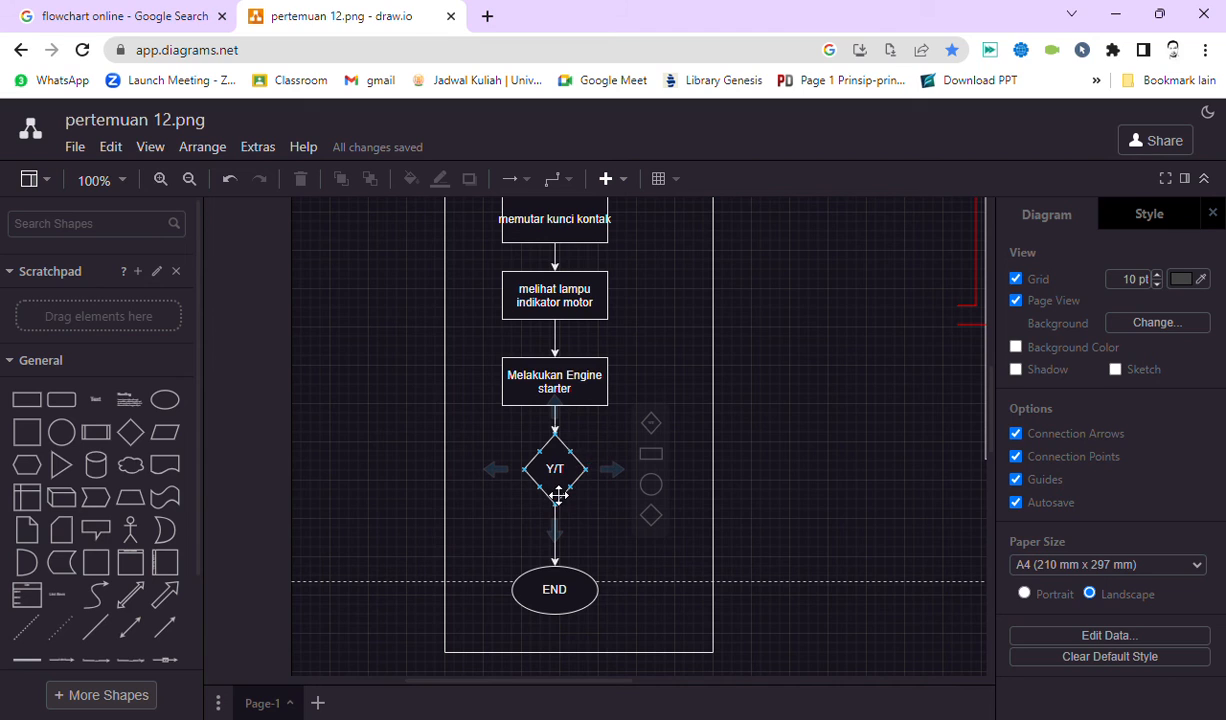
{"action": "double_click", "coordinate": [616, 482]}
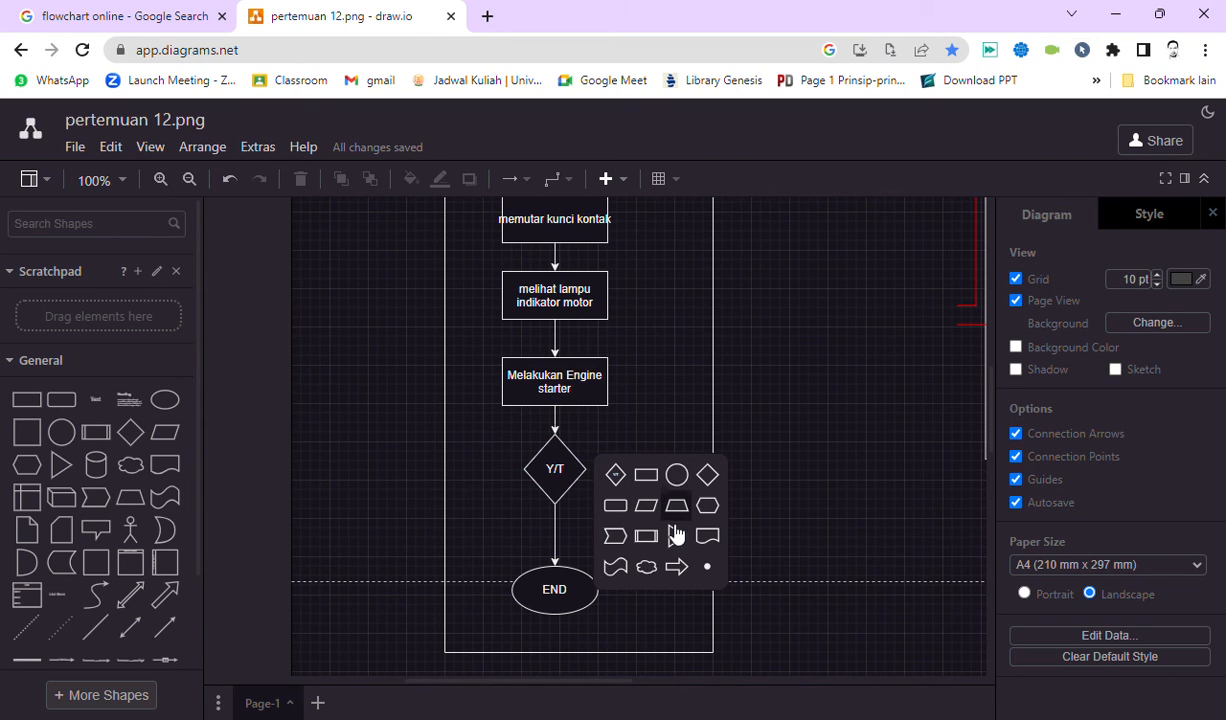
{"action": "left_click", "coordinate": [369, 521]}
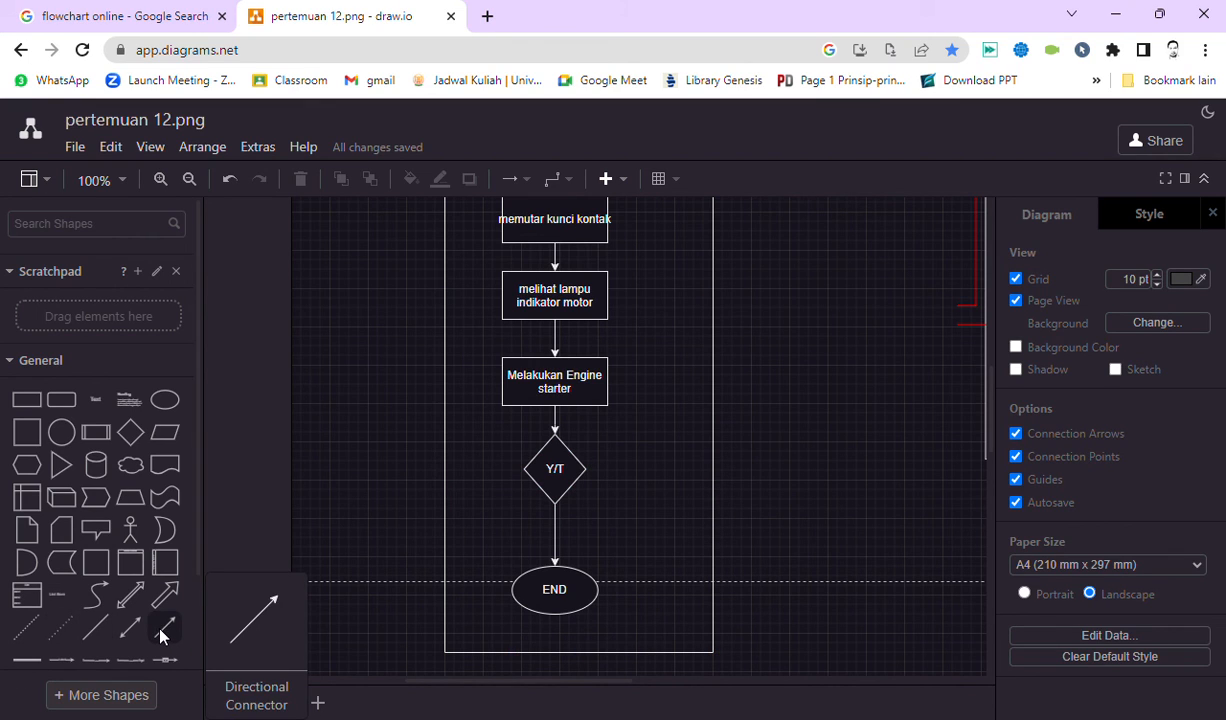
{"action": "left_click_drag", "start_coordinate": [163, 635], "coordinate": [585, 469]}
{"action": "mouse_move", "coordinate": [664, 422]}
{"action": "left_mouse_down"}
{"action": "mouse_move", "coordinate": [612, 285]}
{"action": "mouse_move", "coordinate": [605, 301]}
{"action": "mouse_move", "coordinate": [646, 427]}
{"action": "left_mouse_up"}
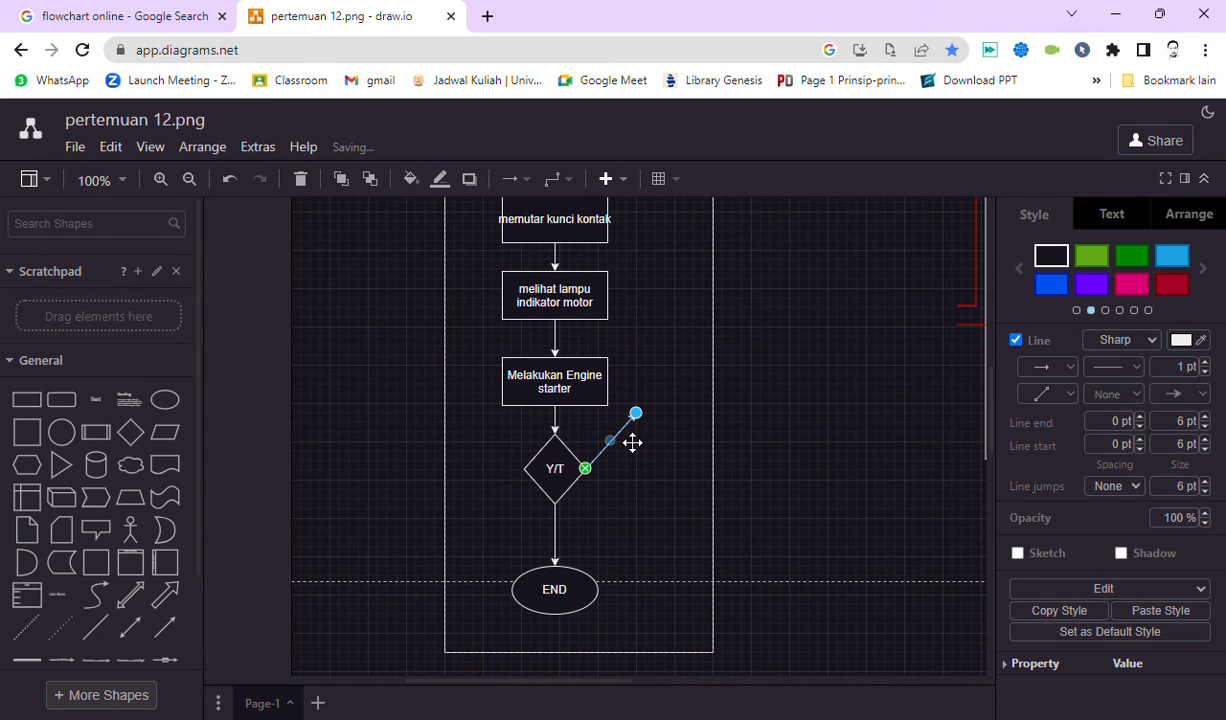
{"action": "key", "text": "Delete"}
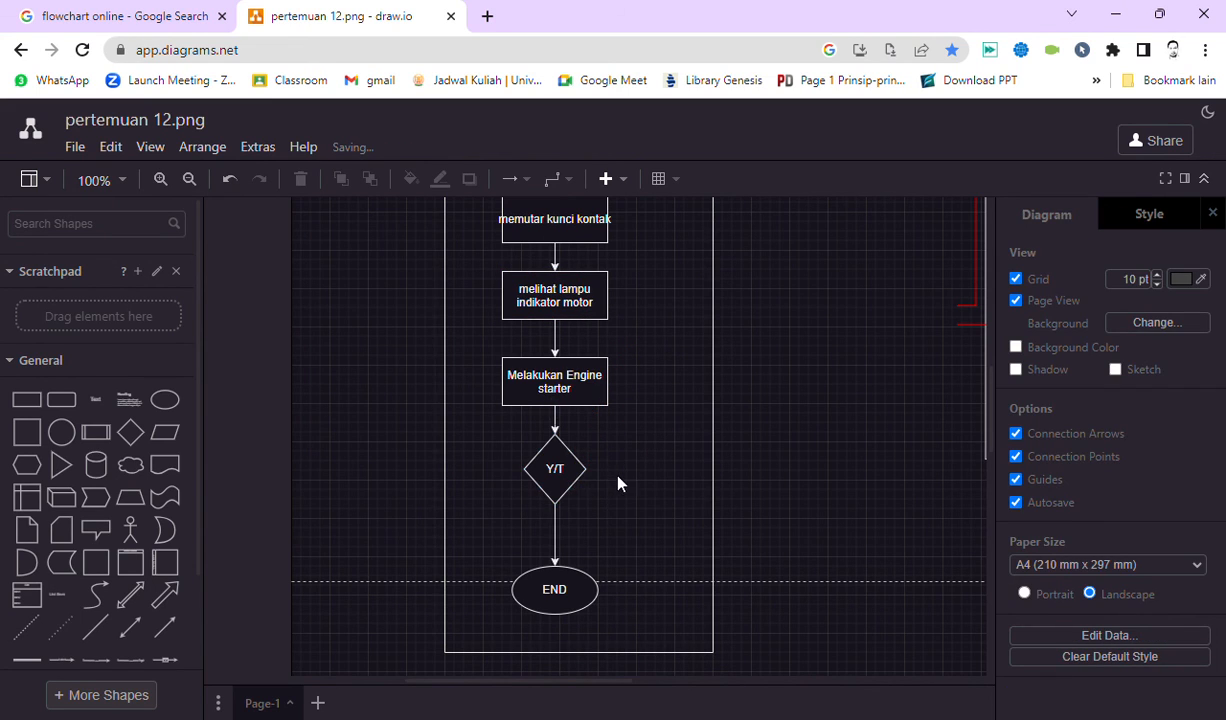
Insert a rectangle connected to the right corner of the Y/T diamond and delete the rectangle, keeping only its arrow.
{"action": "left_click", "coordinate": [664, 353]}
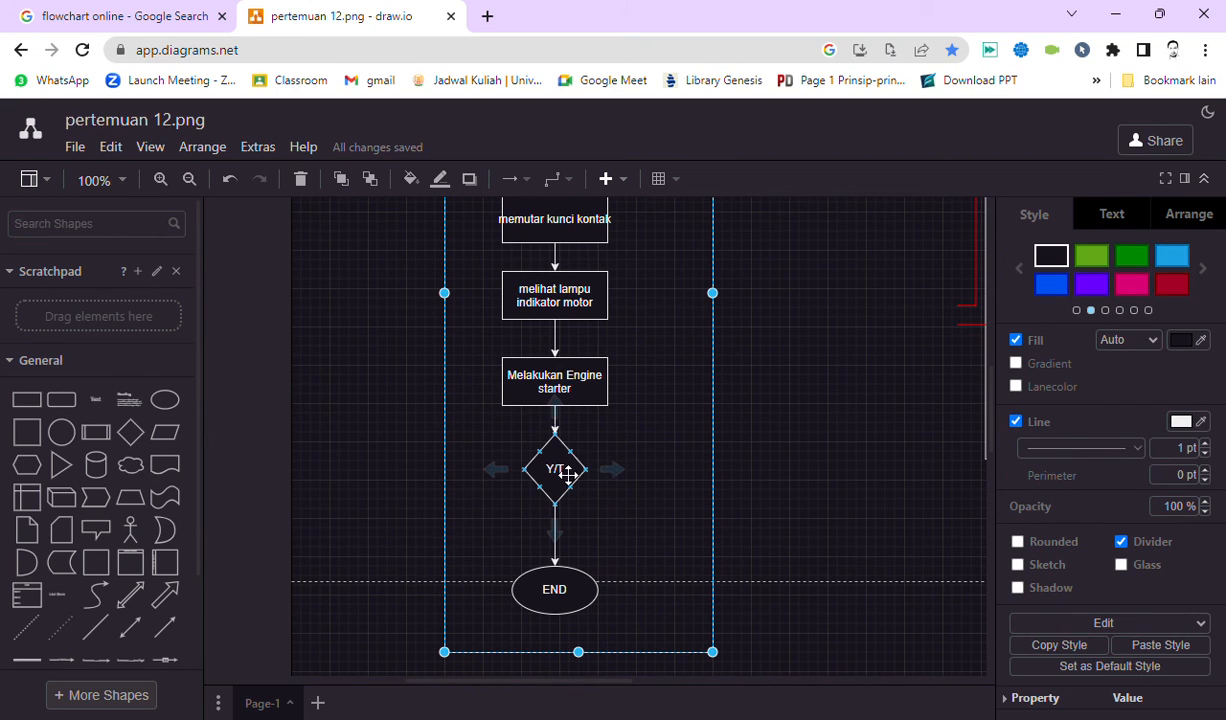
{"action": "mouse_move", "coordinate": [621, 485]}
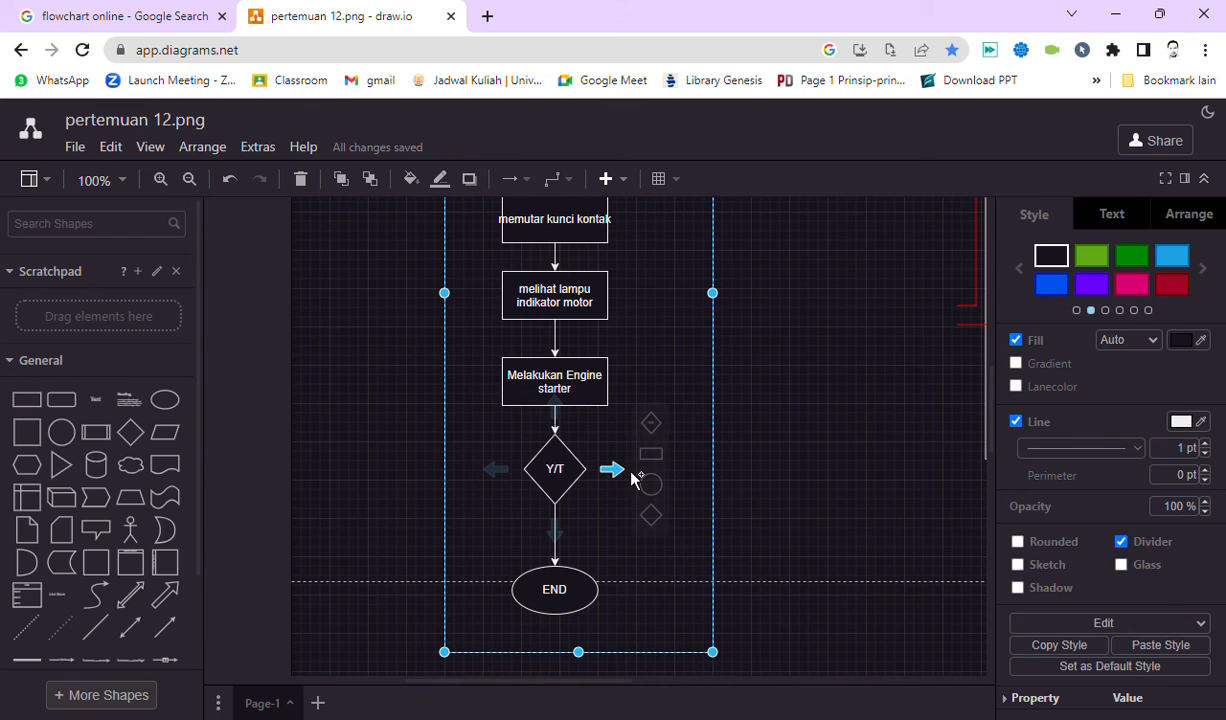
{"action": "left_click", "coordinate": [651, 454]}
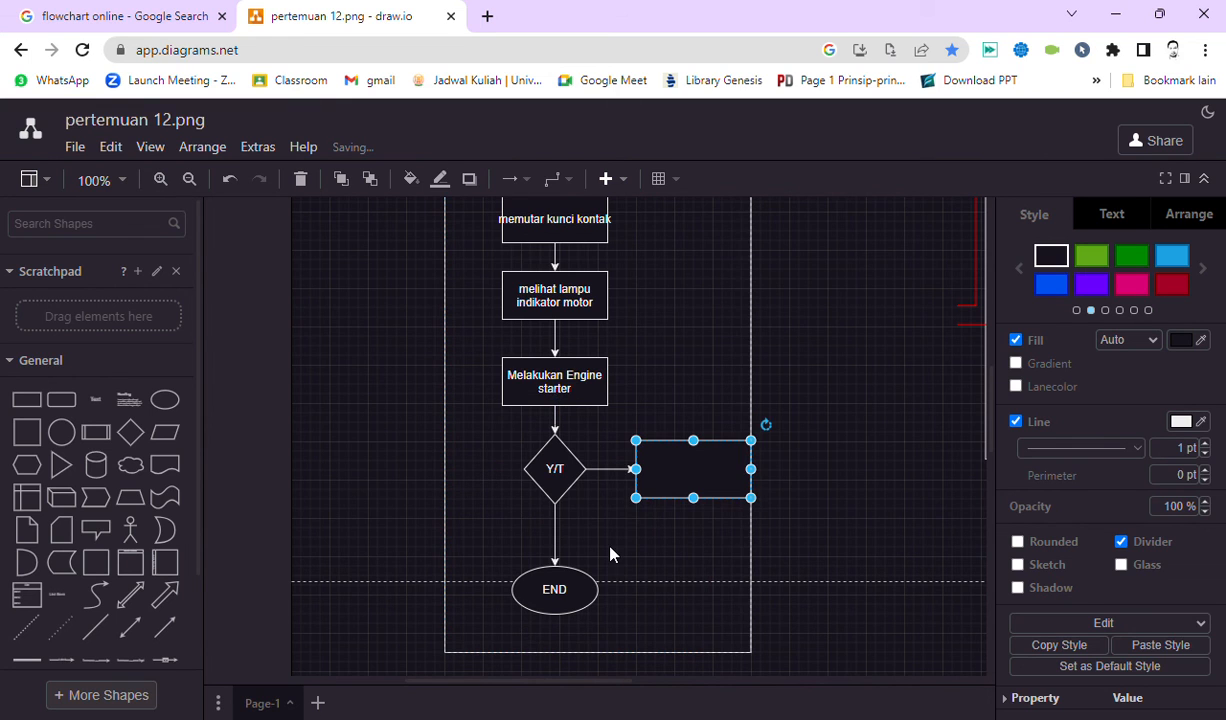
{"action": "left_click", "coordinate": [694, 484]}
{"action": "key", "text": "Delete"}
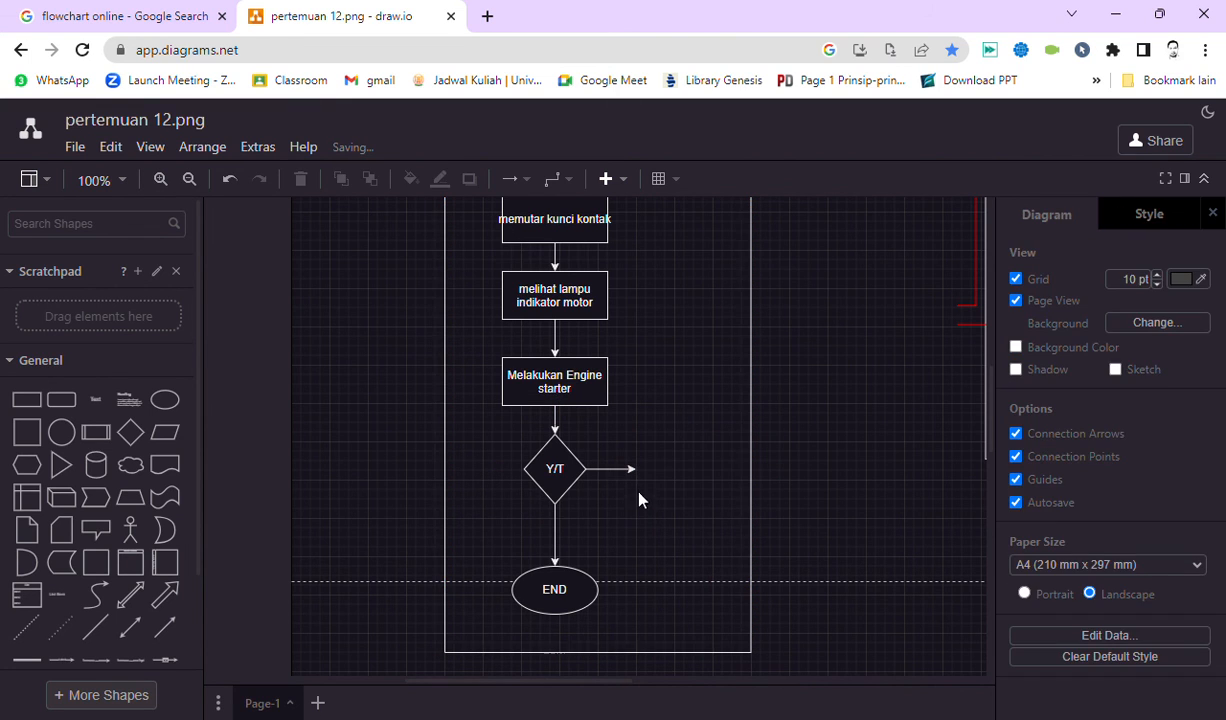
Attach the arrow's end to the right side of "melihat lampu indikator motor" and reroute its start from the Y/T diamond's right corner.
{"action": "left_click", "coordinate": [611, 470]}
{"action": "left_click_drag", "start_coordinate": [635, 468], "coordinate": [620, 302]}
{"action": "left_click", "coordinate": [605, 430]}
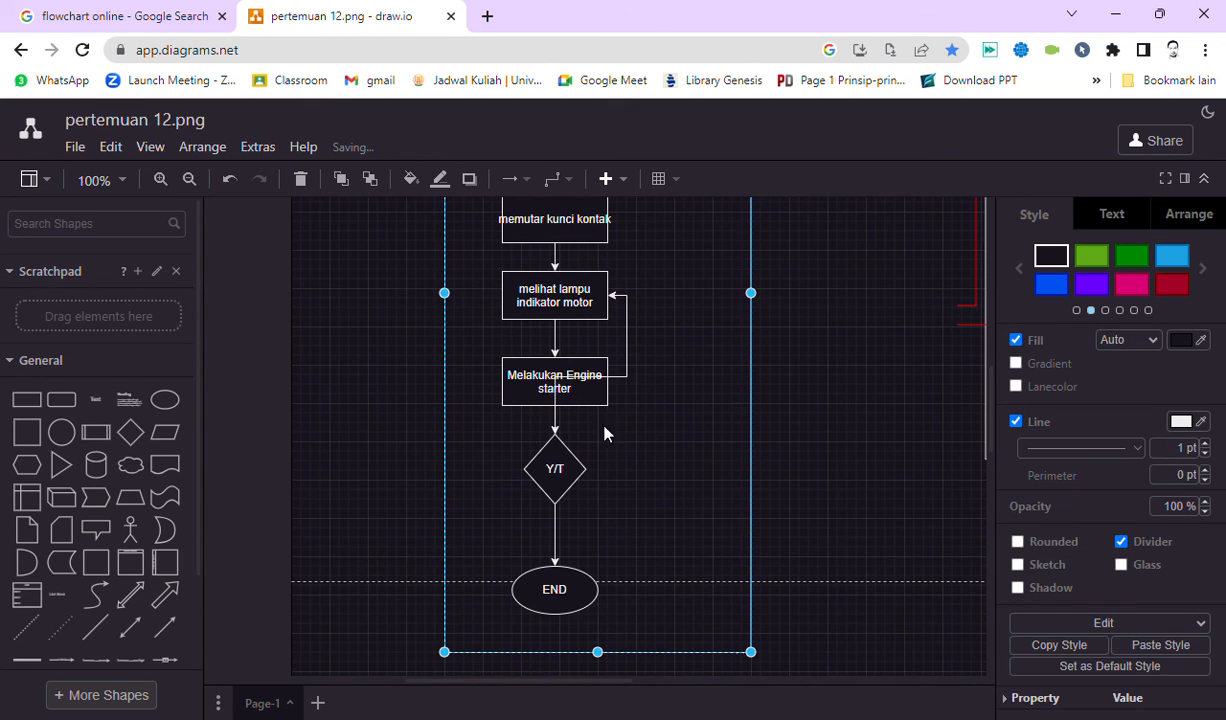
{"action": "left_click", "coordinate": [624, 377]}
{"action": "left_click", "coordinate": [632, 468]}
{"action": "left_click", "coordinate": [628, 345]}
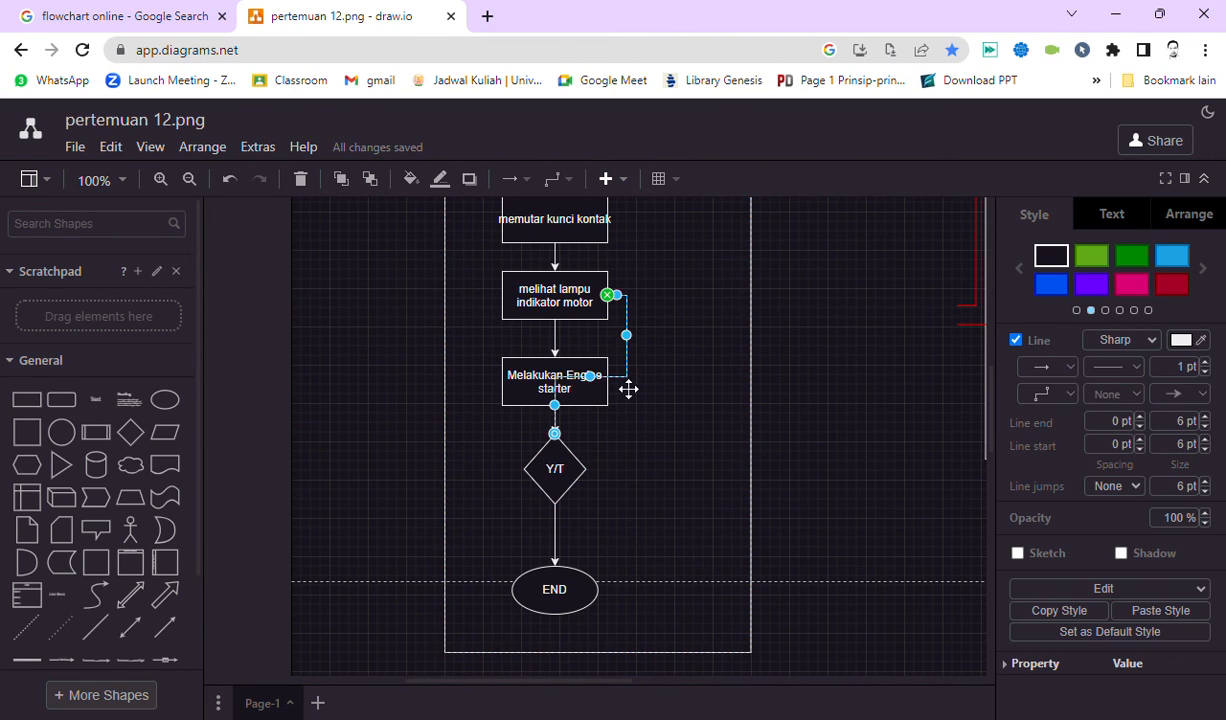
{"action": "left_click_drag", "start_coordinate": [627, 389], "coordinate": [638, 510]}
{"action": "left_click", "coordinate": [640, 540]}
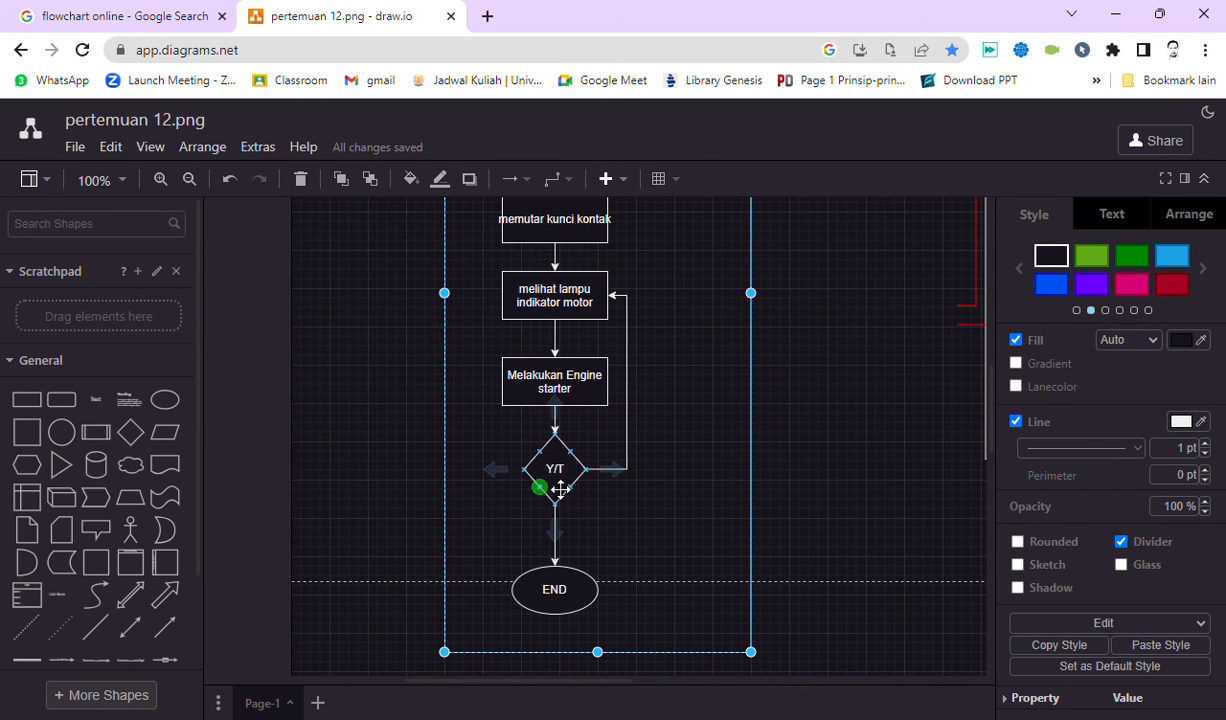
Label the return arrow from the Y/T diamond to "melihat lampu indikator motor" as "Tidak menyala".
{"action": "left_click", "coordinate": [634, 415]}
{"action": "double_click", "coordinate": [637, 415]}
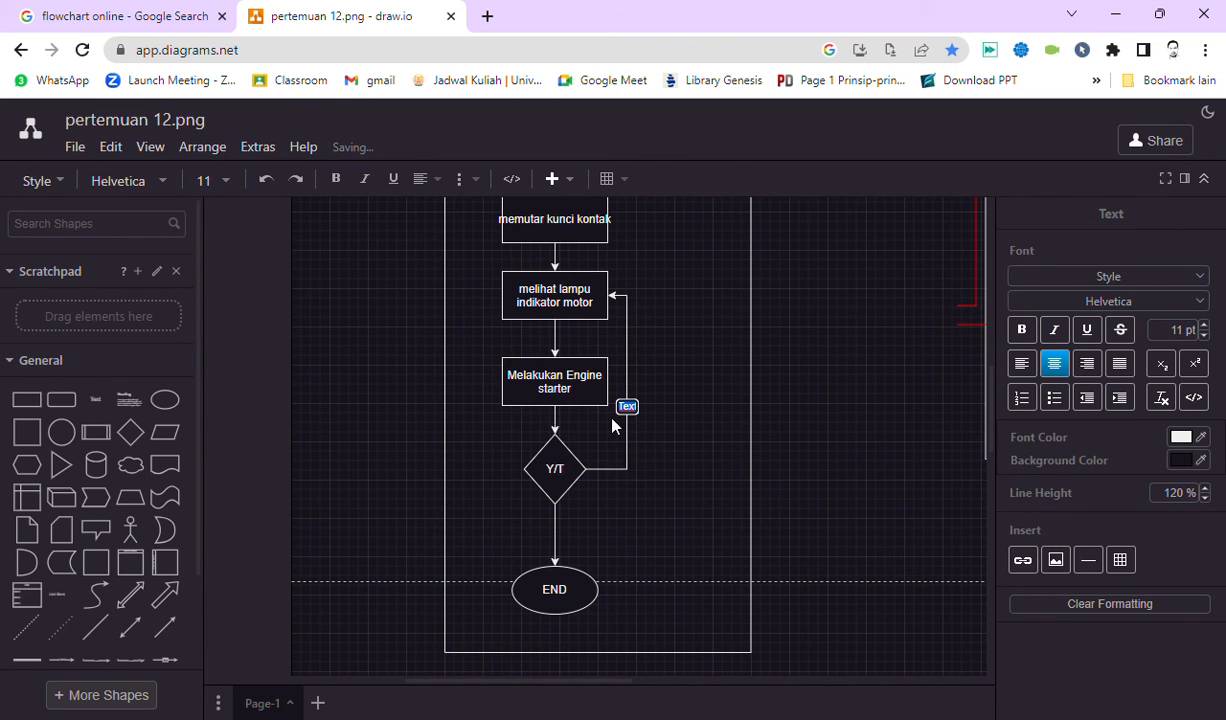
{"action": "left_click", "coordinate": [692, 438]}
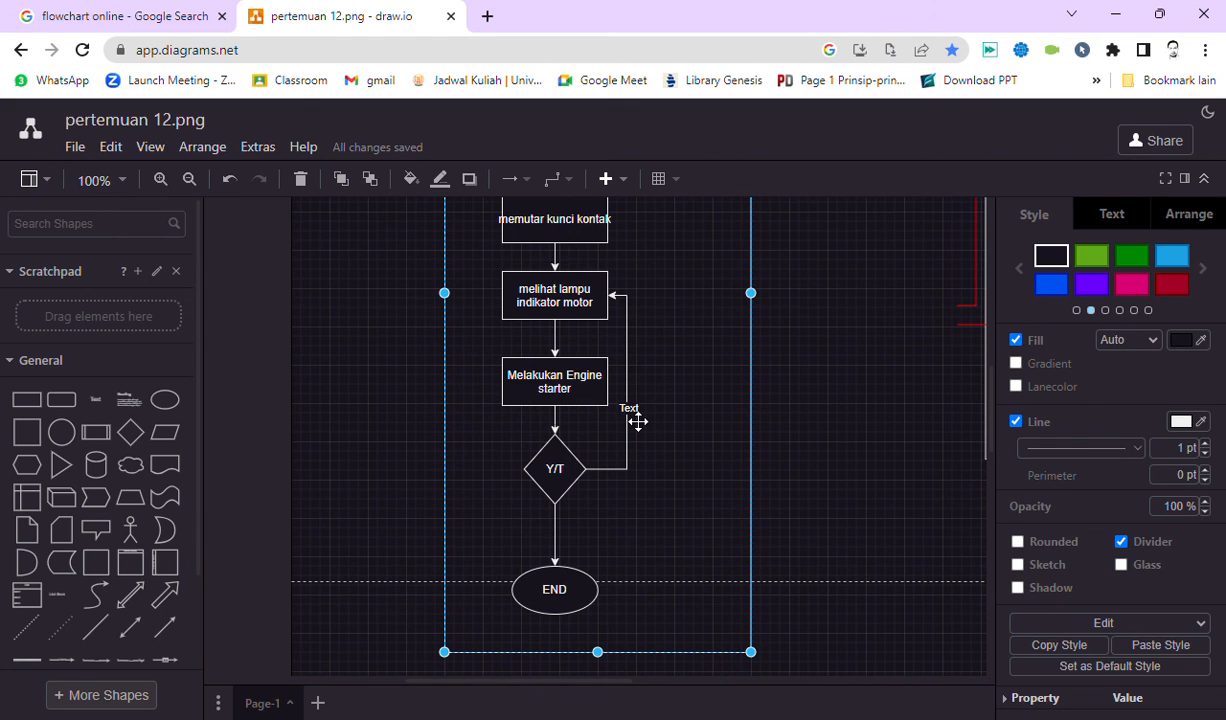
{"action": "double_click", "coordinate": [630, 418]}
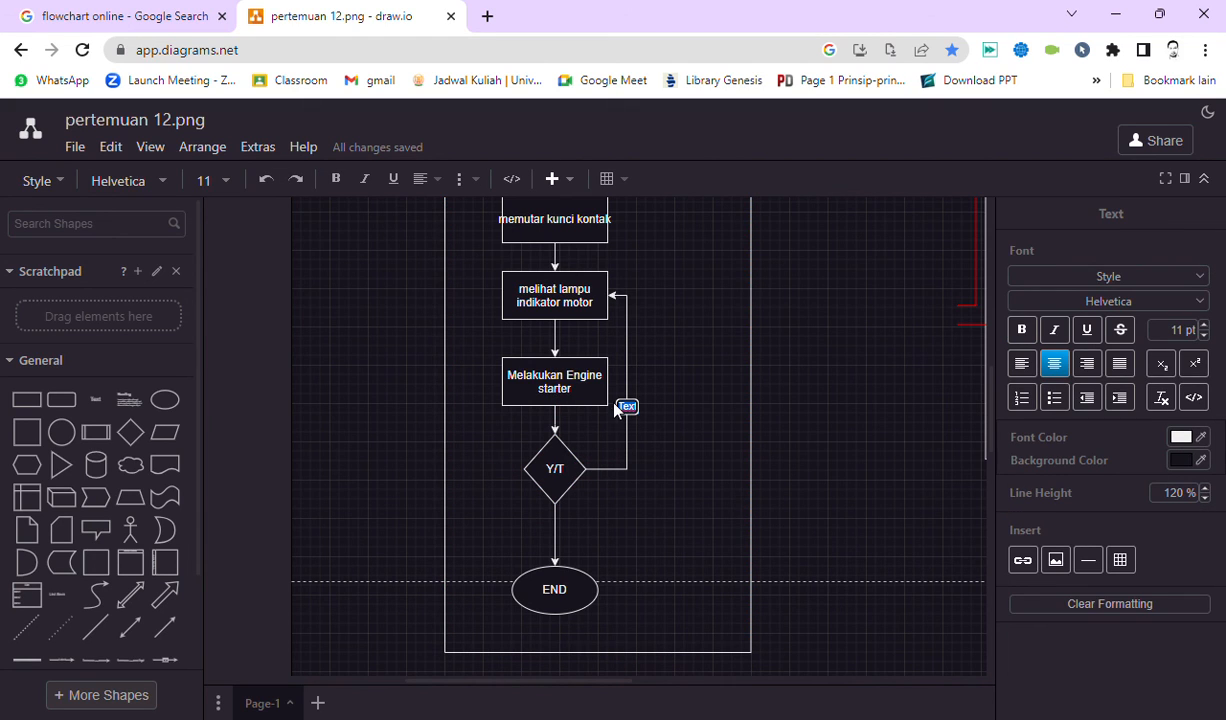
{"action": "type", "text": "tIDAK"}
{"action": "key", "text": "BackSpace"}
{"action": "key", "text": "BackSpace"}
{"action": "key", "text": "BackSpace"}
{"action": "key", "text": "BackSpace"}
{"action": "key", "text": "BackSpace"}
{"action": "type", "text": "Tidak menyala"}
{"action": "left_click", "coordinate": [700, 495]}
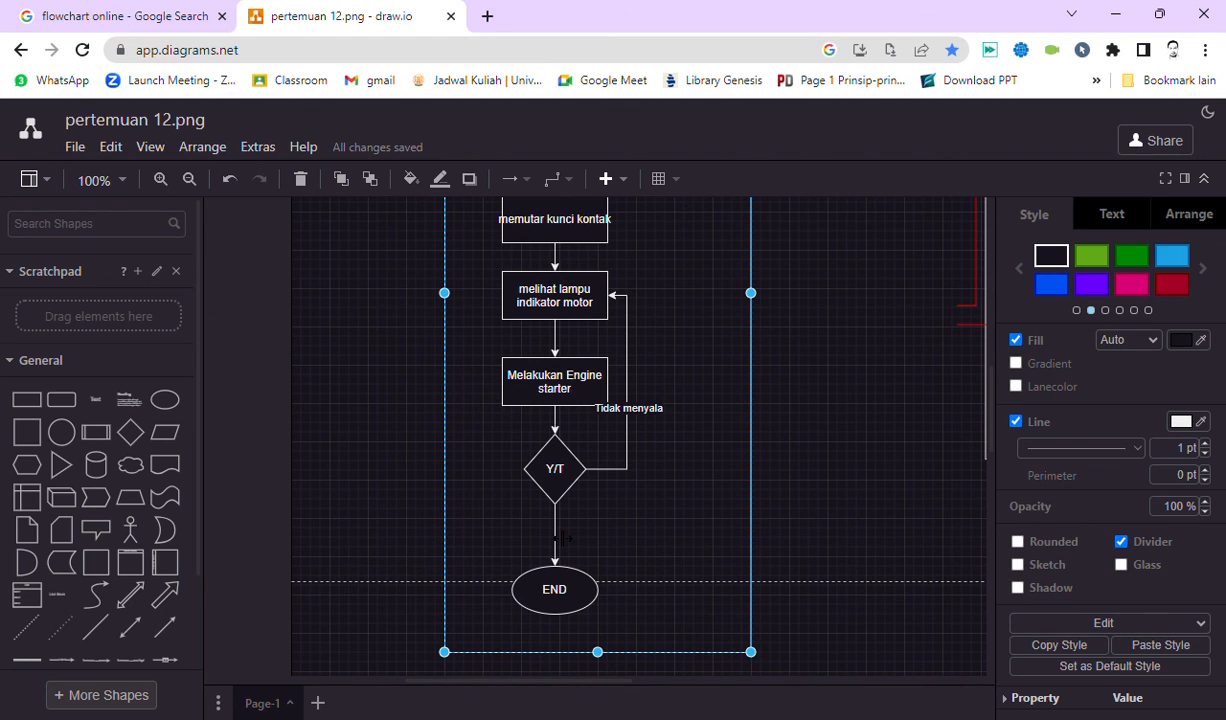
Label the arrow between the Y/T diamond and the END node "Menyala".
{"action": "double_click", "coordinate": [556, 532]}
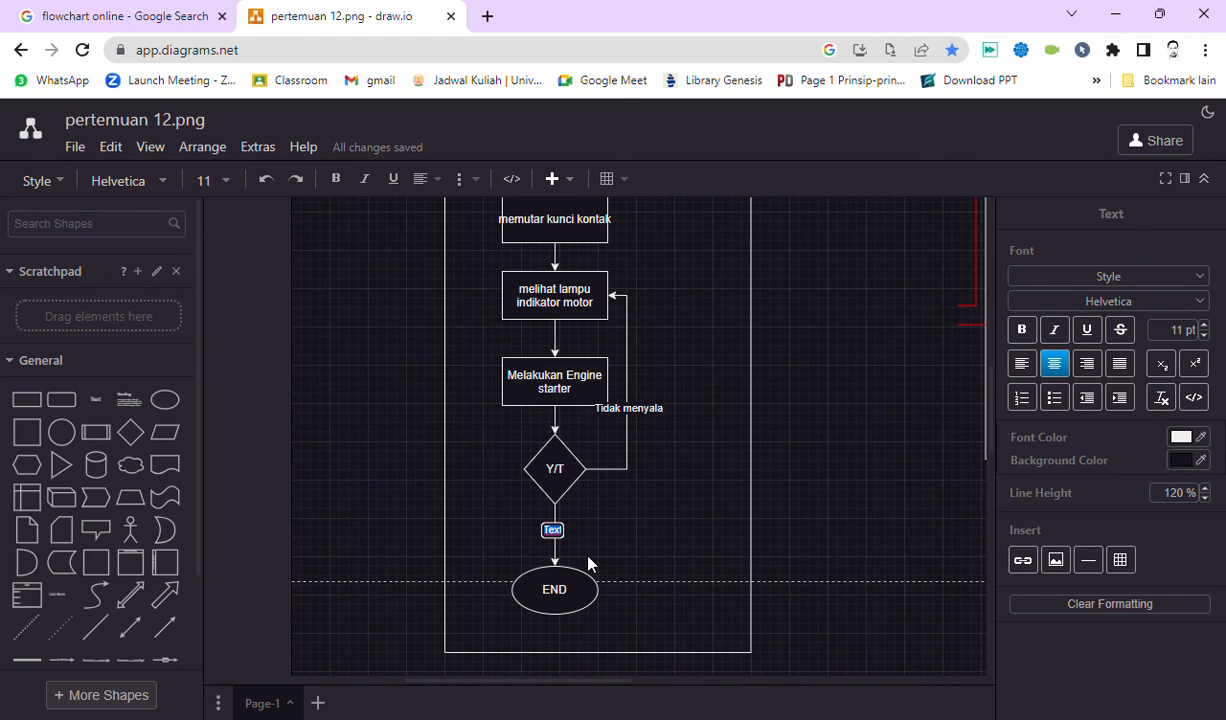
{"action": "type", "text": "Menyala"}
{"action": "left_click", "coordinate": [610, 534]}
Narrow the swimlane by pulling its right border closer to the "Tidak menyala" return arrow.
{"action": "scroll", "coordinate": [610, 535], "scroll_direction": "up", "scroll_amount": 5}
{"action": "scroll", "coordinate": [619, 539], "scroll_direction": "up", "scroll_amount": 2}
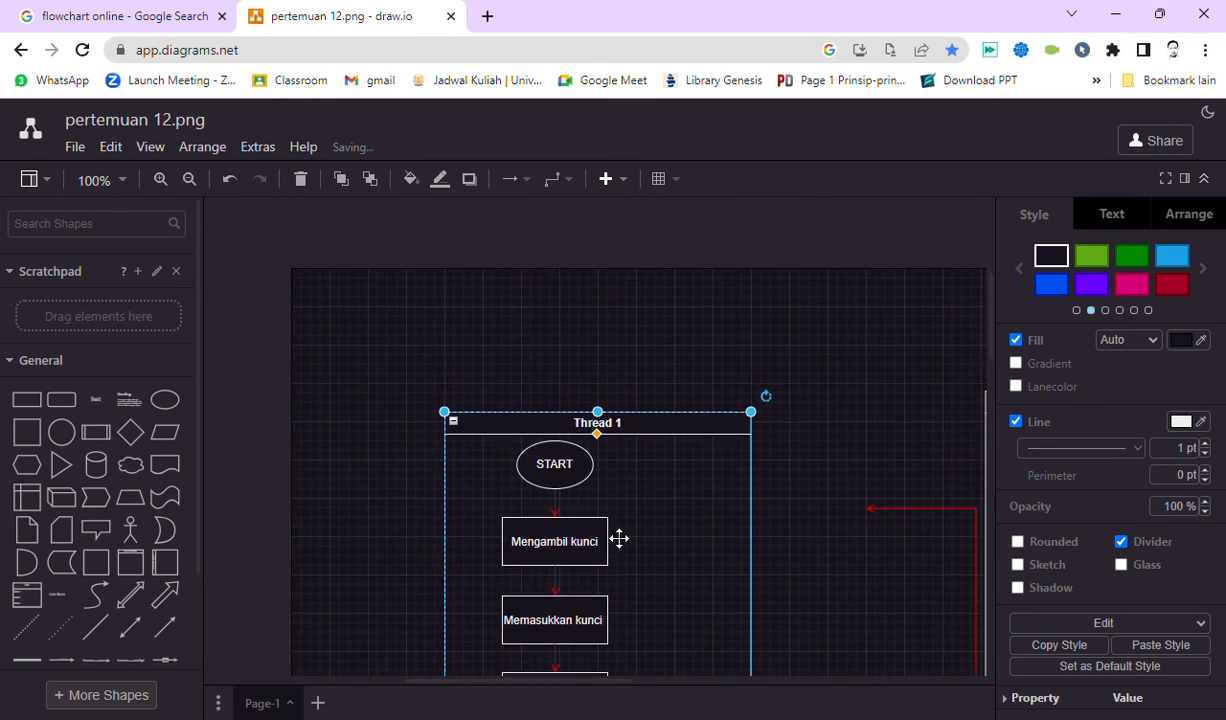
{"action": "scroll", "coordinate": [619, 539], "scroll_direction": "down", "scroll_amount": 4}
{"action": "scroll", "coordinate": [643, 420], "scroll_direction": "down", "scroll_amount": 5}
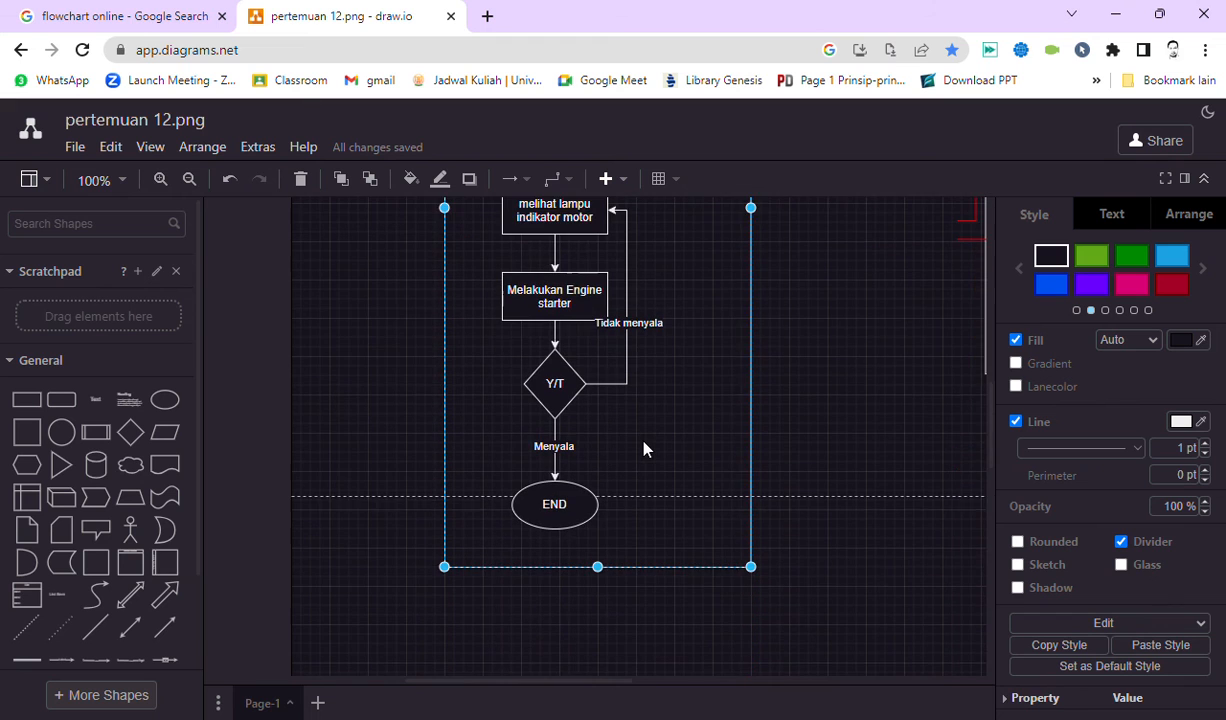
{"action": "scroll", "coordinate": [690, 359], "scroll_direction": "up", "scroll_amount": 2}
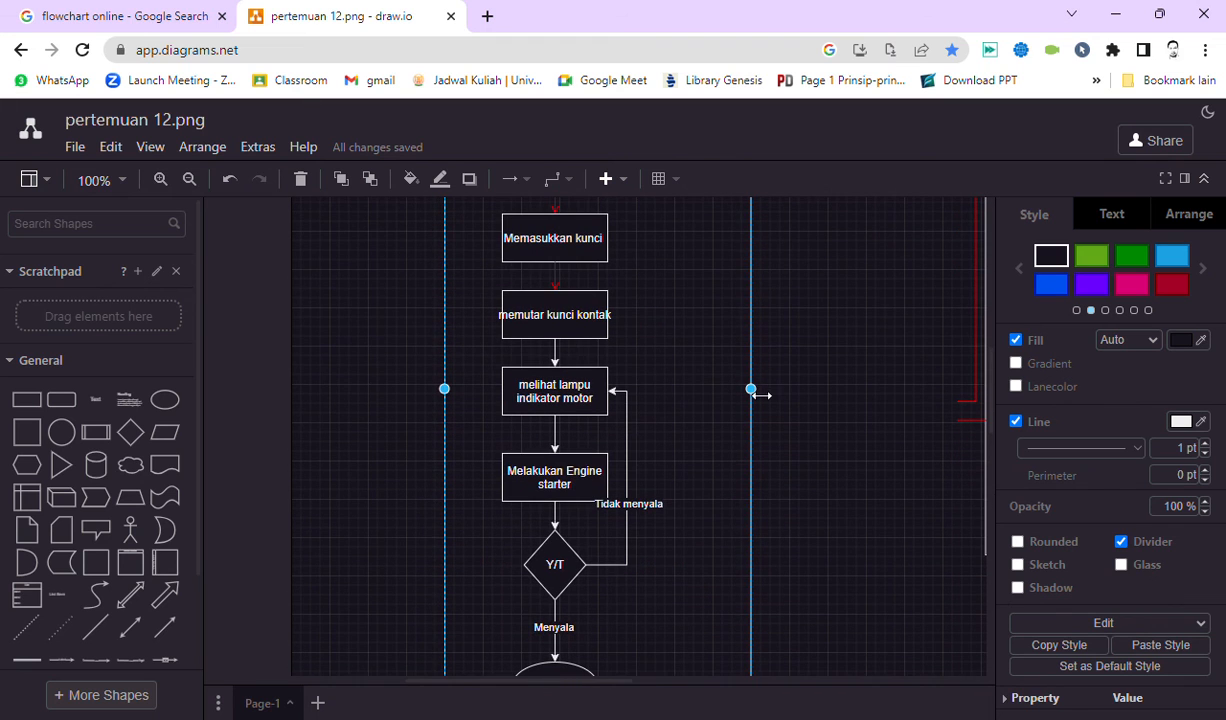
{"action": "left_click_drag", "start_coordinate": [751, 377], "coordinate": [693, 440]}
Retitle the "Thread 1" swimlane as "Menyalakan Motor".
{"action": "scroll", "coordinate": [681, 487], "scroll_direction": "up", "scroll_amount": 2}
{"action": "scroll", "coordinate": [681, 485], "scroll_direction": "up", "scroll_amount": 2}
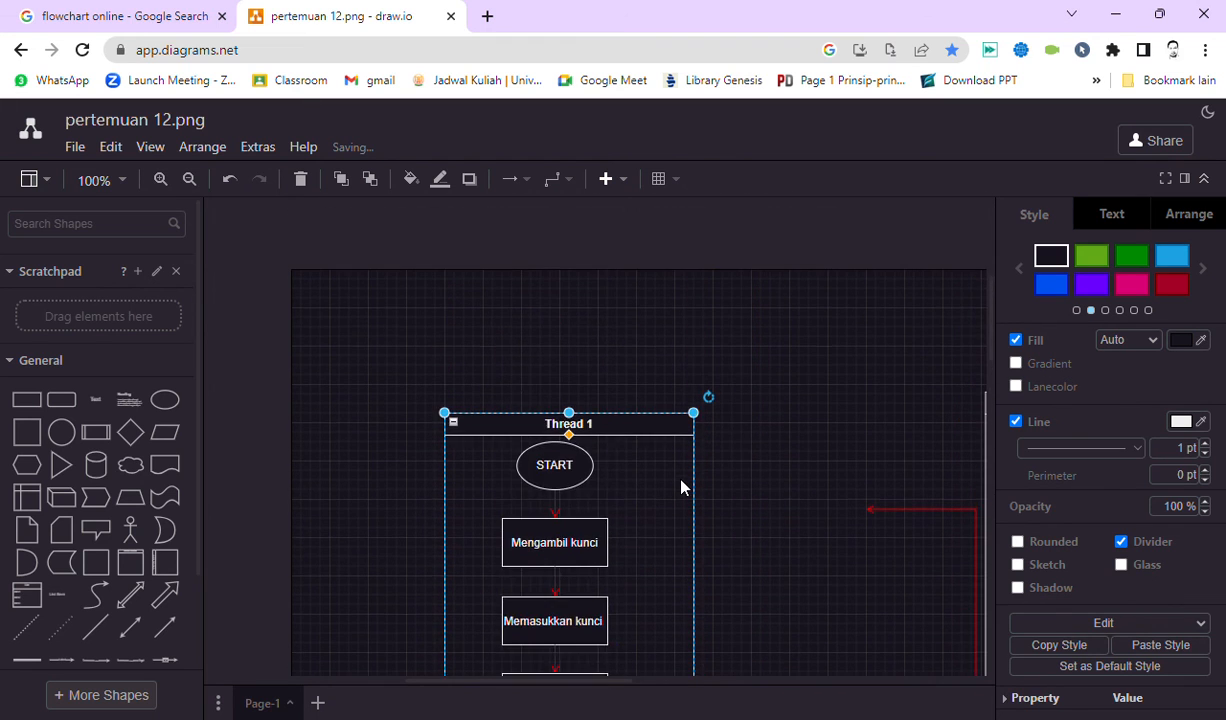
{"action": "scroll", "coordinate": [681, 485], "scroll_direction": "down", "scroll_amount": 2}
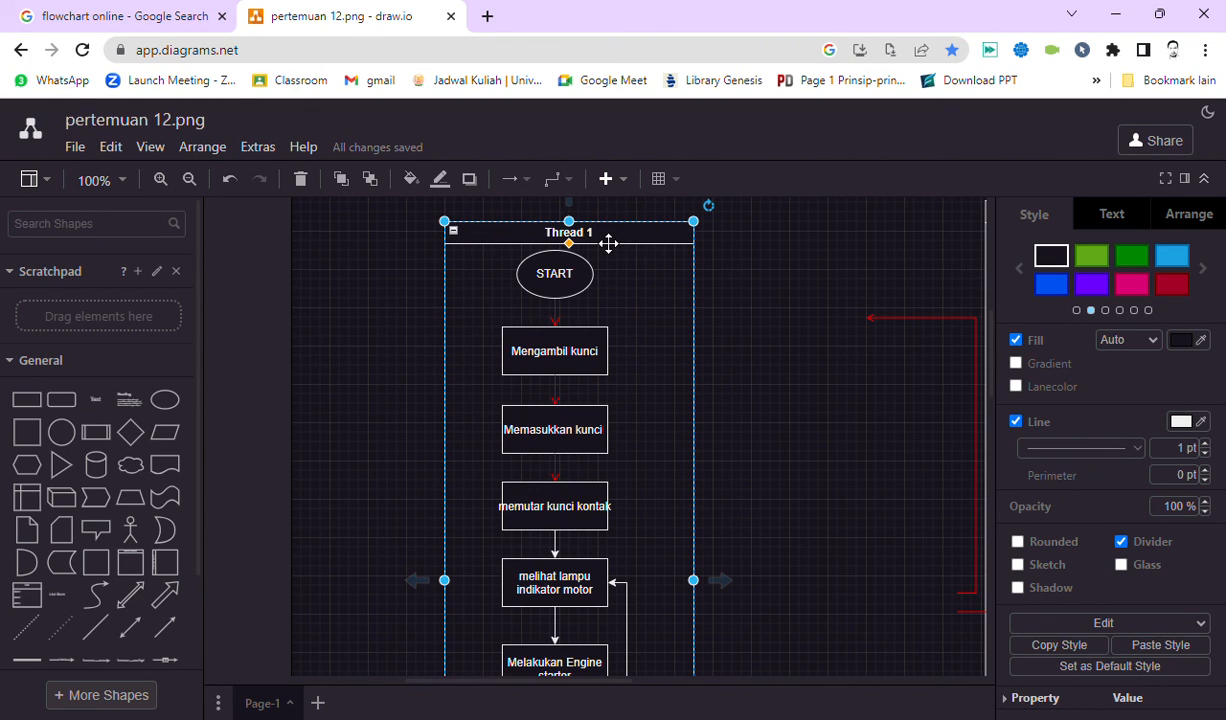
{"action": "double_click", "coordinate": [608, 243]}
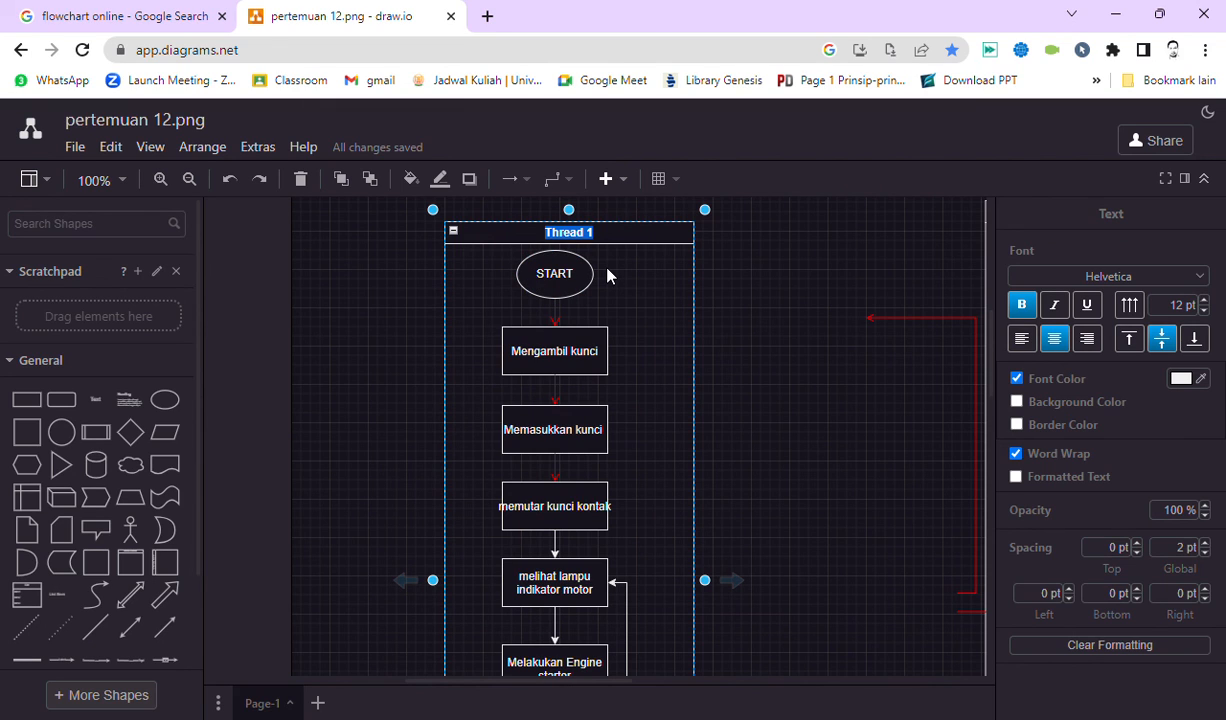
{"action": "key", "text": "BackSpace"}
{"action": "type", "text": "m"}
{"action": "type", "text": "Menyalak"}
{"action": "type", "text": "an Mo"}
{"action": "key", "text": "BackSpace"}
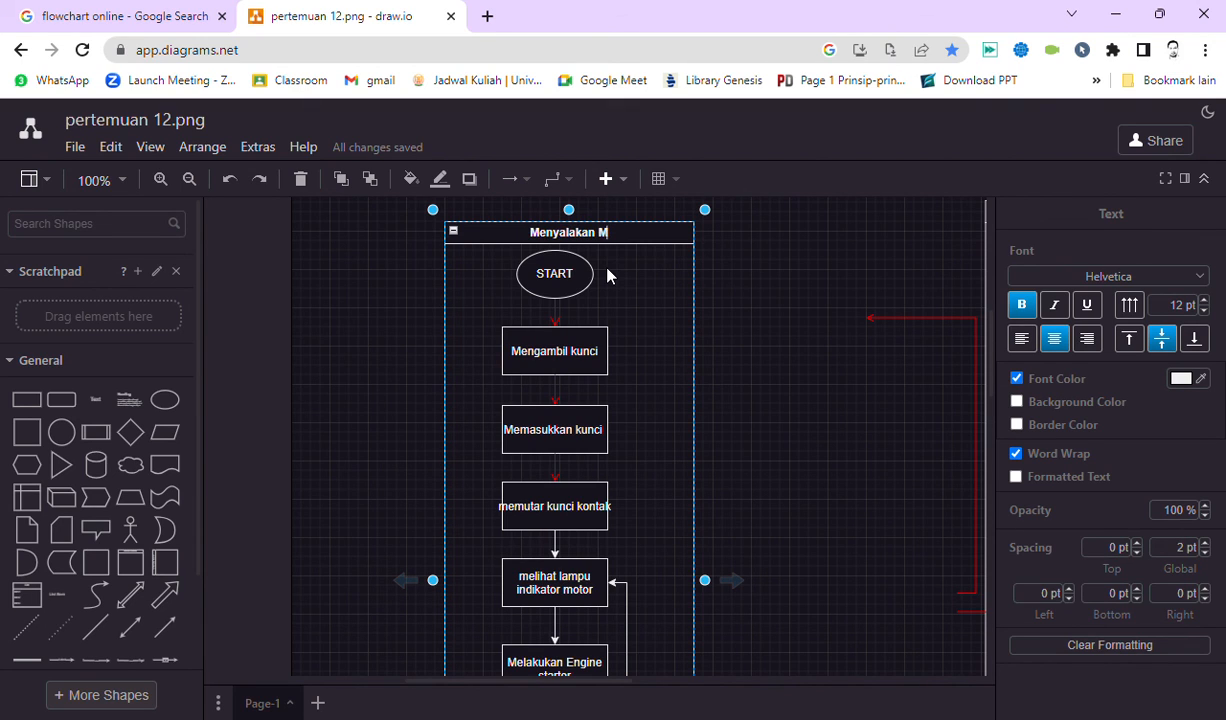
{"action": "type", "text": "otor"}
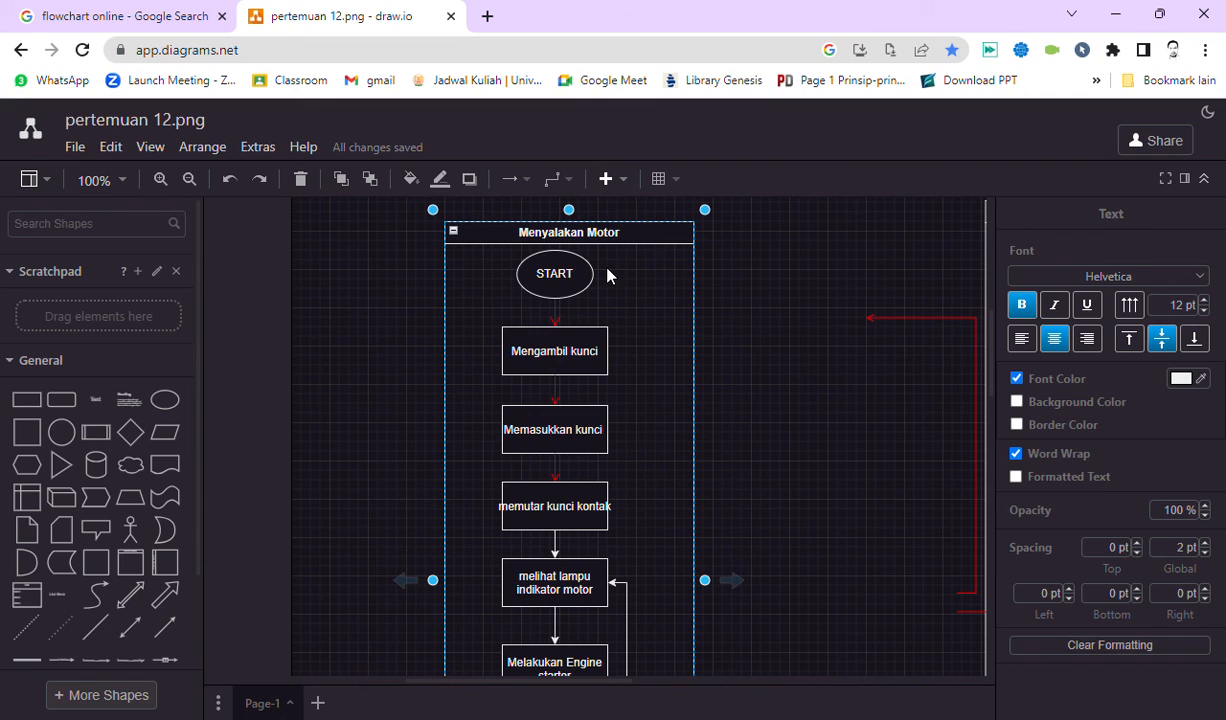
{"action": "left_click", "coordinate": [790, 322]}
Delete the two leftover red connector lines beside the "Menyalakan Motor" swimlane.
{"action": "left_click", "coordinate": [943, 320]}
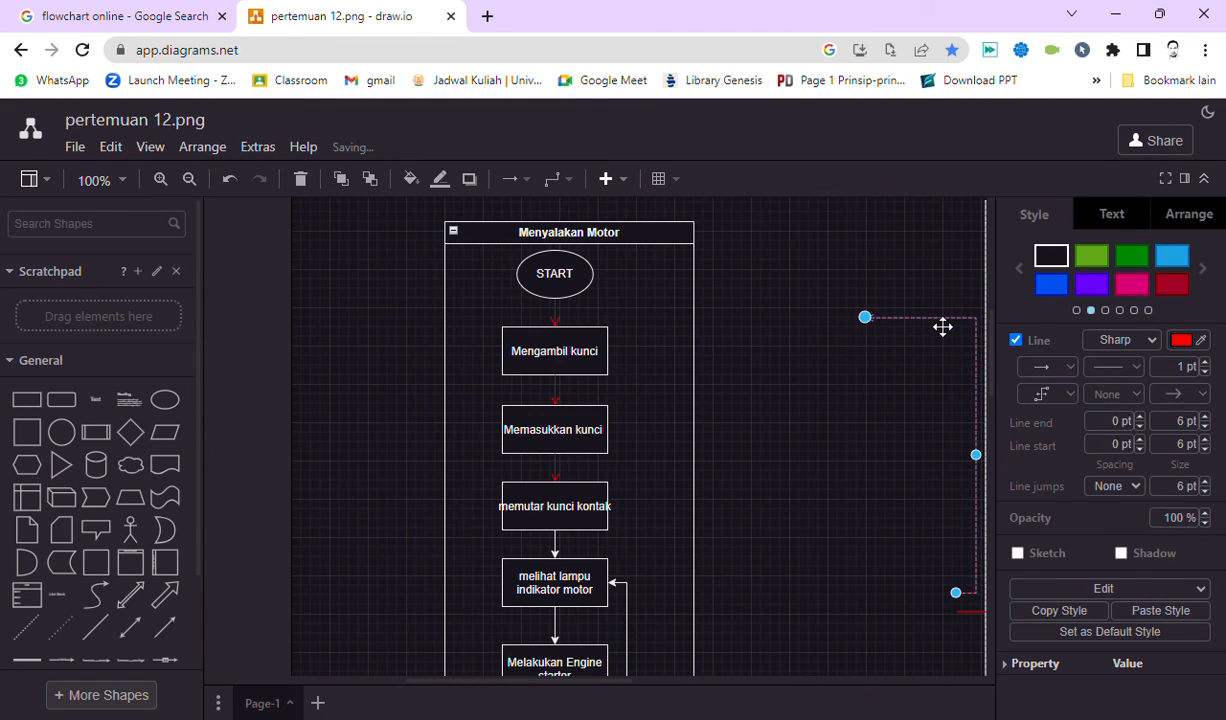
{"action": "key", "text": "Delete"}
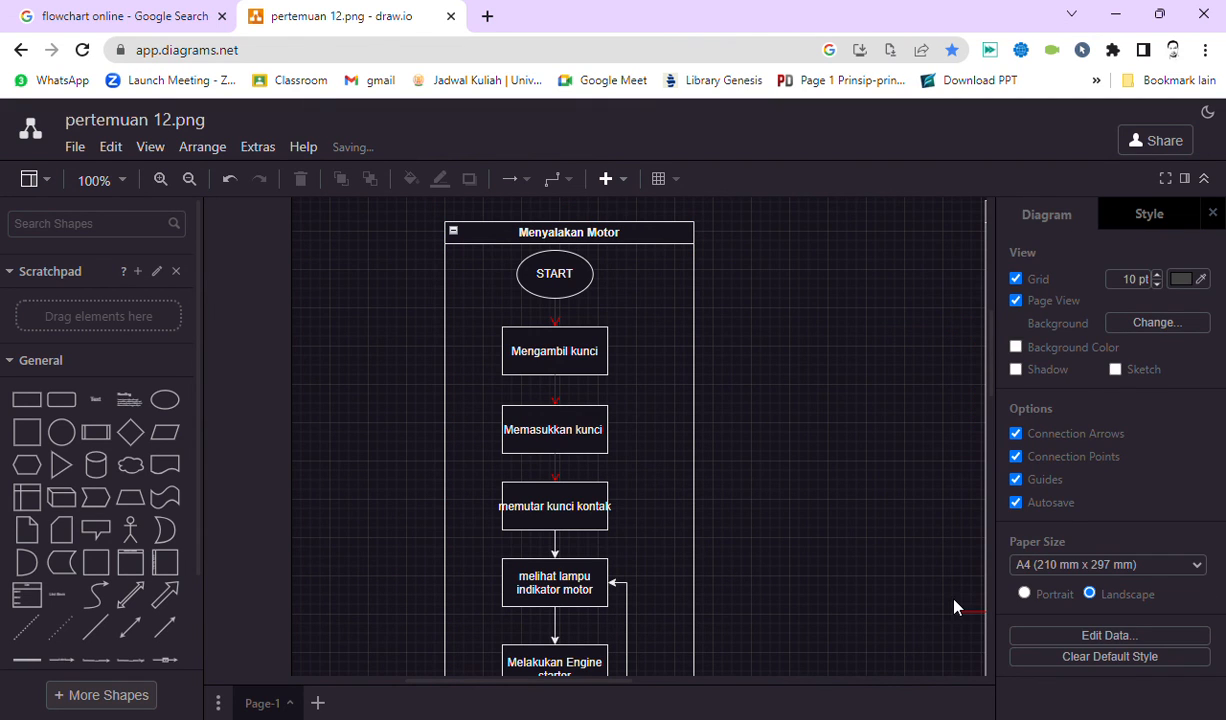
{"action": "left_click", "coordinate": [968, 612]}
{"action": "key", "text": "Delete"}
Delete the unused "Thread 3" swimlane together with its "process command" activity, connector and end node.
{"action": "scroll", "coordinate": [651, 495], "scroll_direction": "down", "scroll_amount": 5}
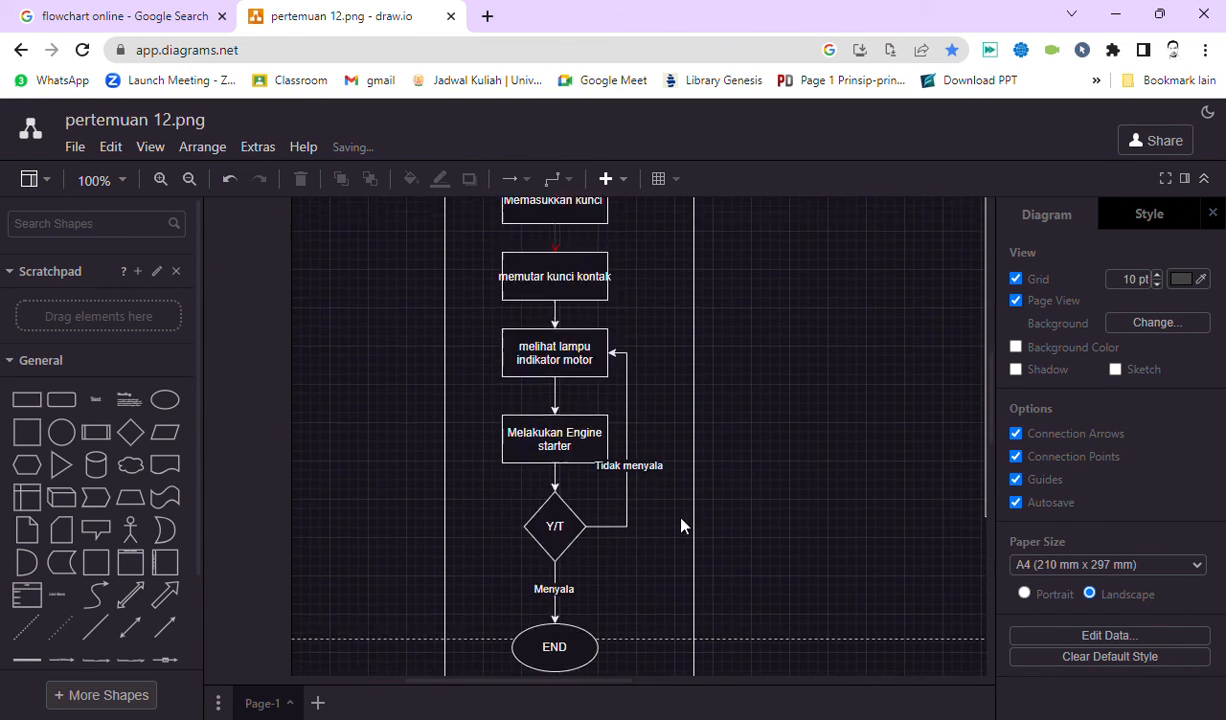
{"action": "scroll", "coordinate": [808, 534], "scroll_direction": "down", "scroll_amount": 3}
{"action": "scroll", "coordinate": [800, 528], "scroll_direction": "down", "scroll_amount": 1}
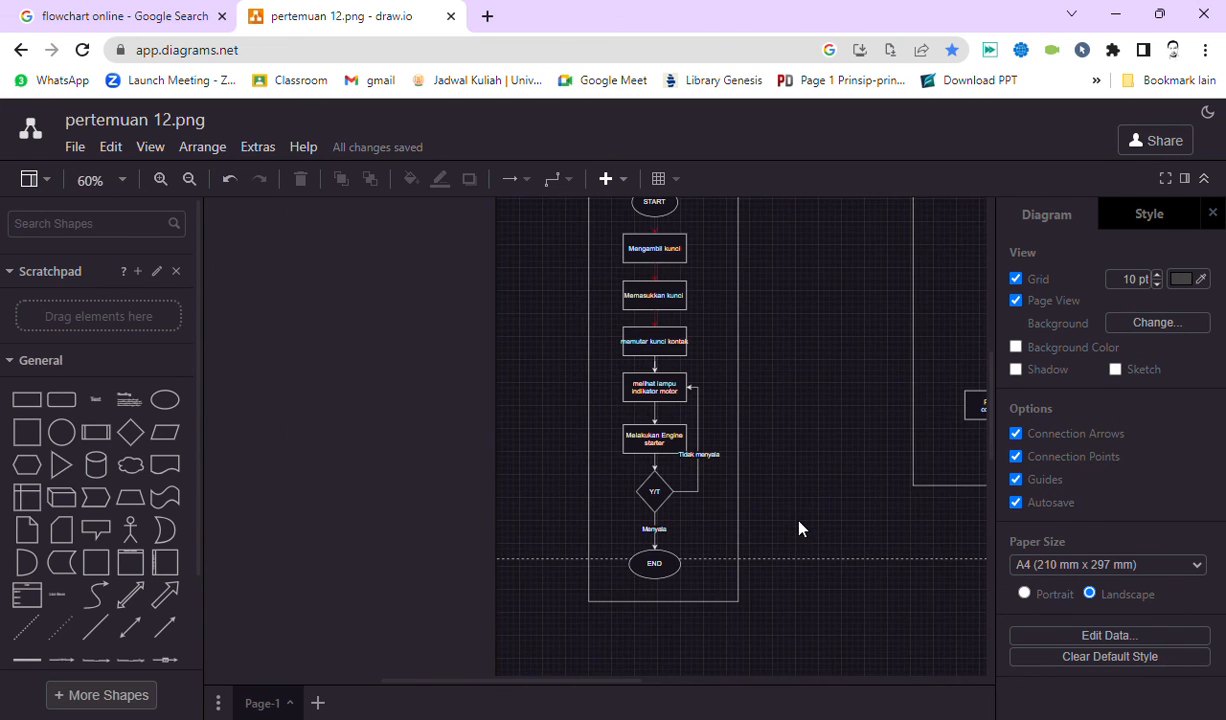
{"action": "left_click_drag", "start_coordinate": [519, 680], "coordinate": [611, 674]}
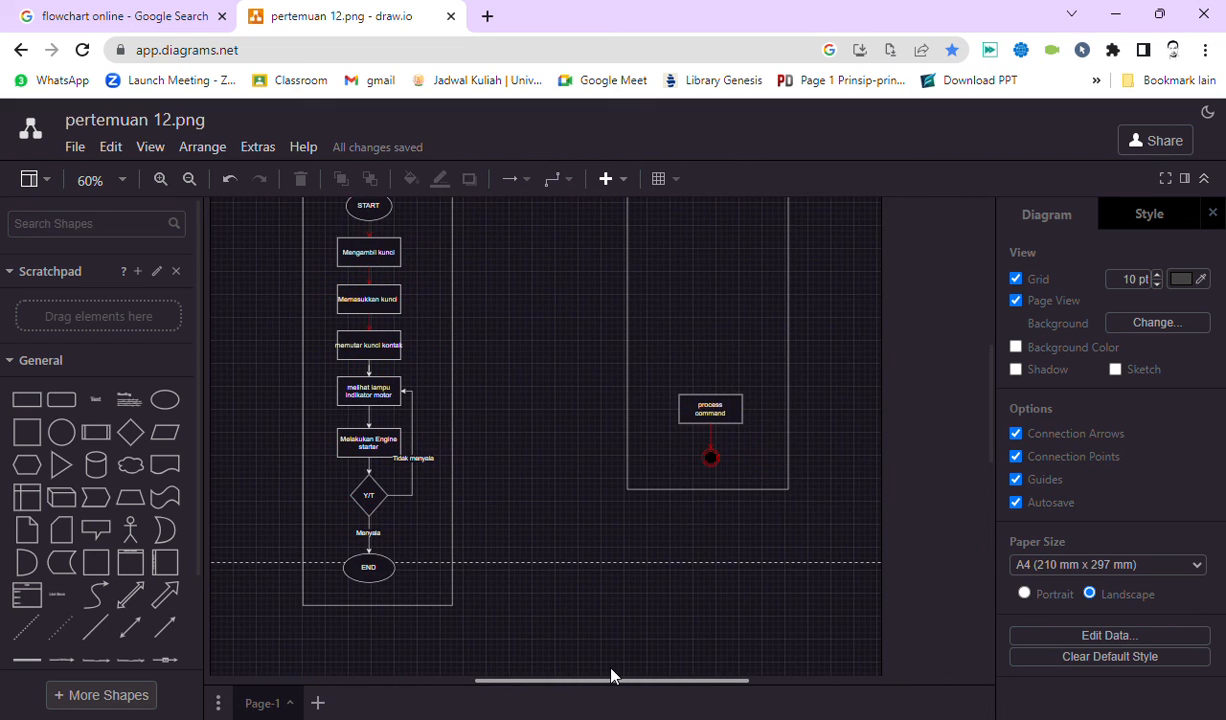
{"action": "left_click_drag", "start_coordinate": [831, 520], "coordinate": [602, 352]}
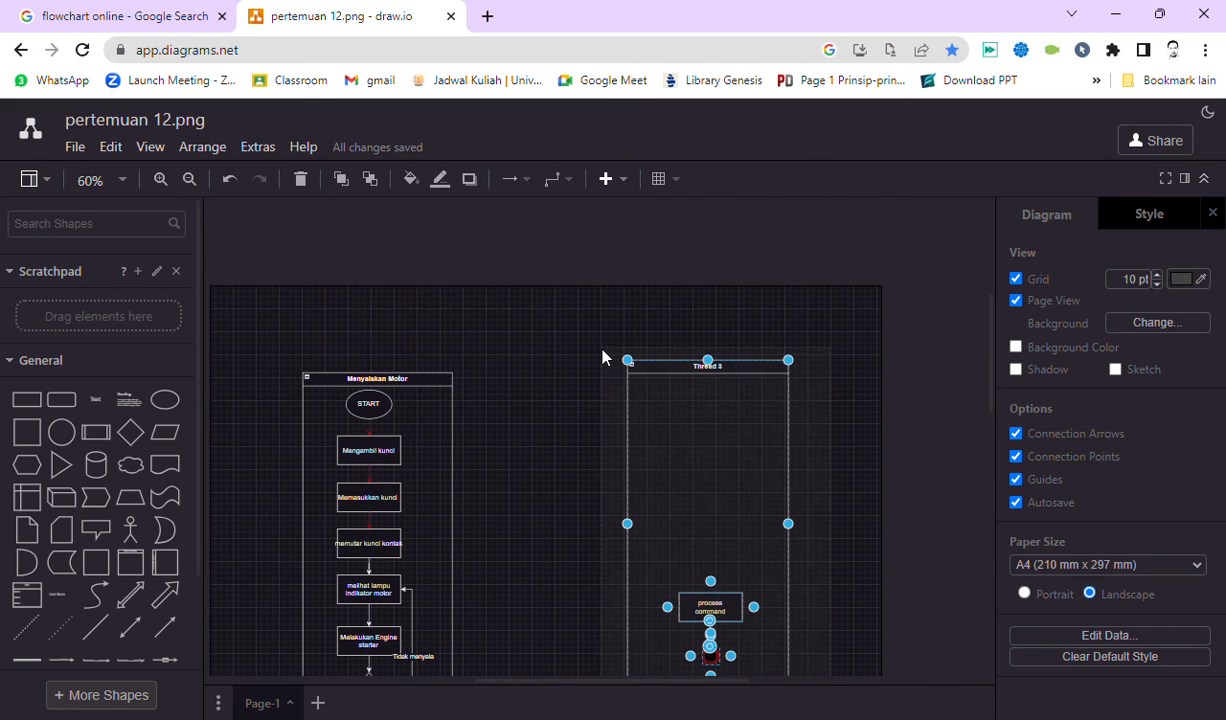
{"action": "key", "text": "Delete"}
Move the "Menyalakan Motor" swimlane to the horizontal middle of the page, with its full height within the page.
{"action": "scroll", "coordinate": [578, 434], "scroll_direction": "down", "scroll_amount": 3}
{"action": "scroll", "coordinate": [575, 432], "scroll_direction": "up", "scroll_amount": 3}
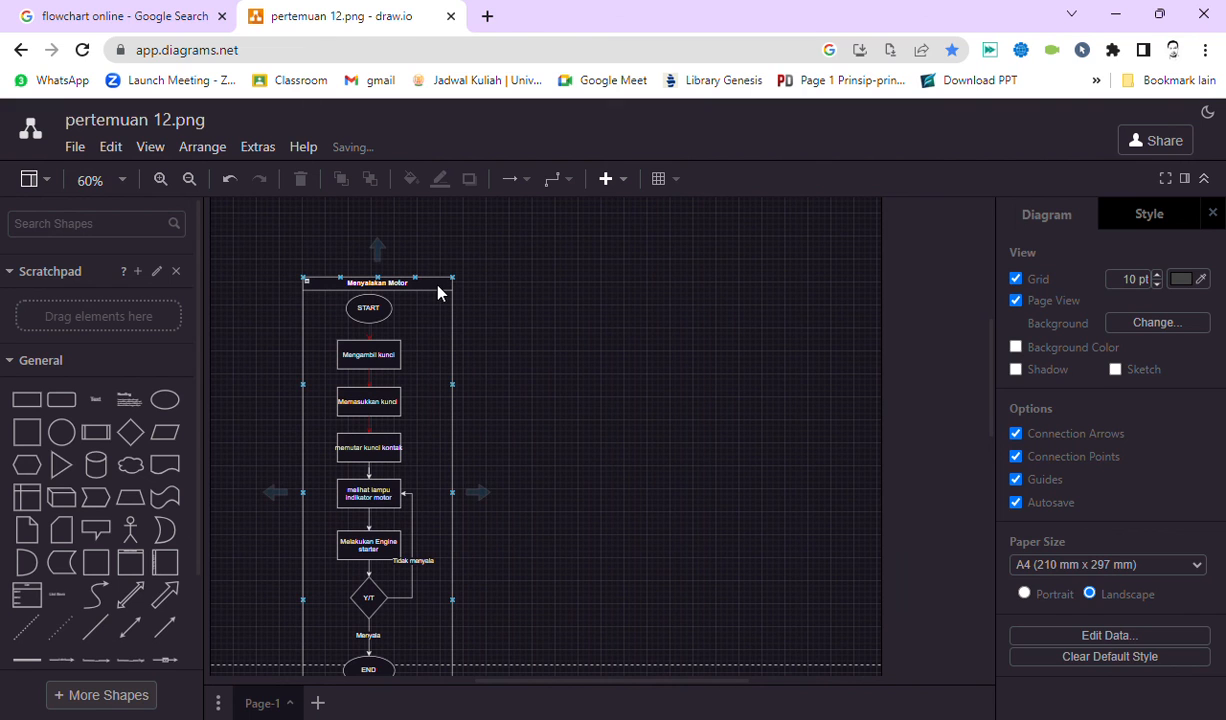
{"action": "left_click", "coordinate": [440, 291]}
{"action": "scroll", "coordinate": [476, 306], "scroll_direction": "down", "scroll_amount": 1}
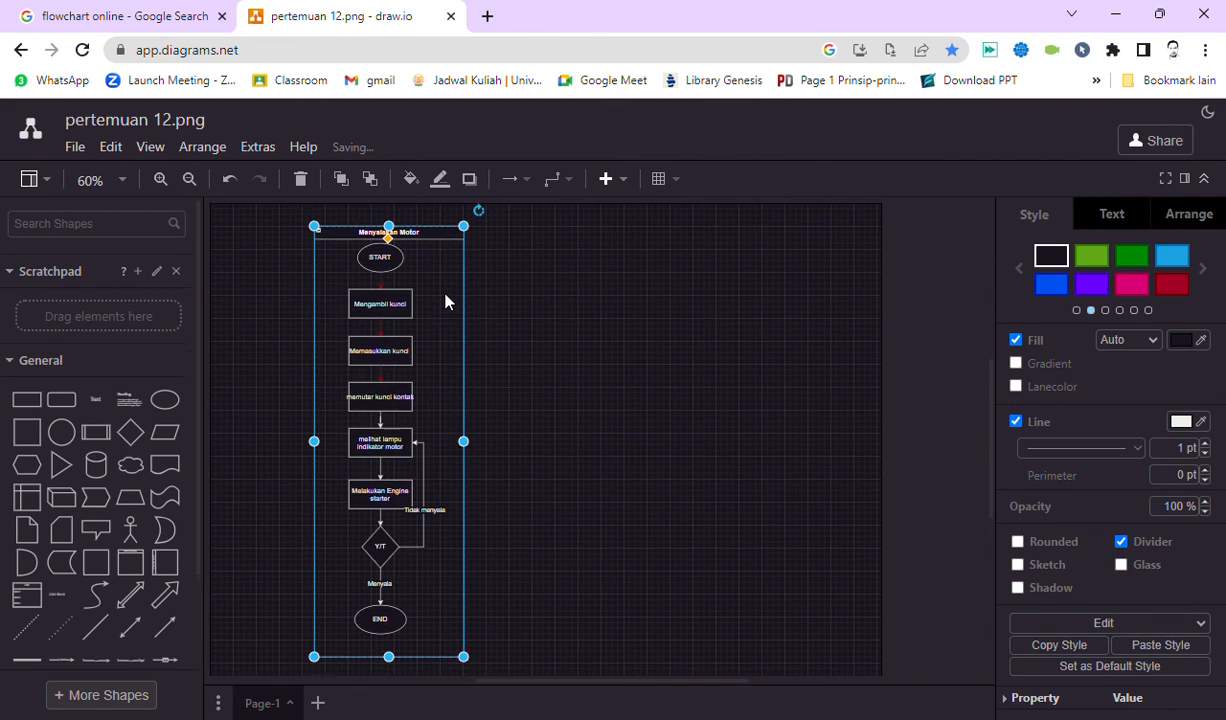
{"action": "scroll", "coordinate": [446, 298], "scroll_direction": "up", "scroll_amount": 2}
{"action": "left_click_drag", "start_coordinate": [447, 324], "coordinate": [597, 309]}
{"action": "left_click", "coordinate": [717, 430]}
{"action": "scroll", "coordinate": [730, 452], "scroll_direction": "down", "scroll_amount": 3}
{"action": "scroll", "coordinate": [553, 457], "scroll_direction": "down", "scroll_amount": 3}
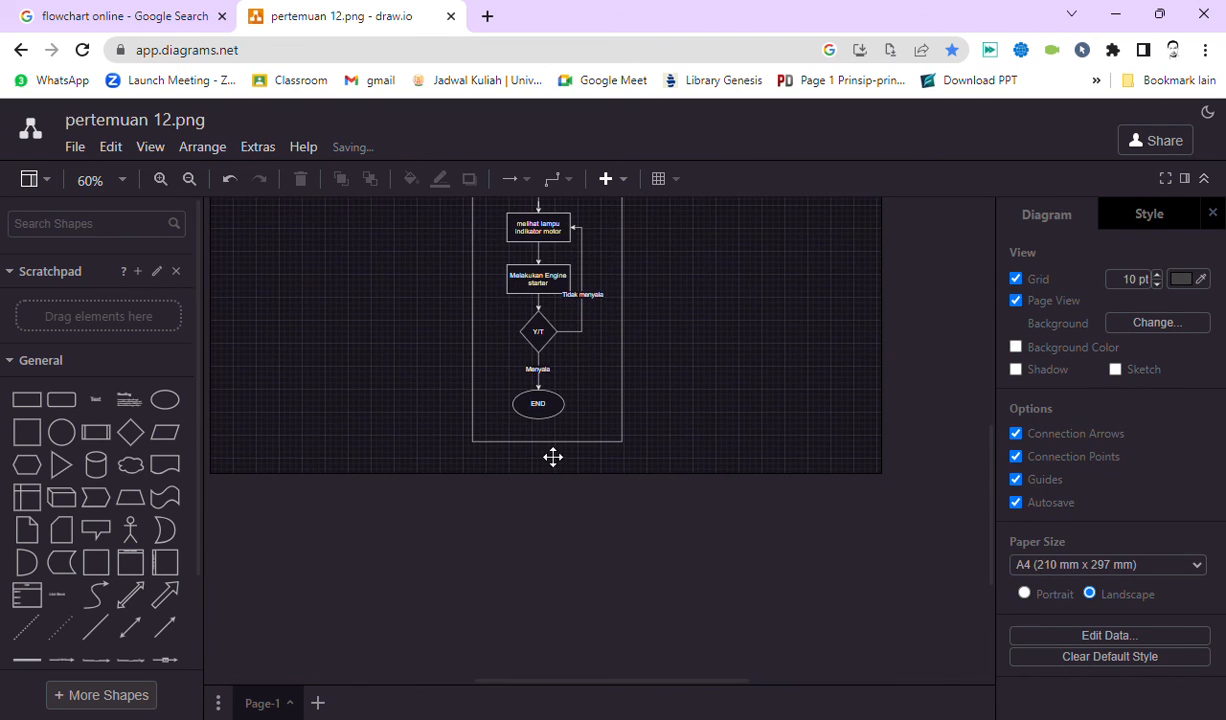
{"action": "scroll", "coordinate": [487, 432], "scroll_direction": "up", "scroll_amount": 10}
{"action": "scroll", "coordinate": [486, 440], "scroll_direction": "down", "scroll_amount": 5}
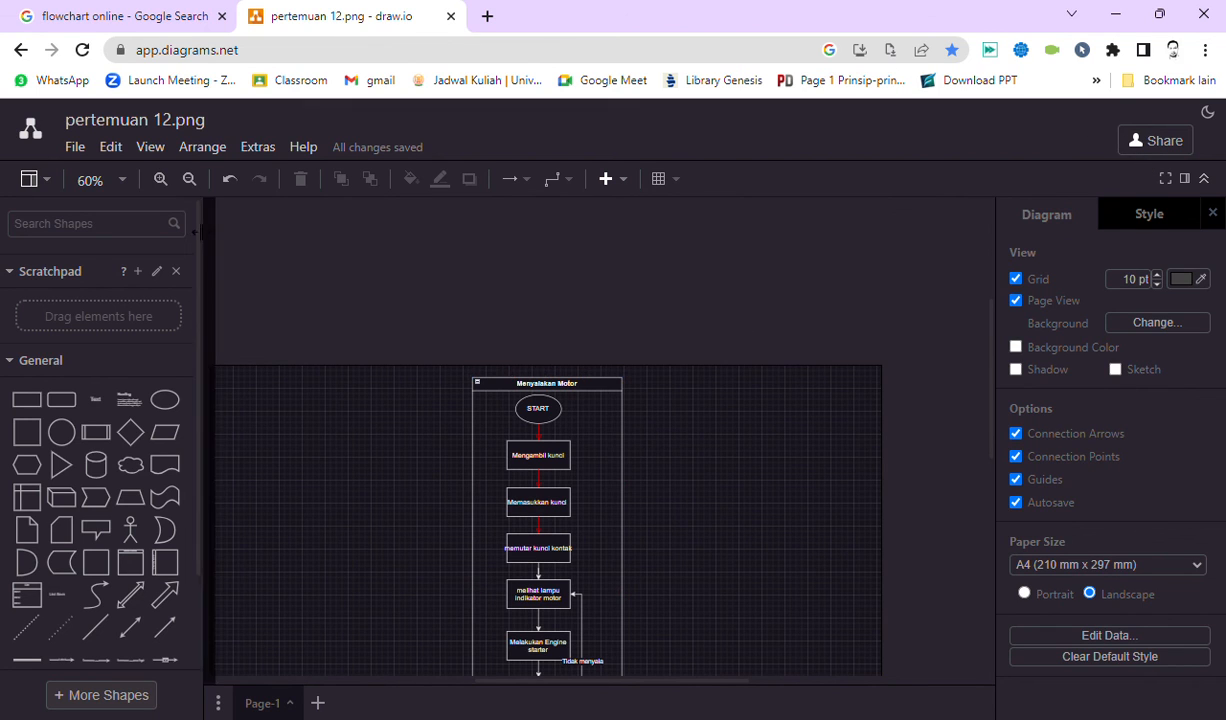
{"action": "left_click", "coordinate": [75, 147]}
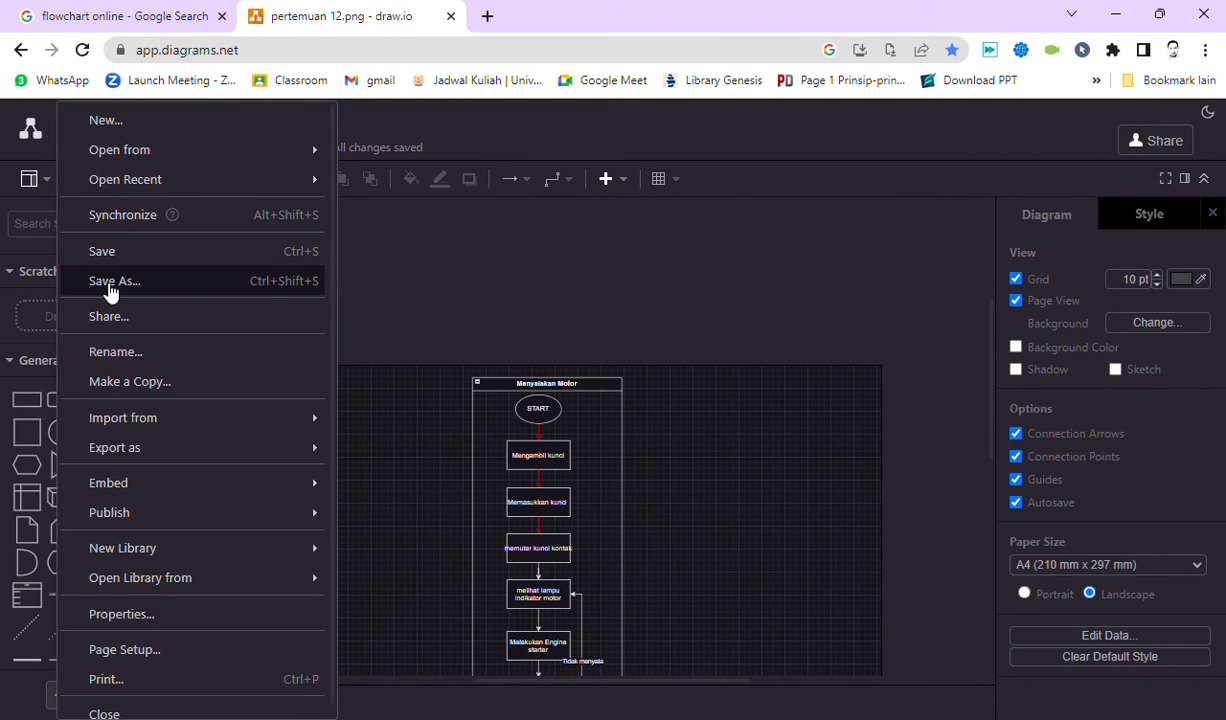
{"action": "left_click", "coordinate": [379, 298]}
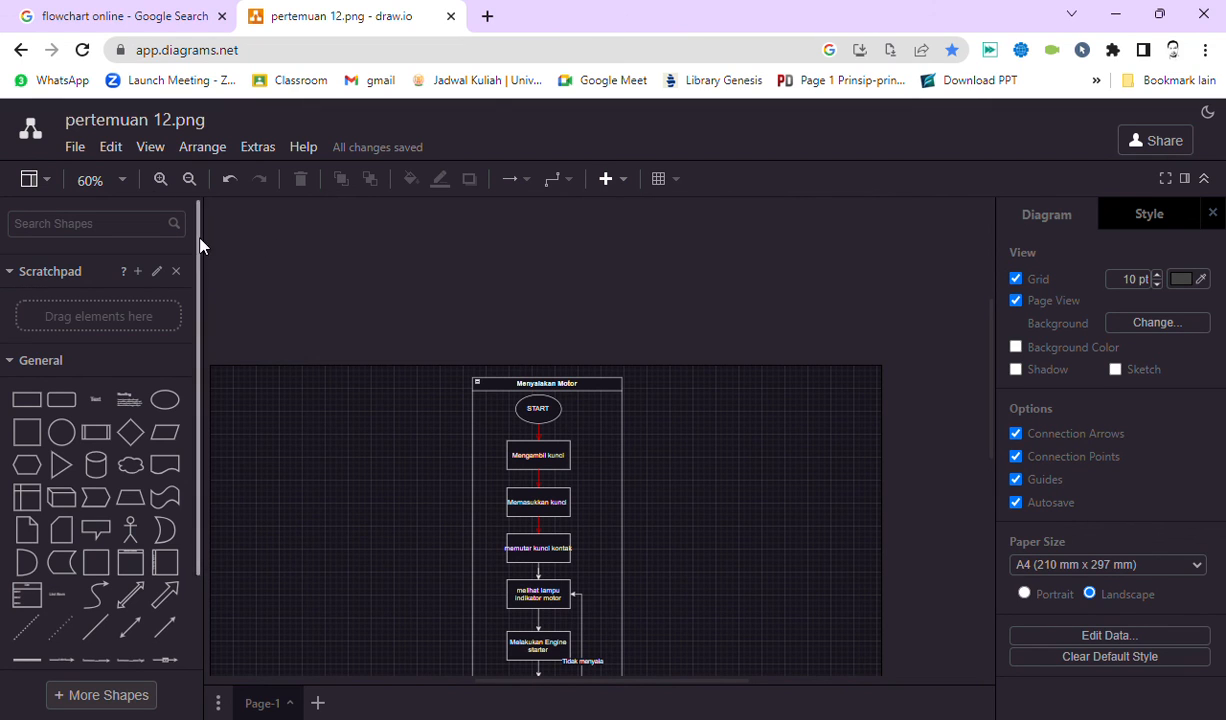
{"action": "left_click", "coordinate": [82, 150]}
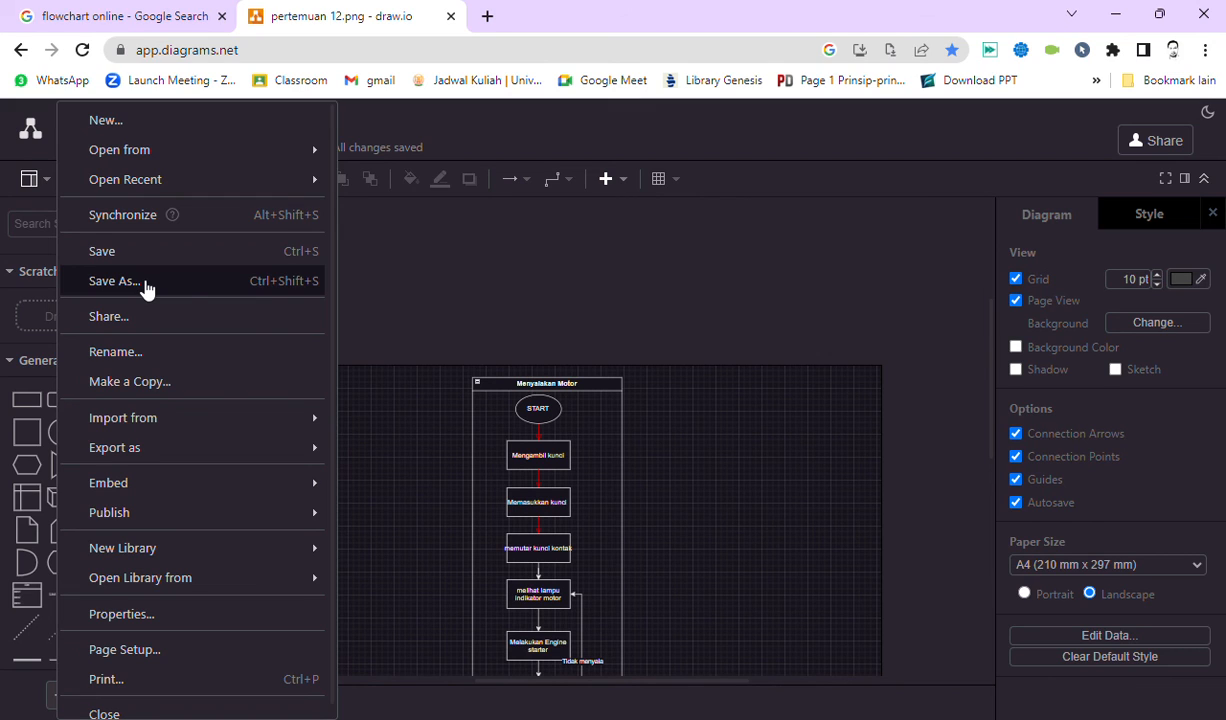
{"action": "key", "text": "Escape"}
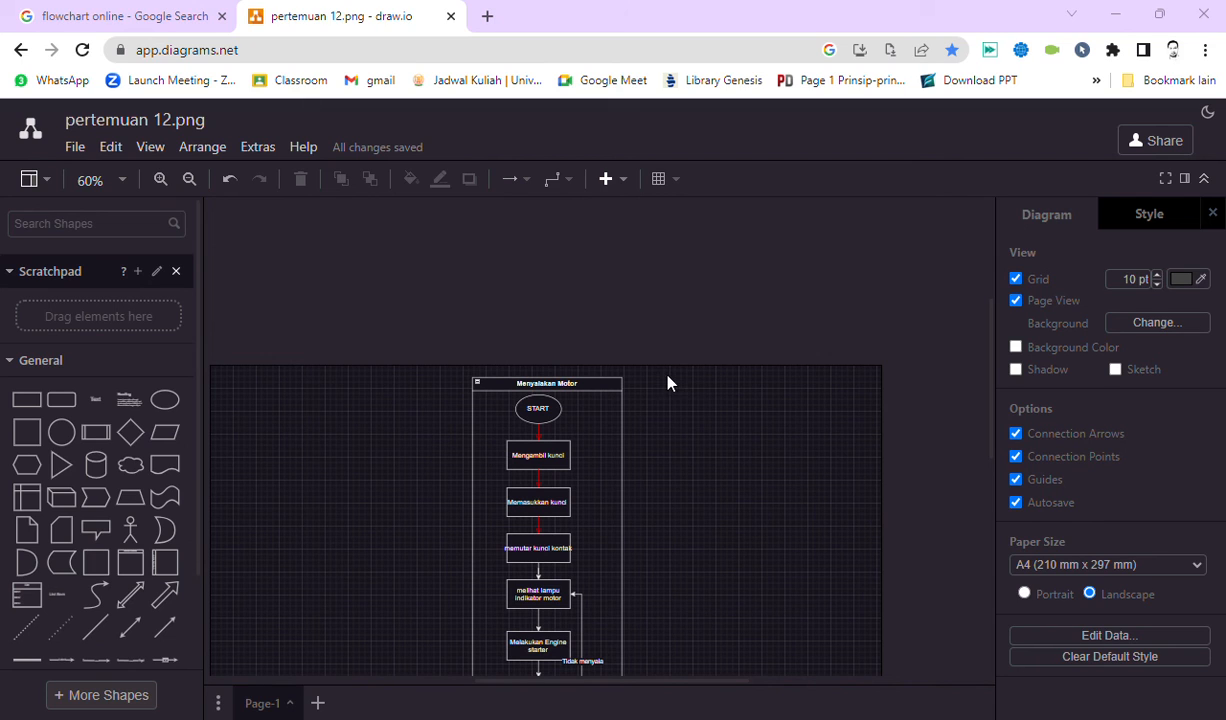
Save the diagram under its current file name.
{"action": "key", "text": "ctrl+s"}
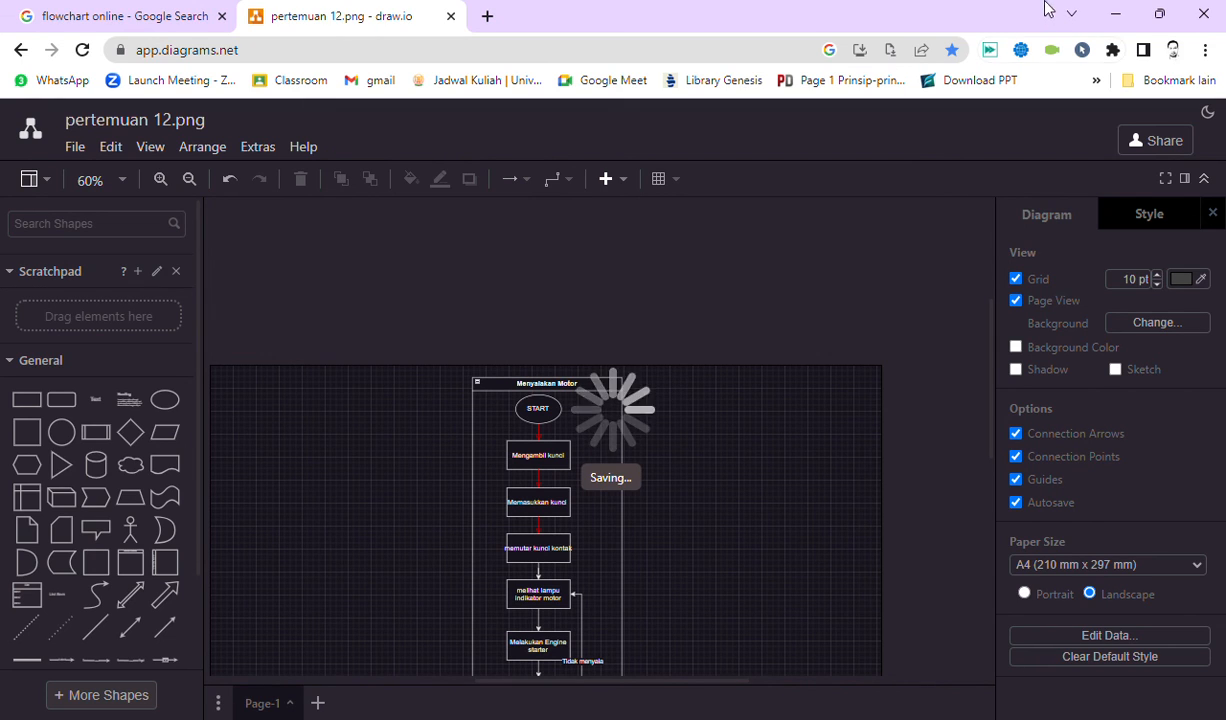